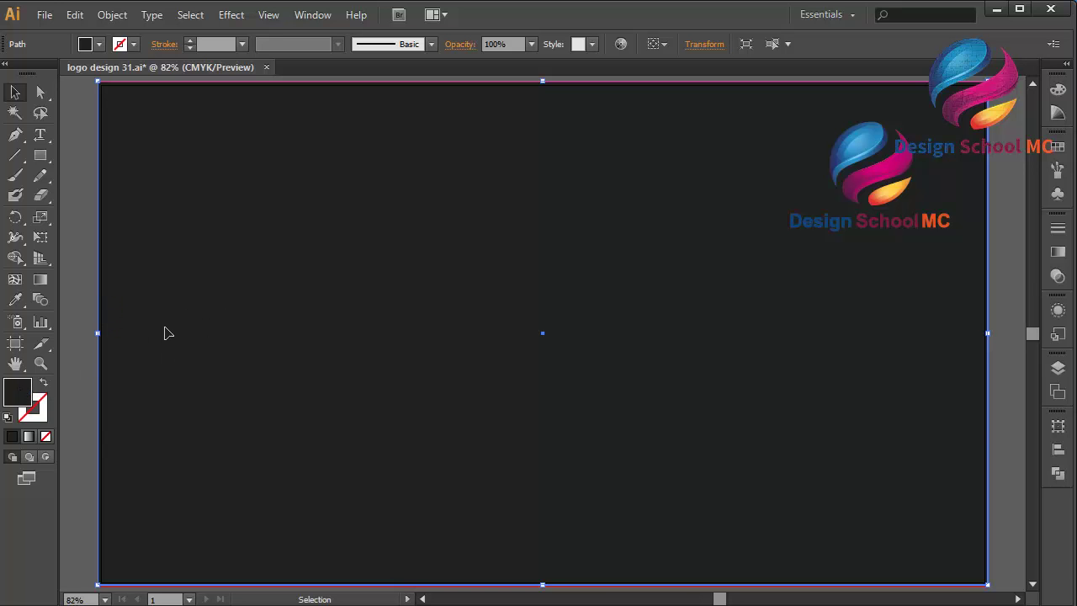
Change the background rectangle's fill to teal 549694 and deselect it.
double_click(18, 391)
mouse_move(104, 334)
mouse_down()
mouse_move(118, 312)
mouse_move(161, 316)
mouse_up()
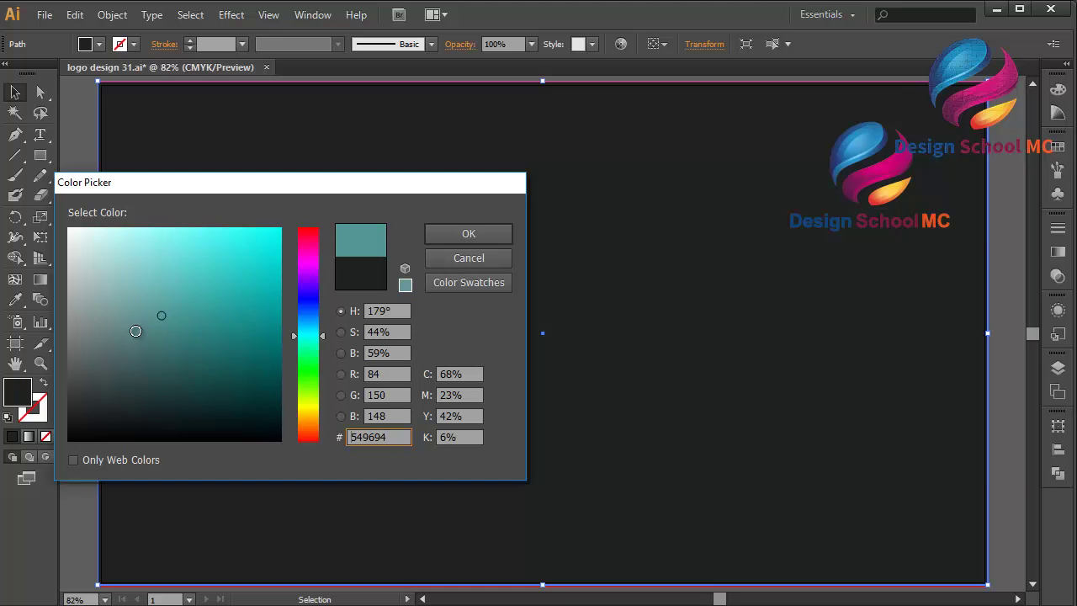
click(437, 235)
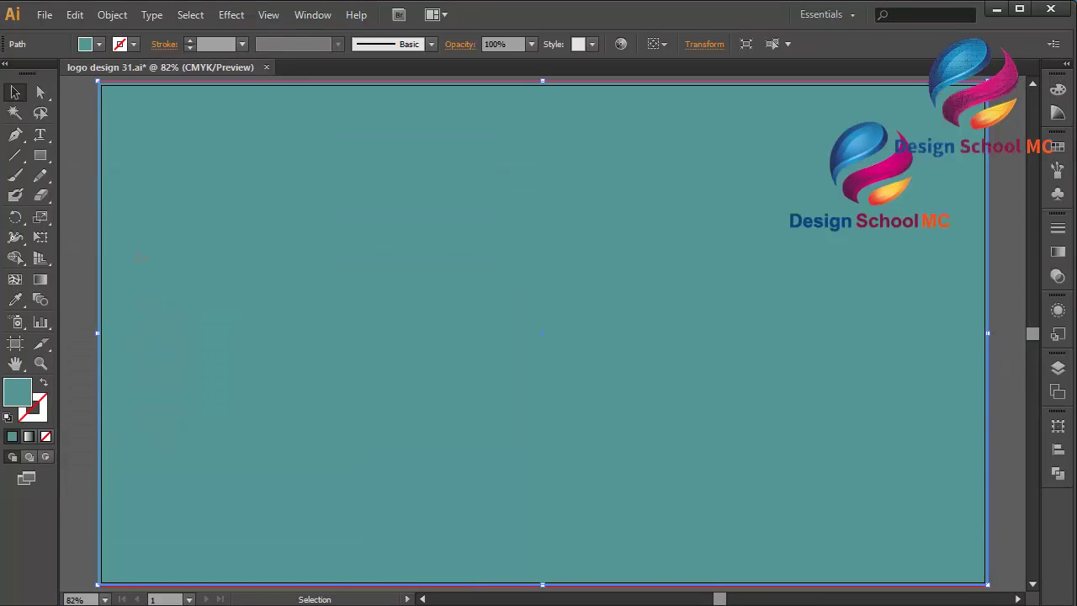
click(72, 270)
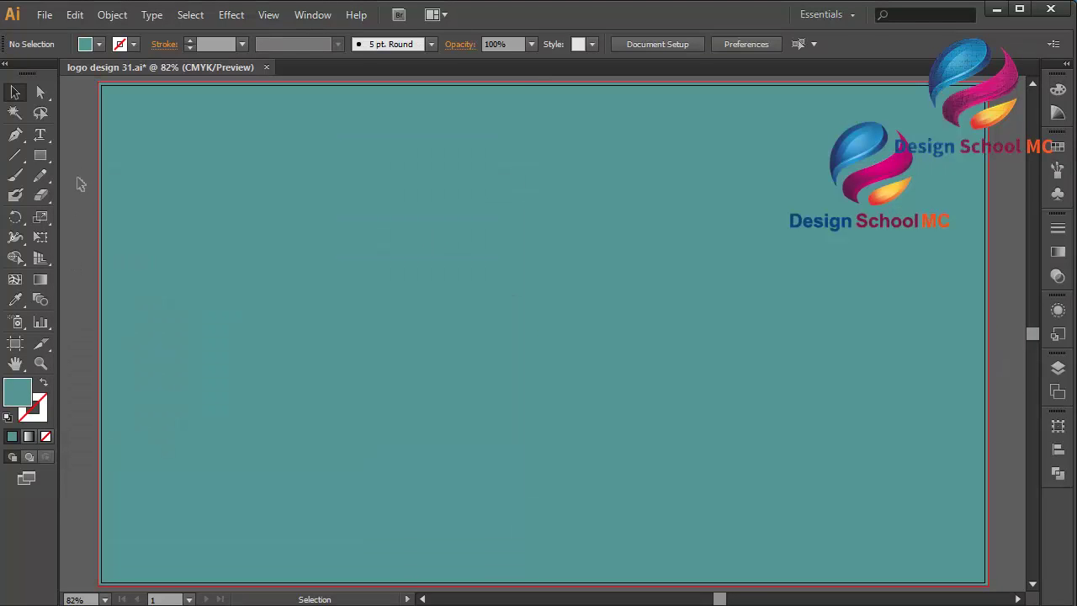
Draw the curved left edge of a half rocket body with the Pen tool, about 318 px tall, ending in a corner anchor.
click(15, 135)
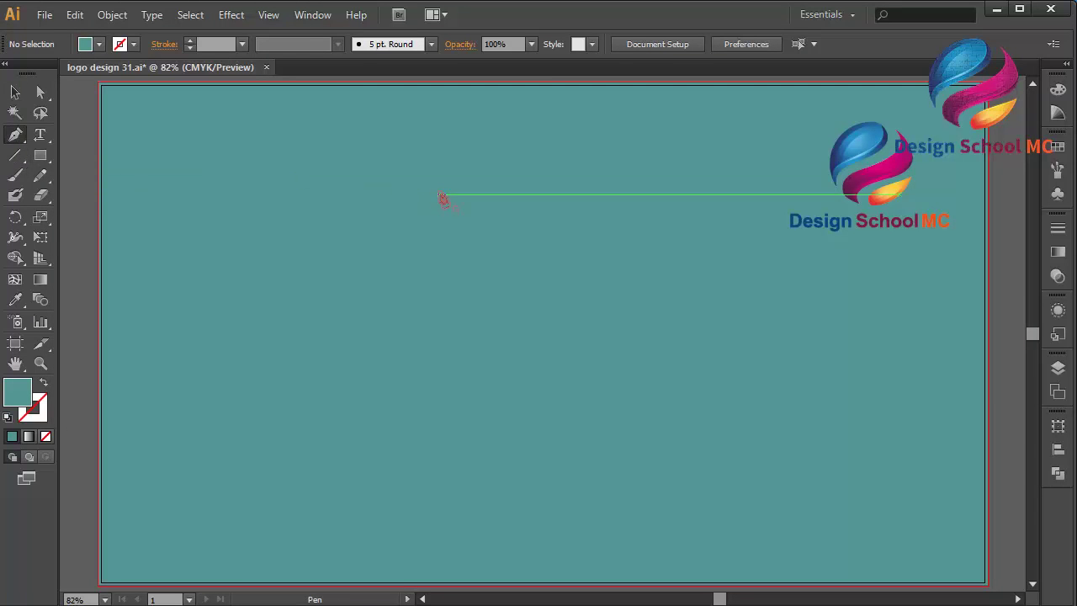
click(439, 195)
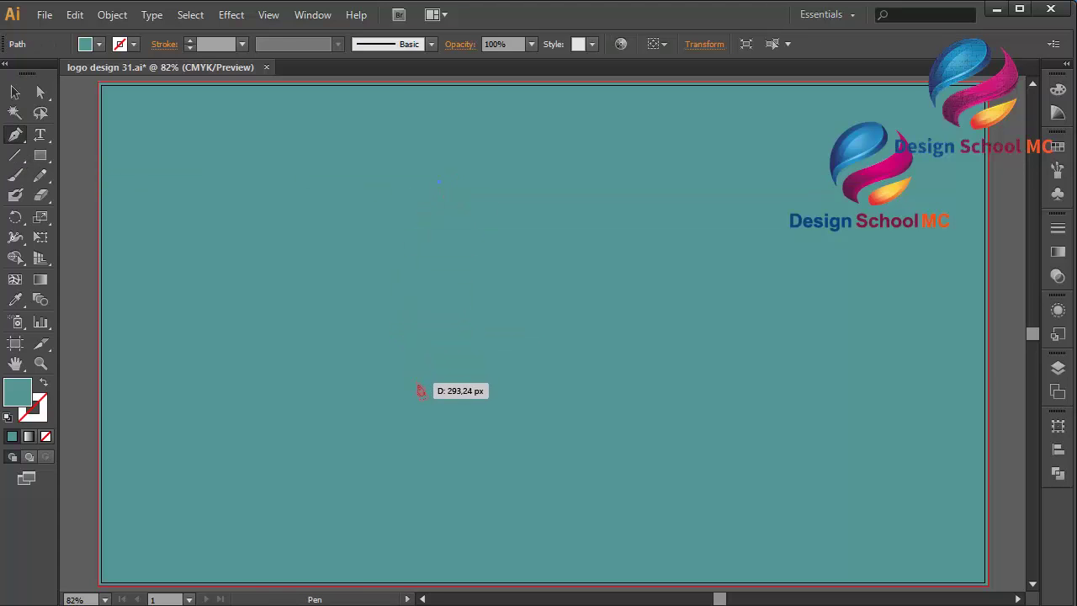
click(416, 400)
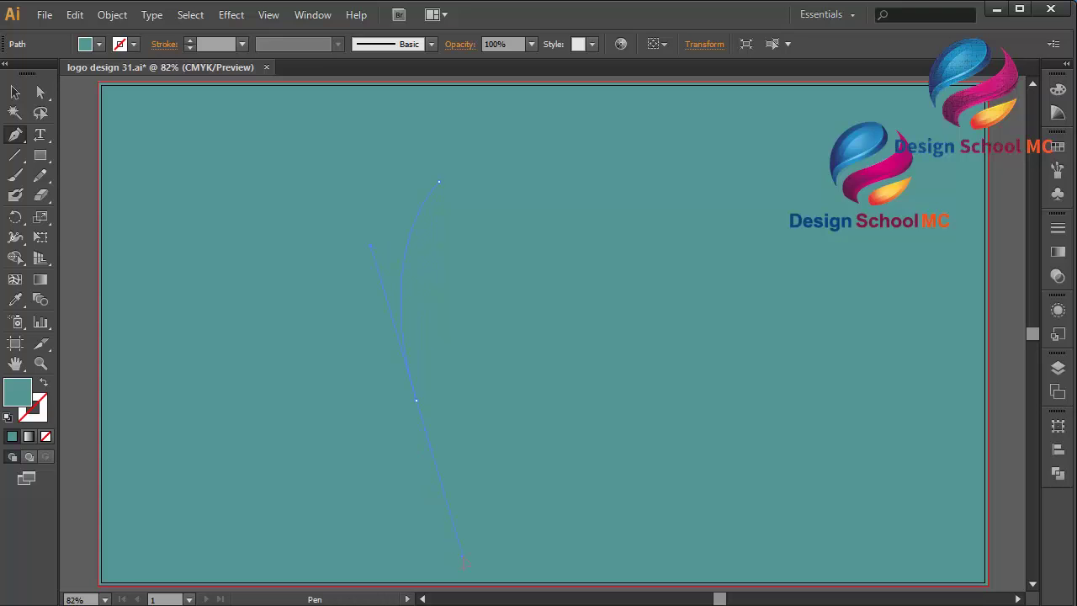
click(463, 560)
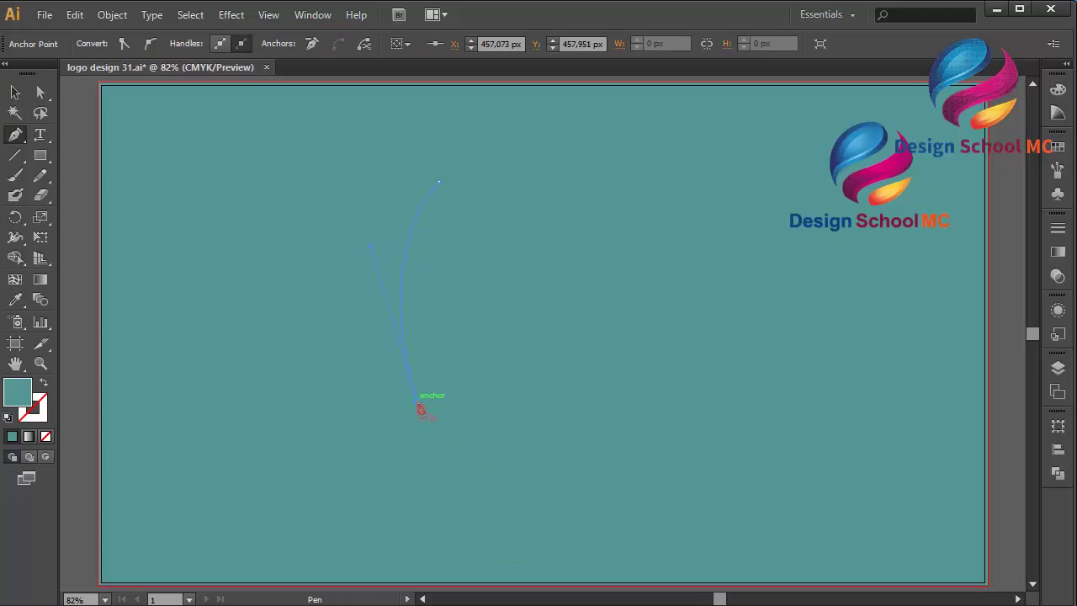
Set the fill of the open body path to white FFFFFF.
double_click(16, 392)
drag(168, 303, 66, 221)
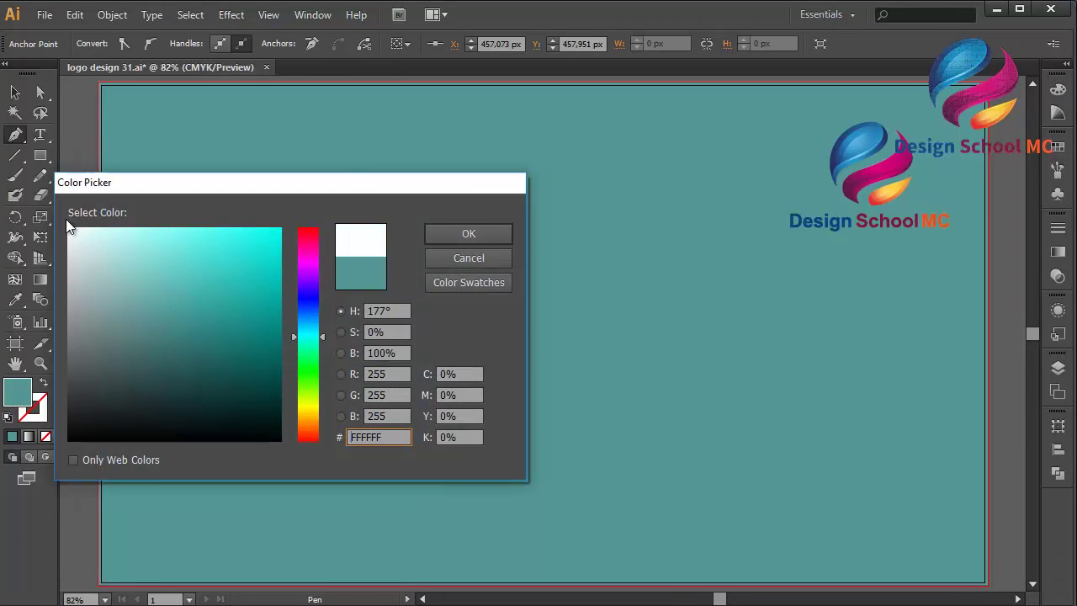
click(450, 238)
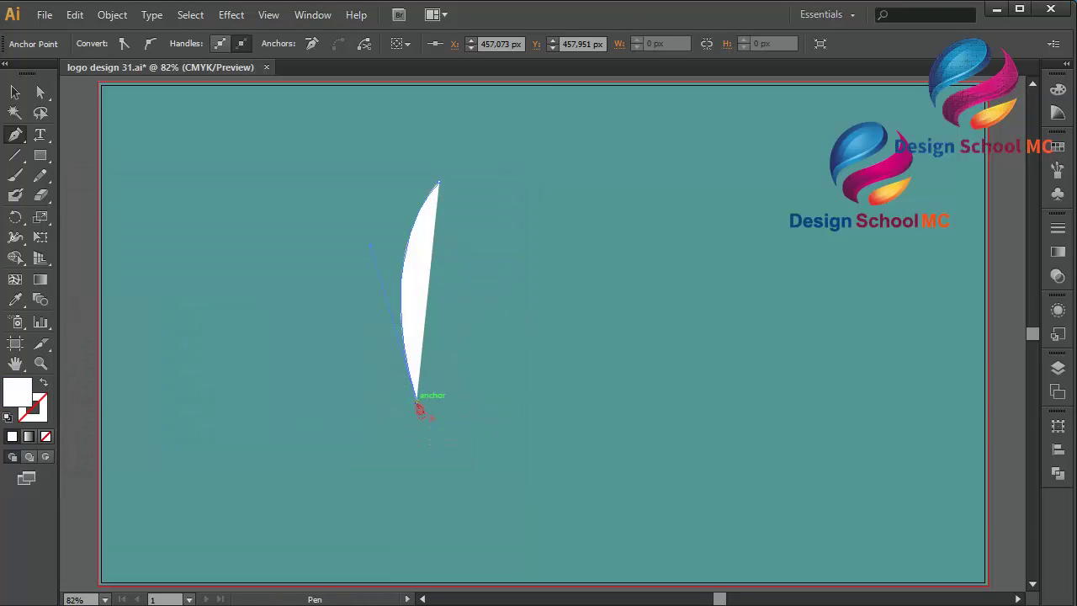
Close the half body with a flat base about 33 px wide and a straight vertical right edge.
click(427, 405)
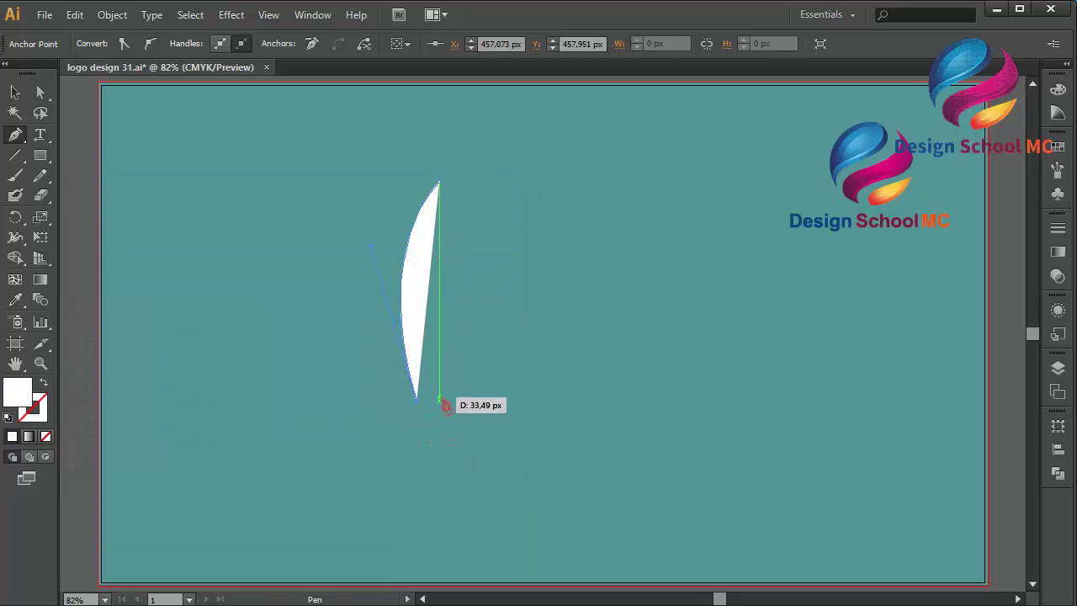
click(441, 401)
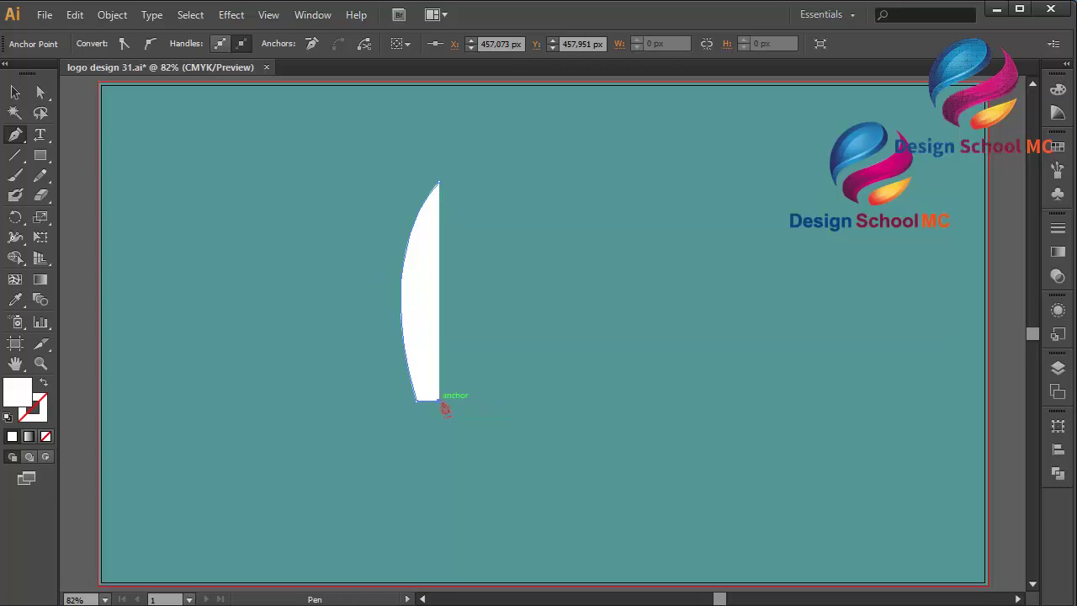
click(440, 189)
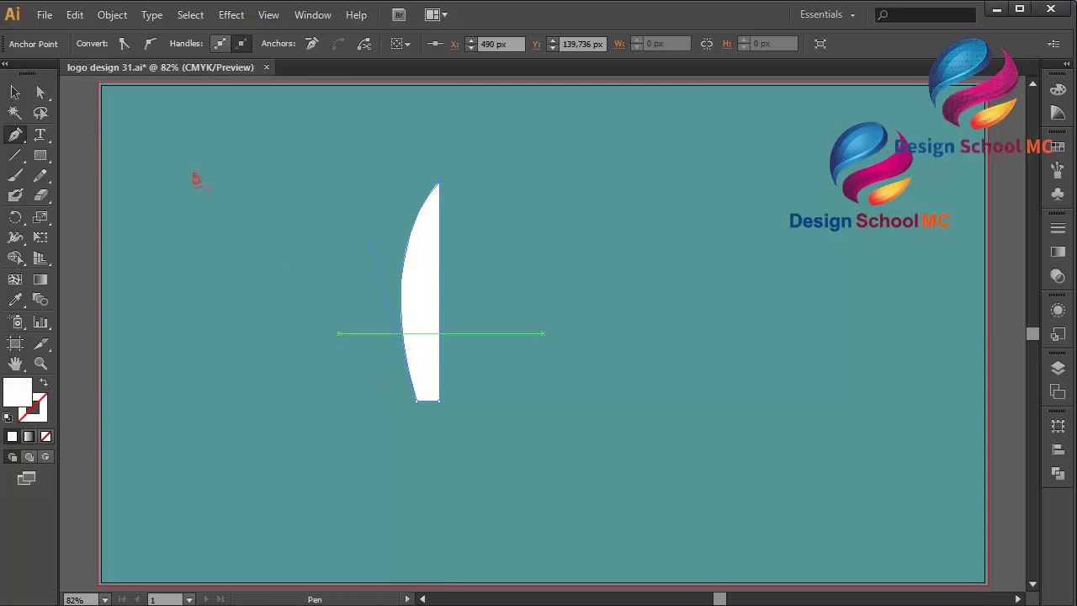
Reshape the half body by bulging its left curve outward and lowering its base to about Y 484 px with Direct Selection.
click(40, 95)
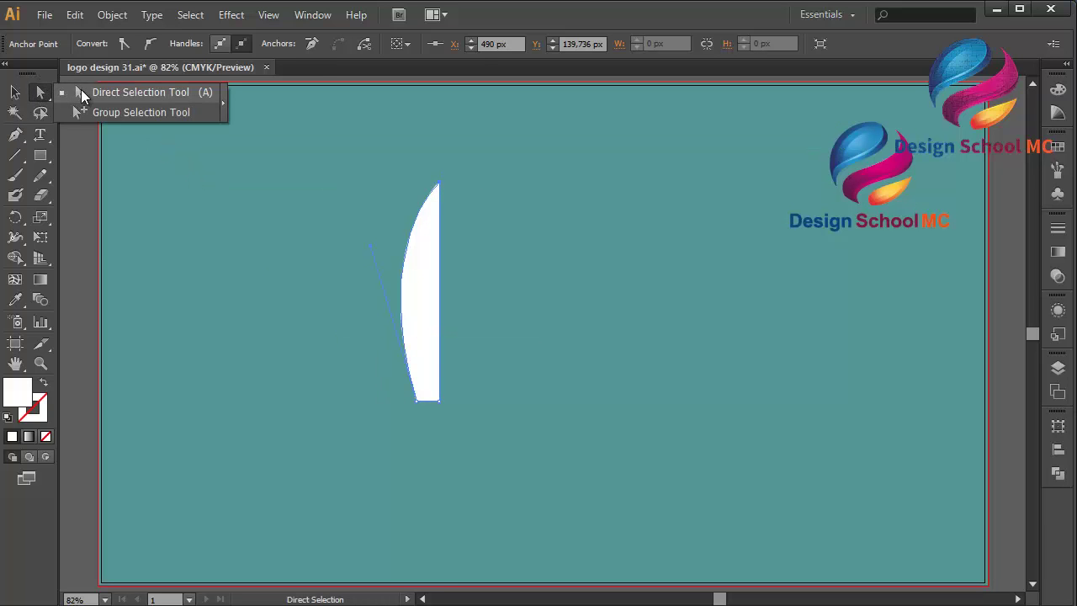
click(112, 92)
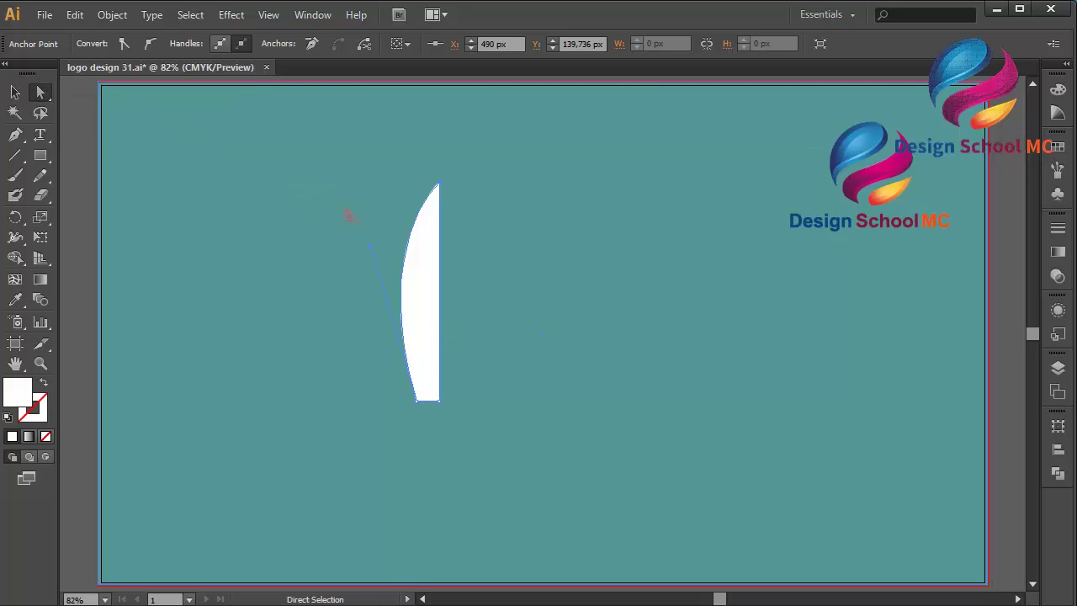
drag(371, 246, 323, 236)
drag(418, 401, 440, 418)
click(441, 406)
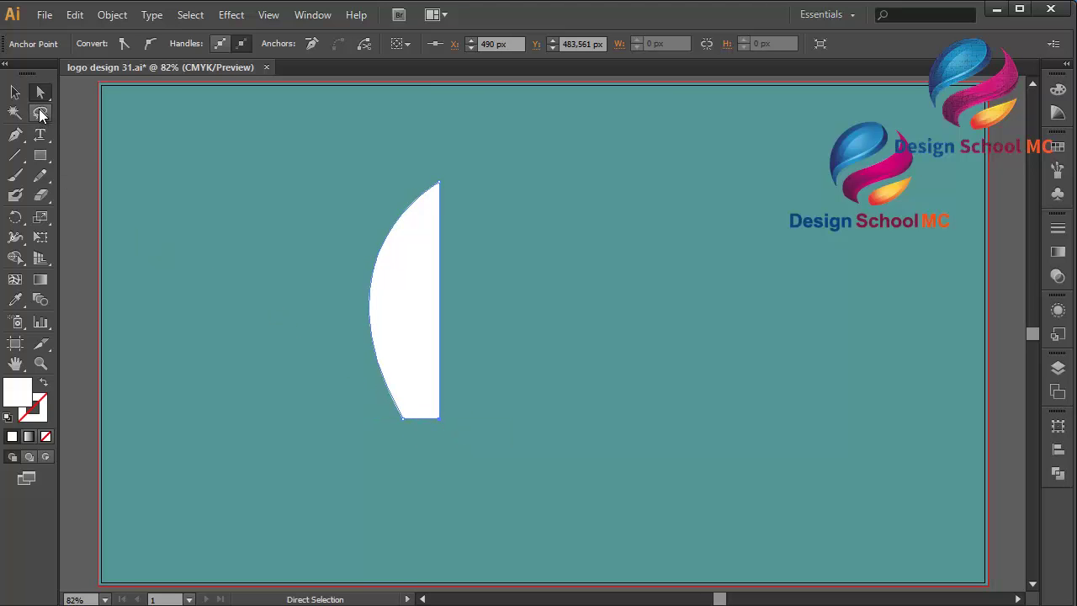
click(88, 154)
Draw a nose tip over the body's upper end with the Pen tool, with a vertical edge about 59 px long and a curved lower edge.
click(15, 135)
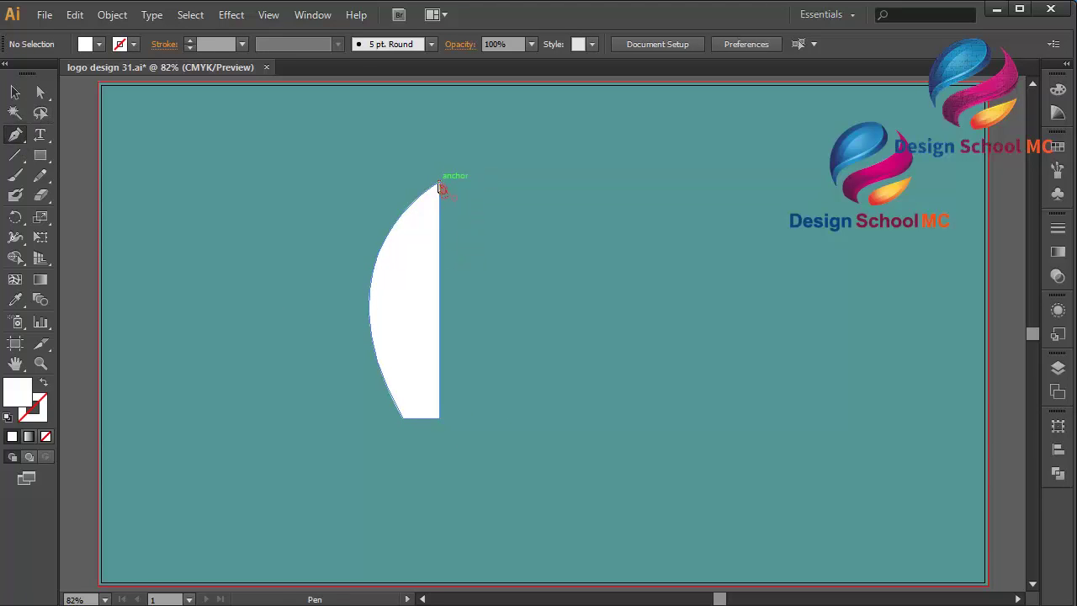
ctrl+click(439, 202)
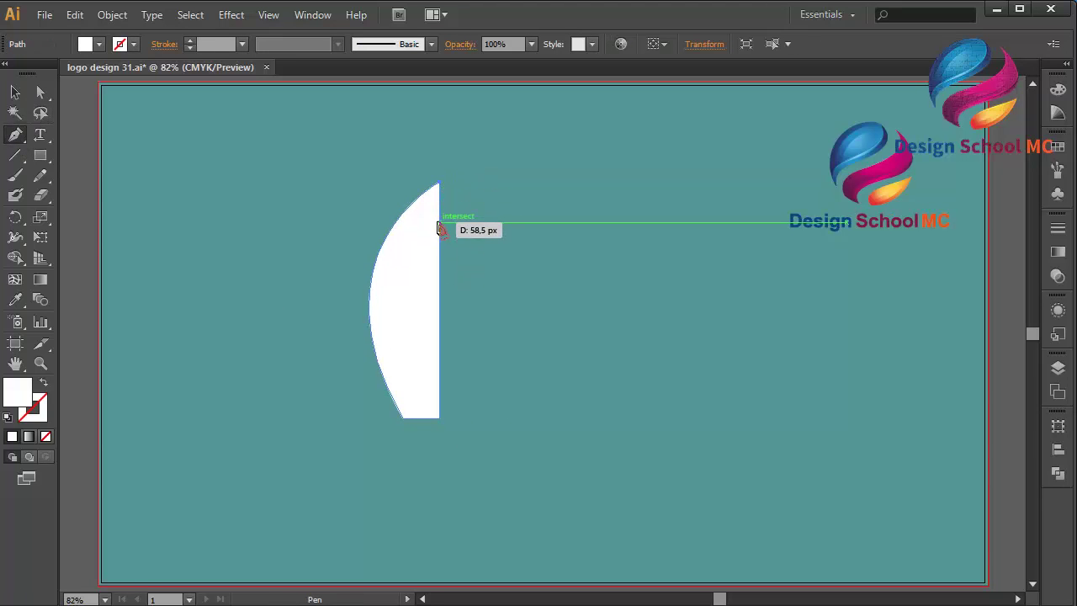
click(438, 229)
drag(439, 229, 402, 211)
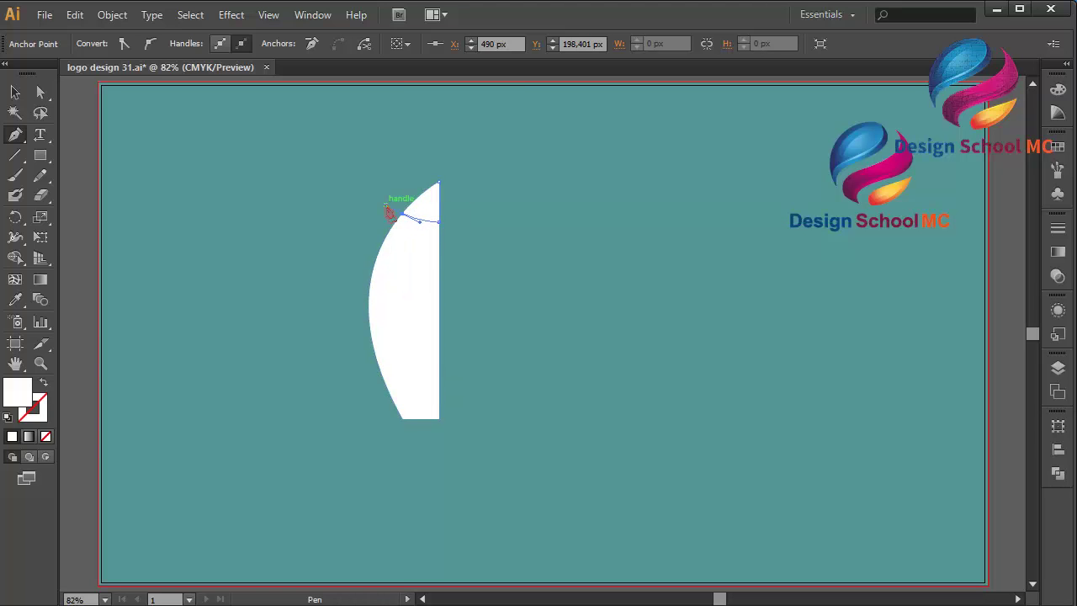
click(439, 185)
Set the nose tip's fill to light orange FFC76E and deselect it.
double_click(22, 395)
drag(248, 277, 292, 220)
drag(307, 361, 310, 420)
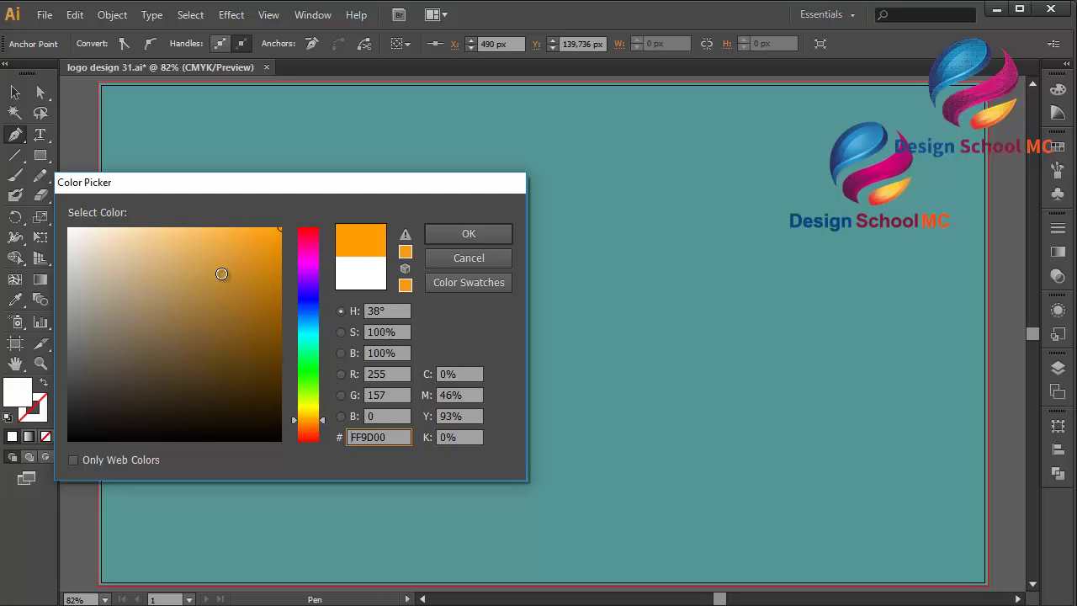
drag(219, 268, 190, 220)
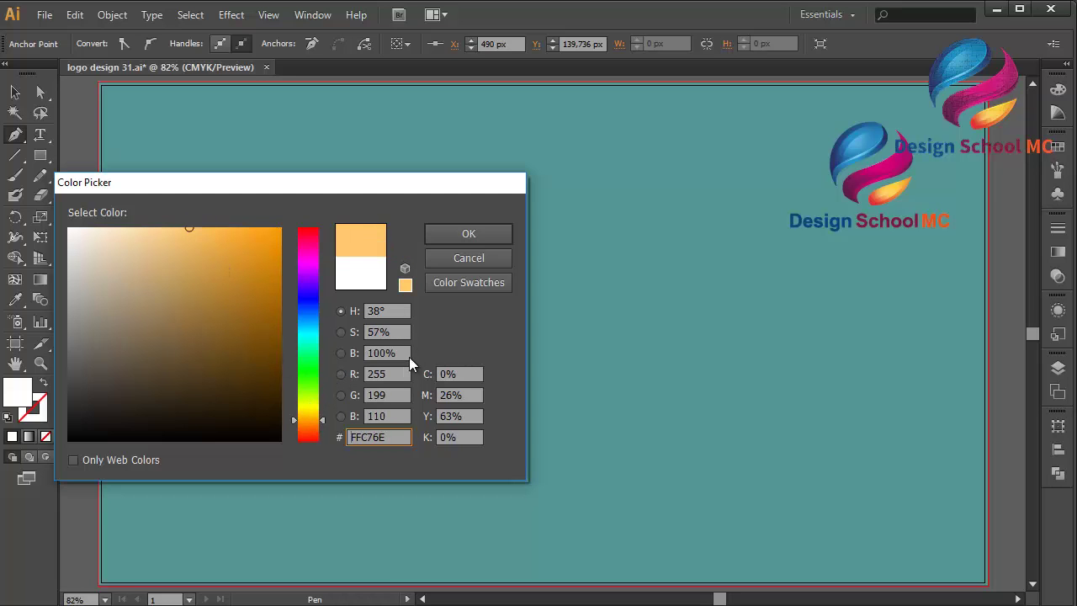
drag(396, 435, 308, 440)
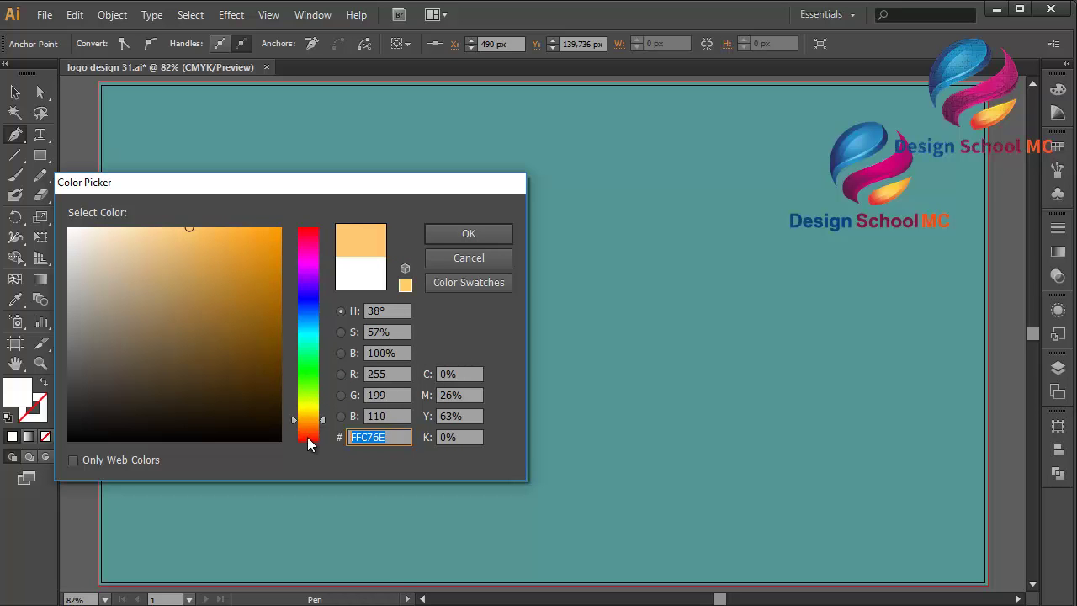
click(459, 237)
key(v)
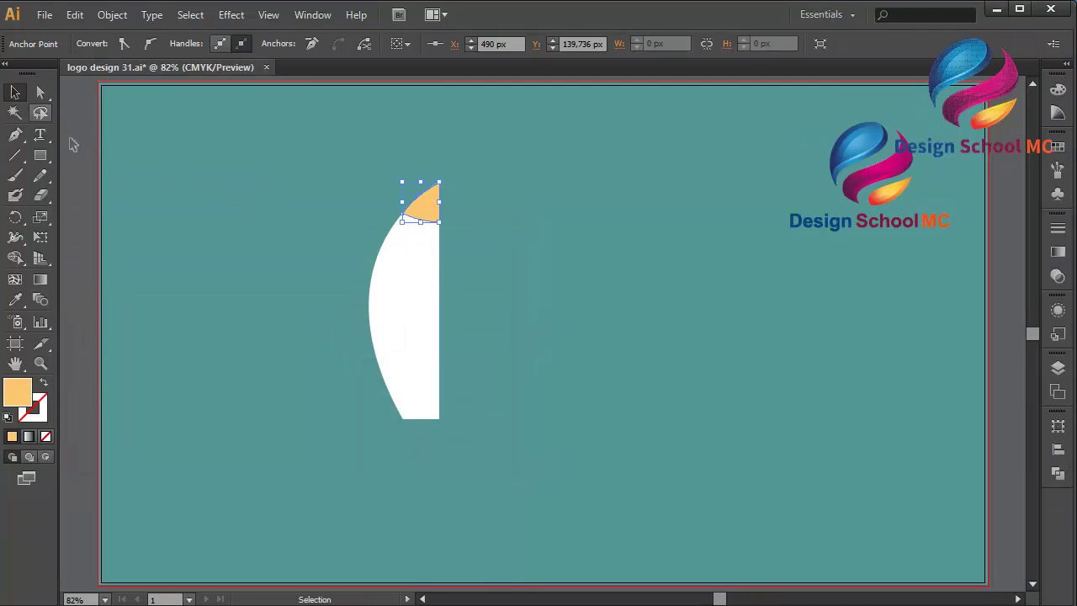
click(82, 155)
Change the nose tip's fill to a saturated orange, about FF9906.
click(429, 210)
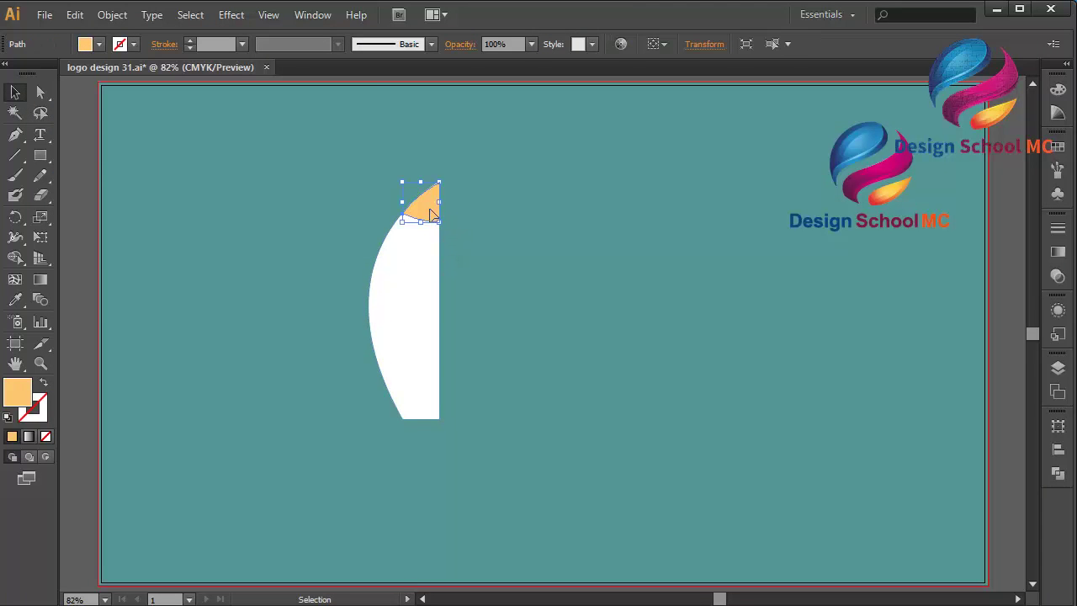
double_click(17, 392)
drag(217, 229, 281, 226)
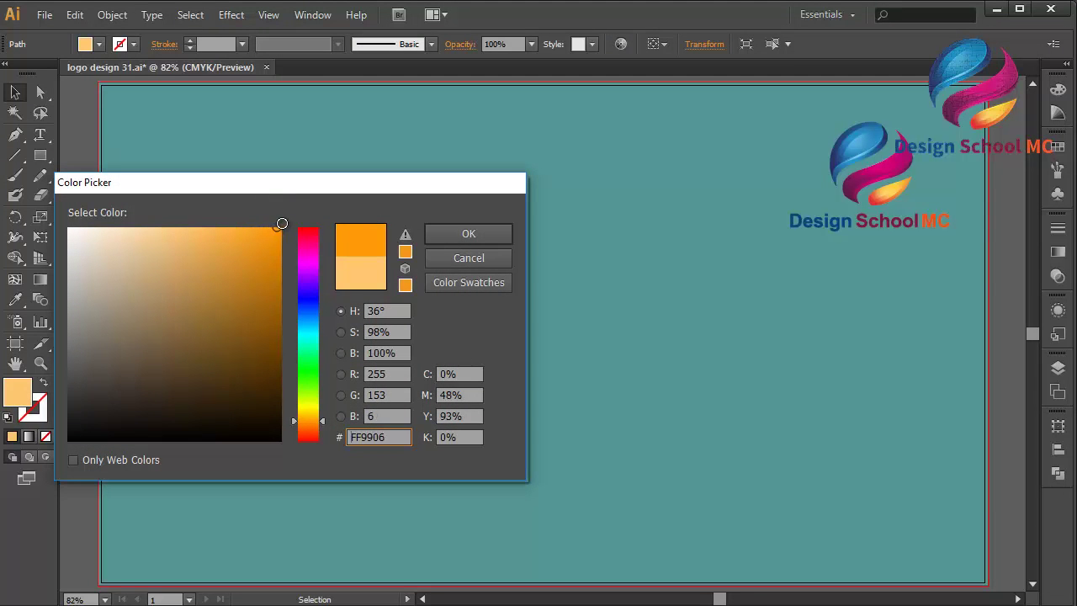
click(440, 235)
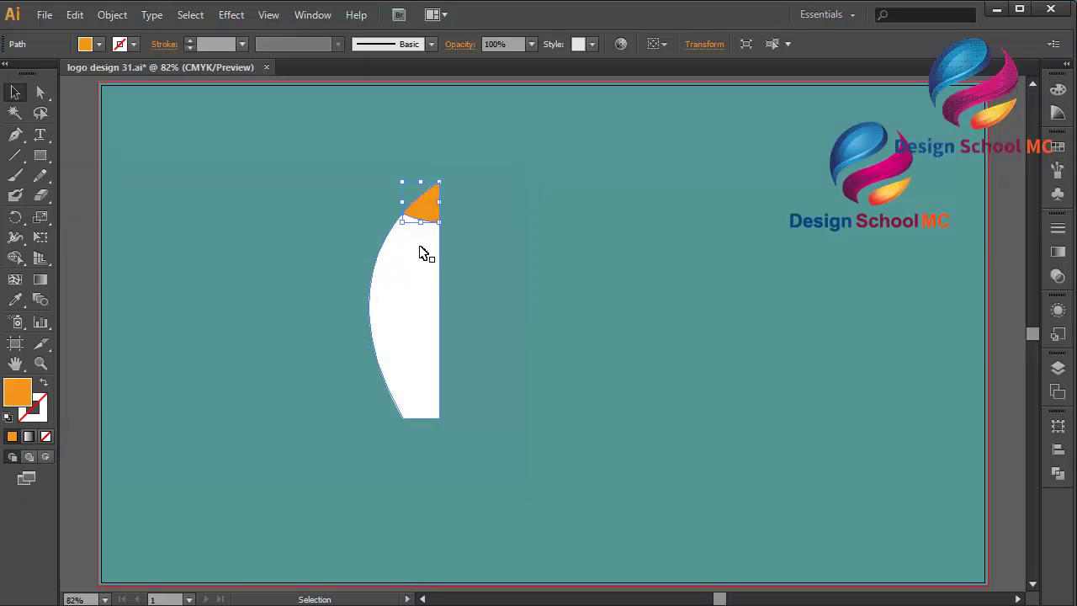
click(74, 307)
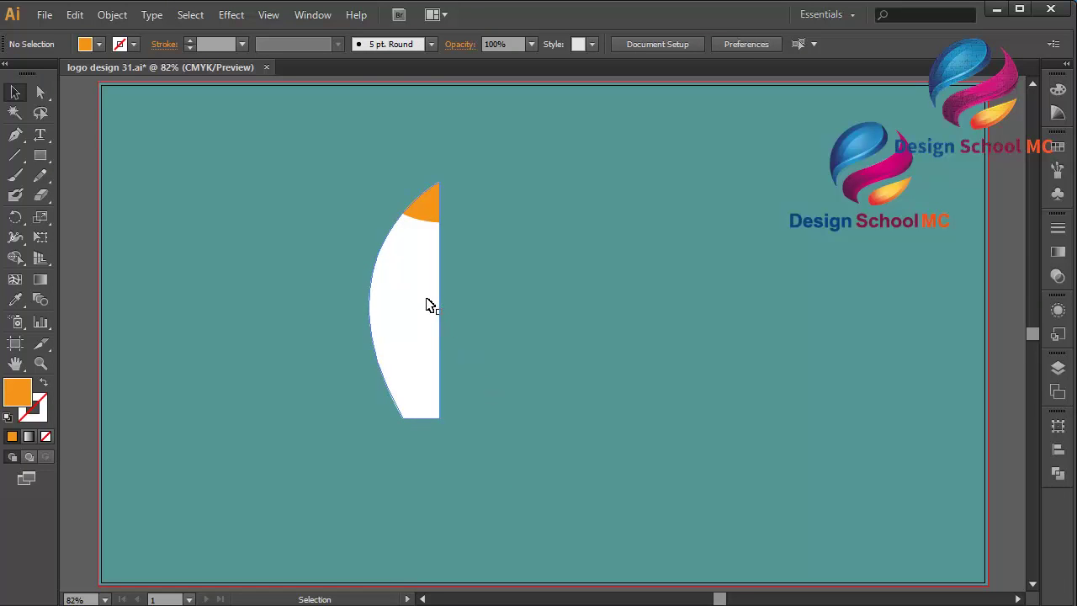
Draw a closed orange fin with curved edges along the body's lower left side, tapering to a point below the base.
click(15, 134)
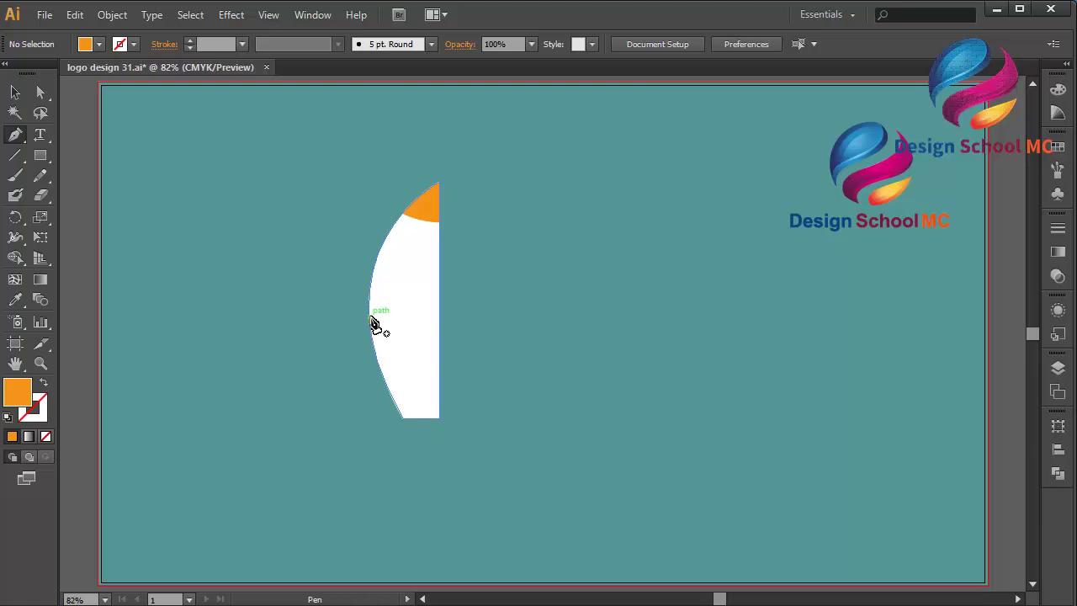
drag(370, 321, 376, 434)
scroll(354, 444, down, 3)
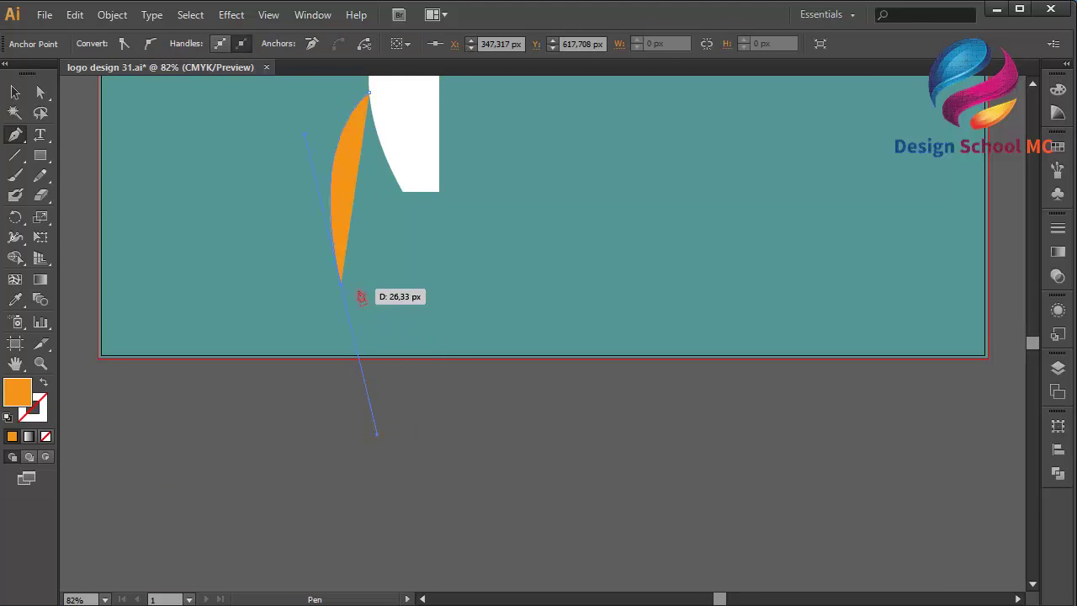
click(341, 286)
drag(404, 191, 462, 162)
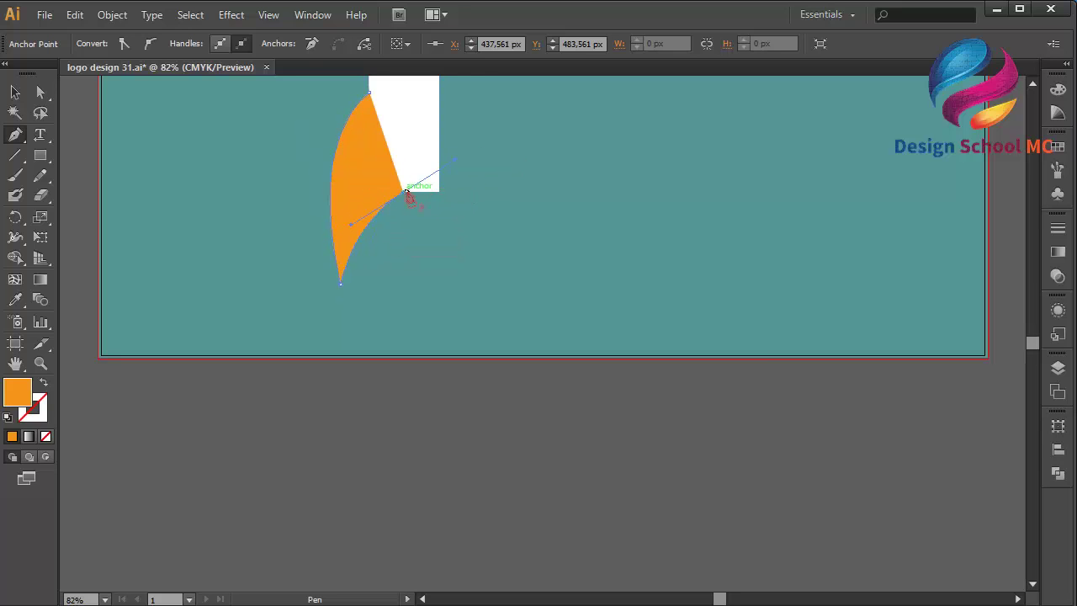
scroll(408, 198, up, 5)
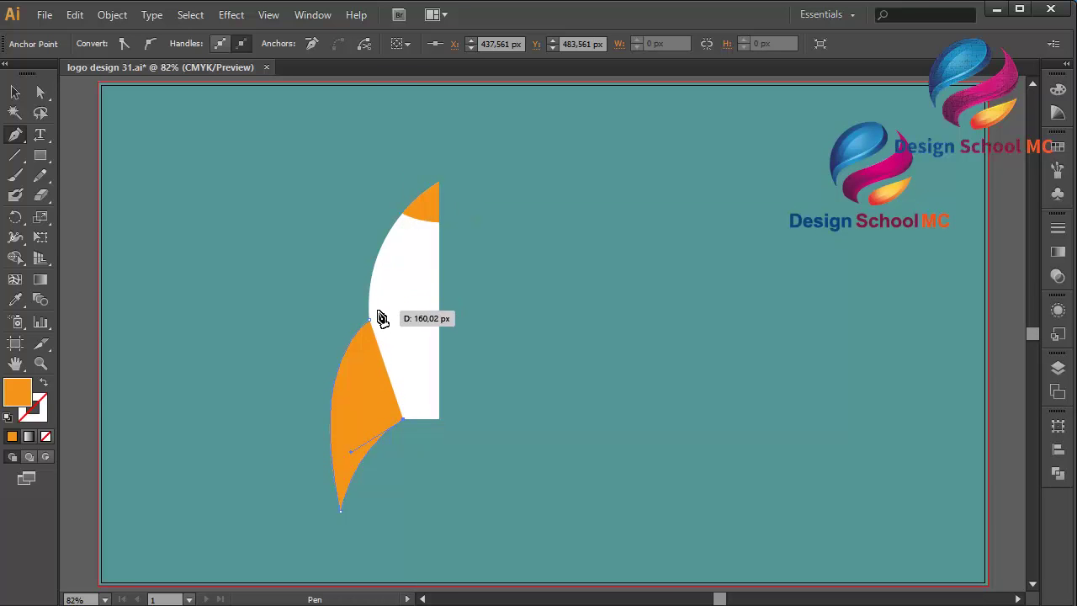
drag(372, 329, 372, 328)
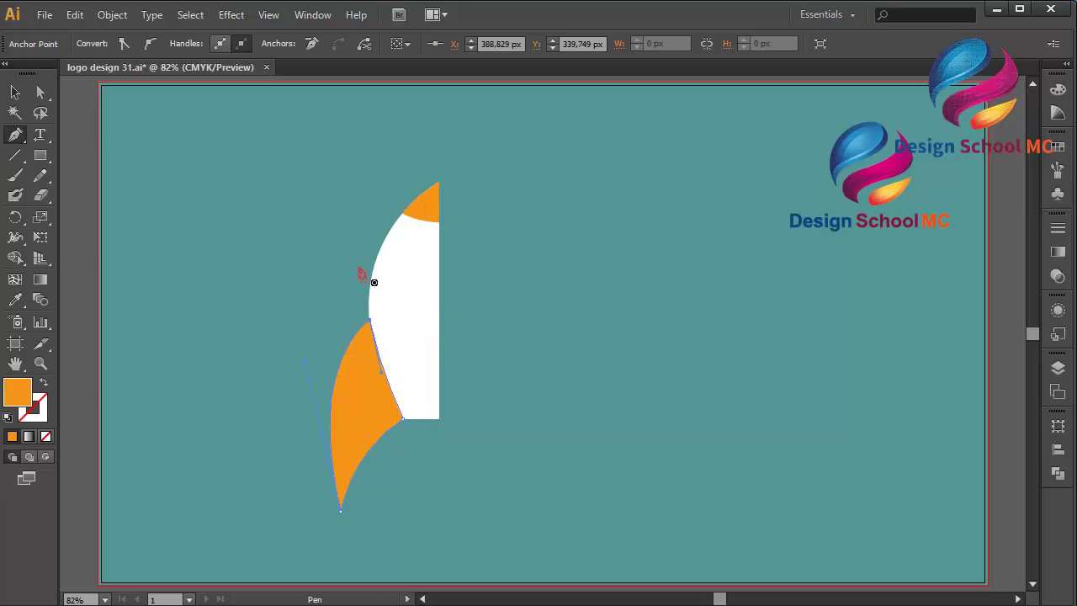
click(15, 93)
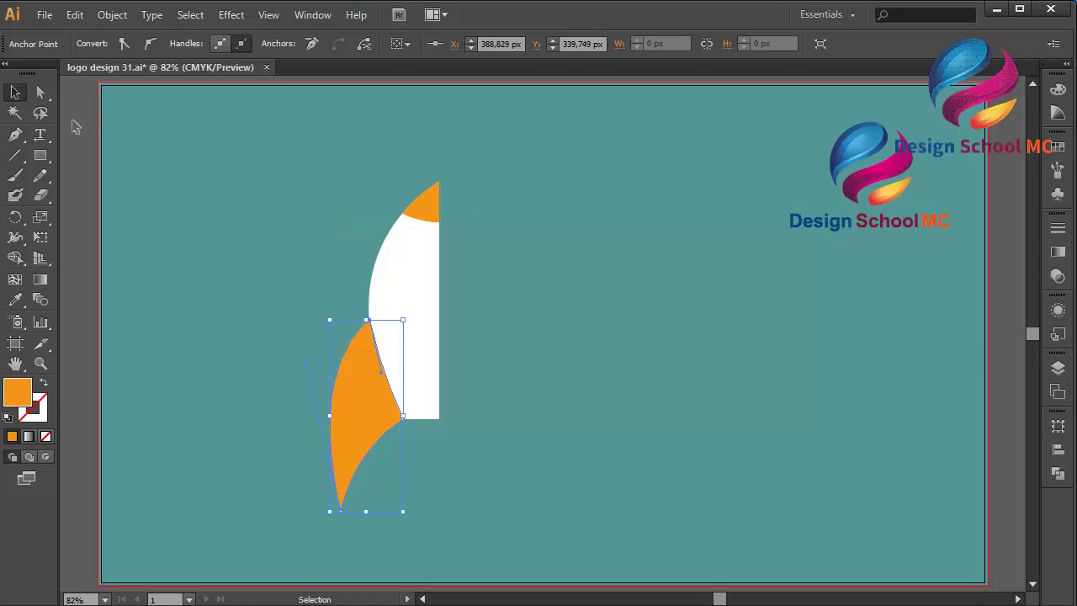
click(81, 130)
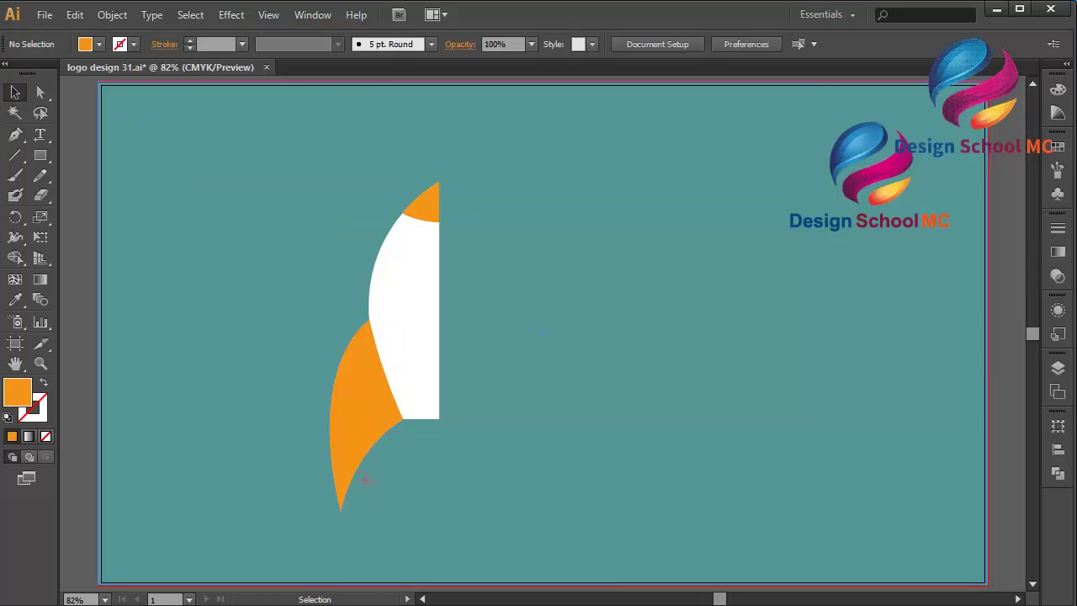
Scale the orange fin down slightly and move it against the body's lower left edge.
click(365, 405)
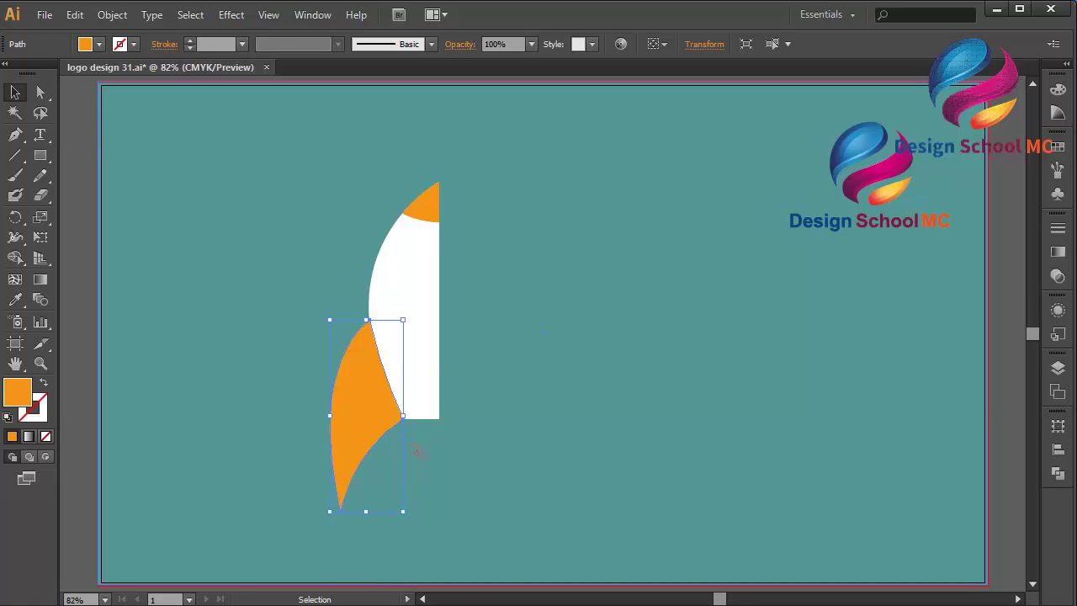
drag(337, 318, 365, 353)
drag(371, 431, 373, 413)
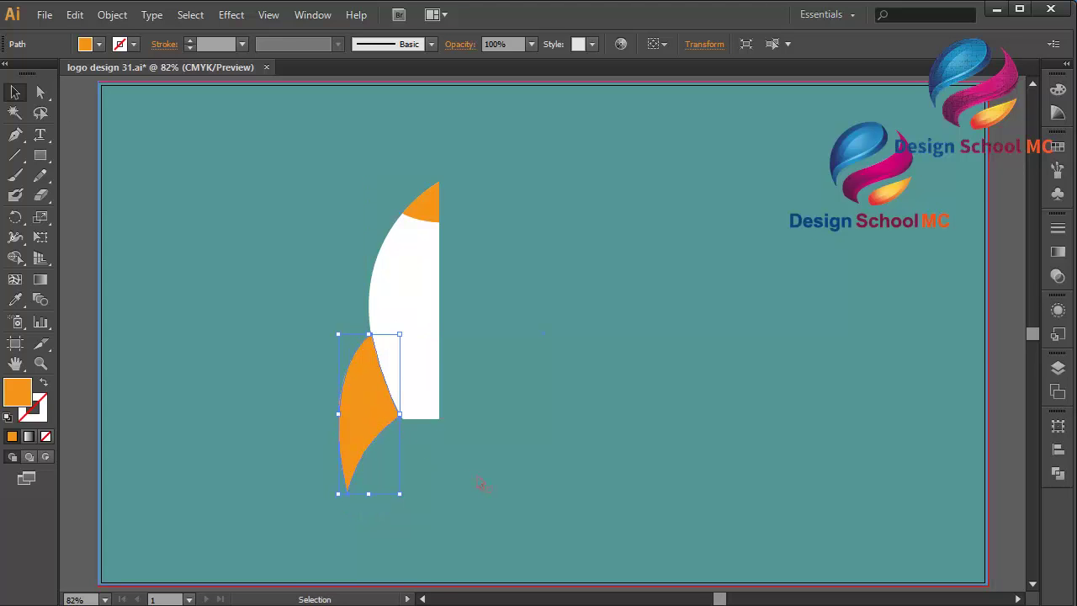
Nudge the orange fin right and slightly down against the body's lower left edge and deselect it.
key(Right)
key(Right)
key(Right)
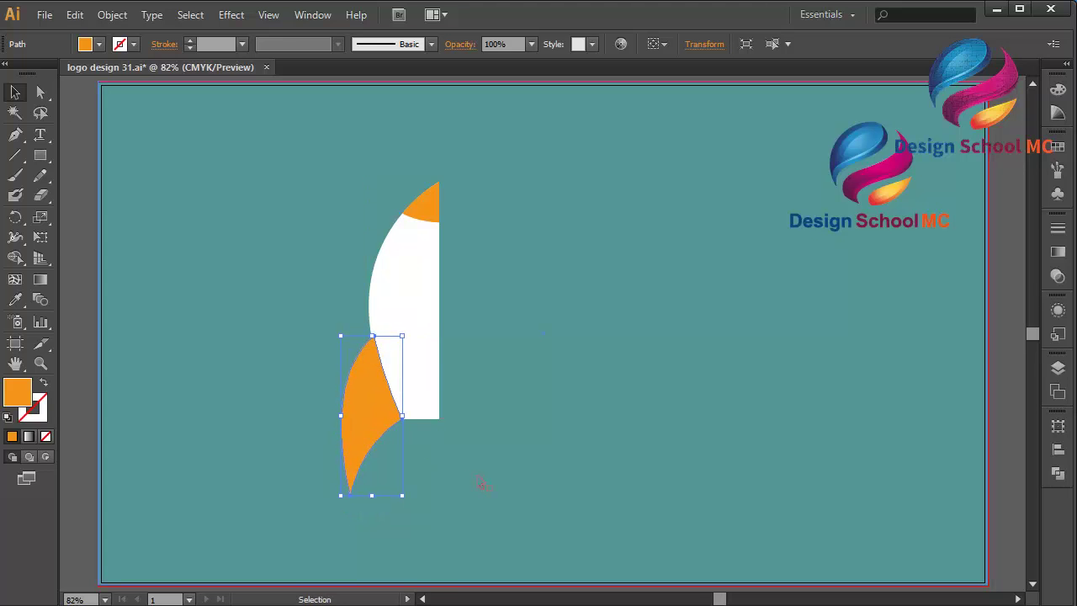
click(484, 485)
Move the orange fin's top anchor point up and left toward the white body's outer edge.
click(367, 407)
click(40, 92)
click(375, 341)
drag(375, 339, 370, 337)
click(310, 385)
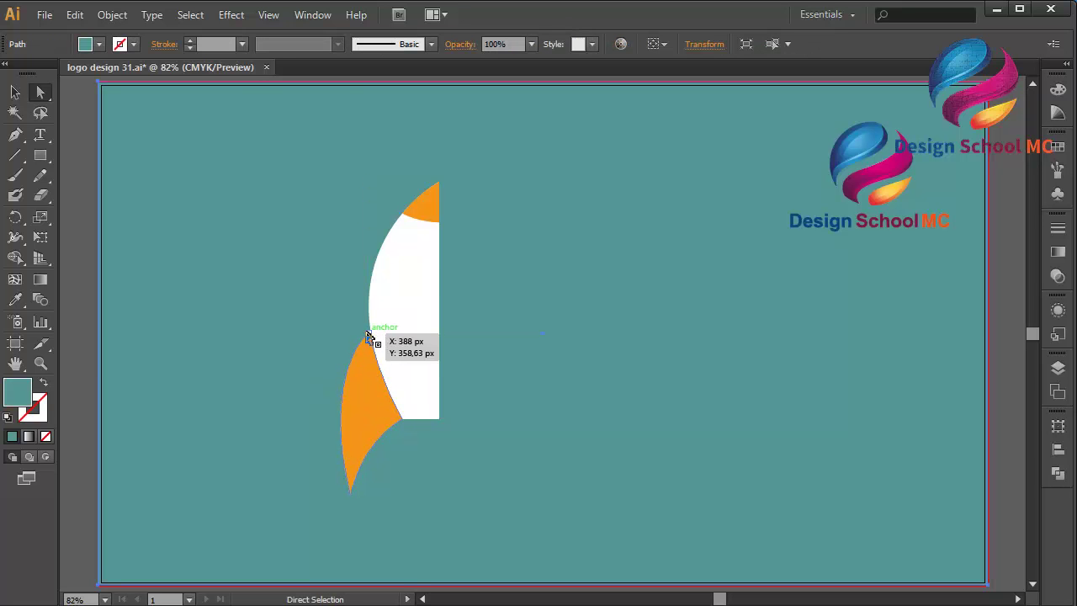
Shift the fin's top anchor point slightly right to close the gap between fin and body, and check the joint.
key(ctrl+plus)
key(ctrl+plus)
key(ctrl+plus)
scroll(367, 336, left, 3)
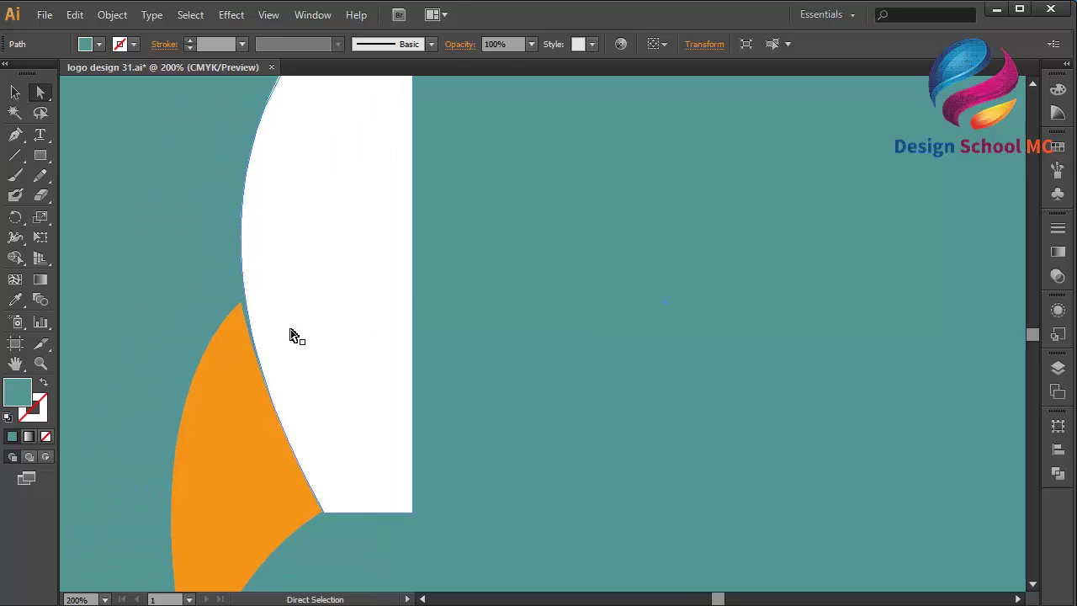
click(241, 305)
drag(241, 306, 249, 305)
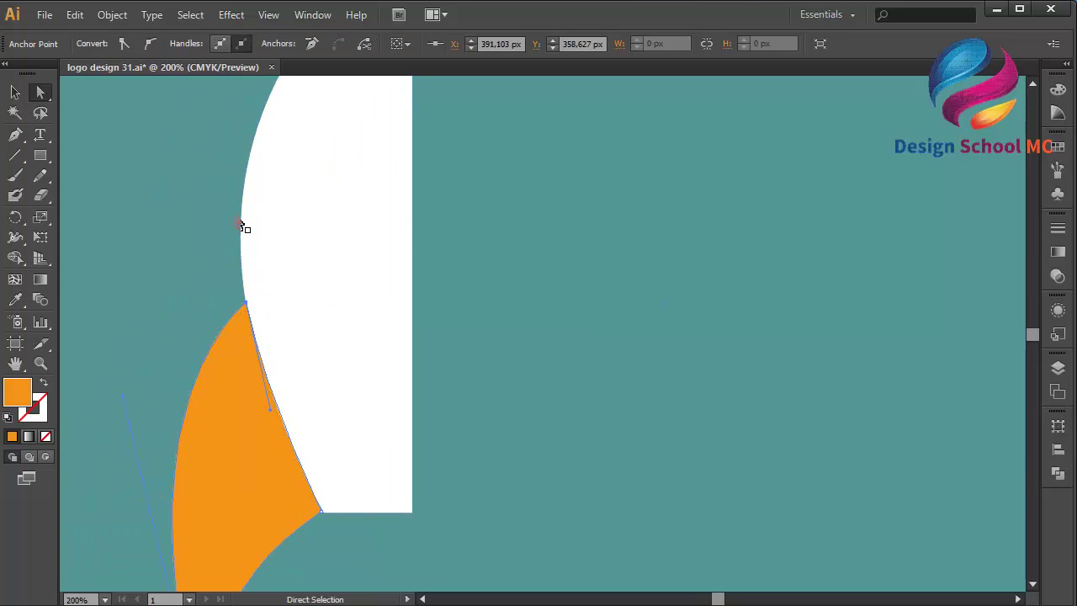
click(289, 320)
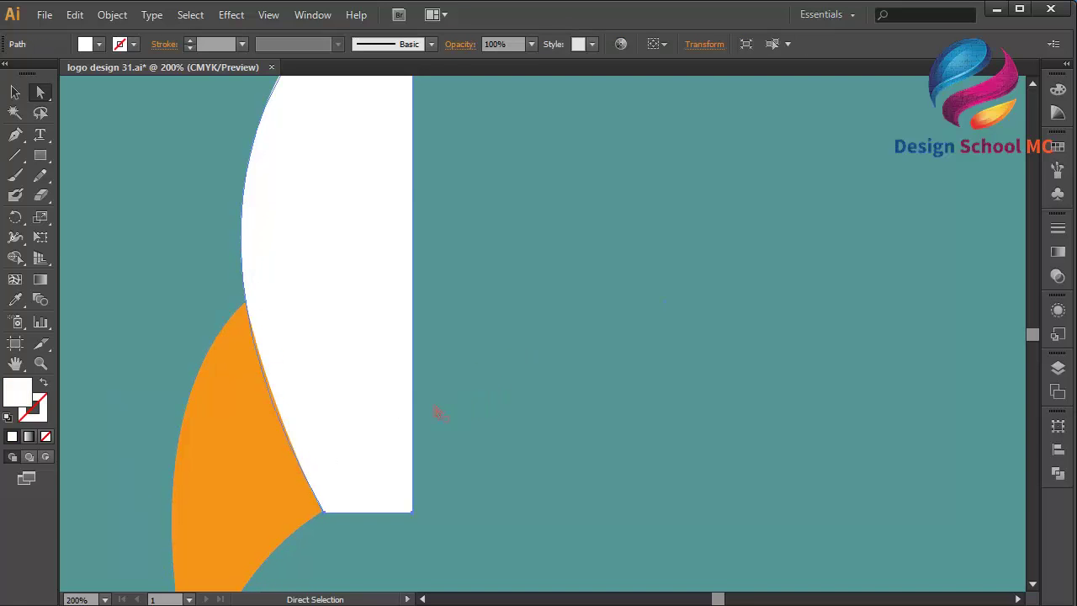
key(ctrl+minus)
key(ctrl+minus)
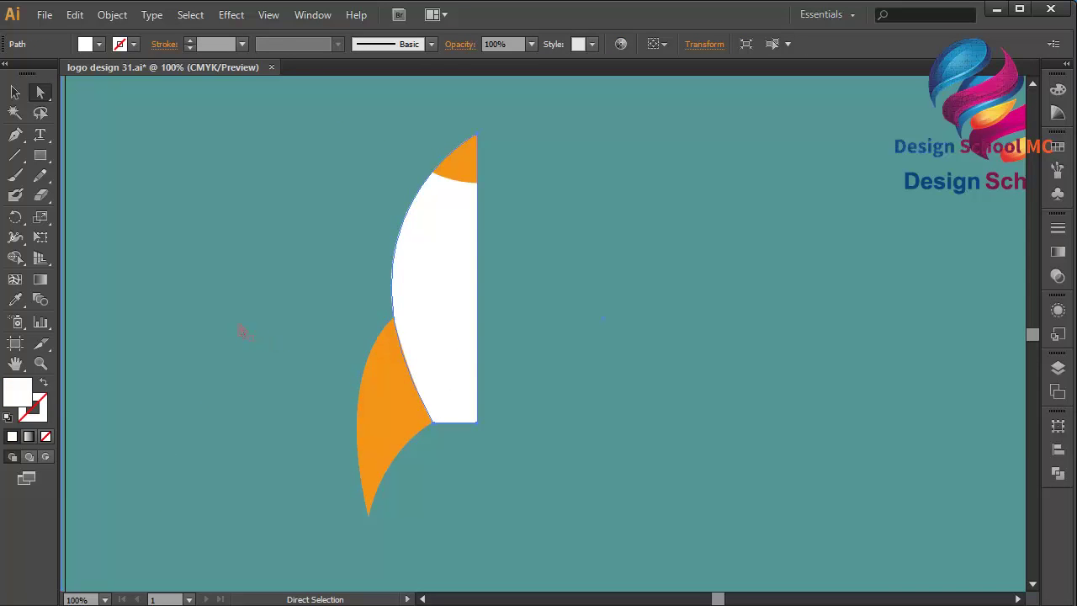
click(305, 310)
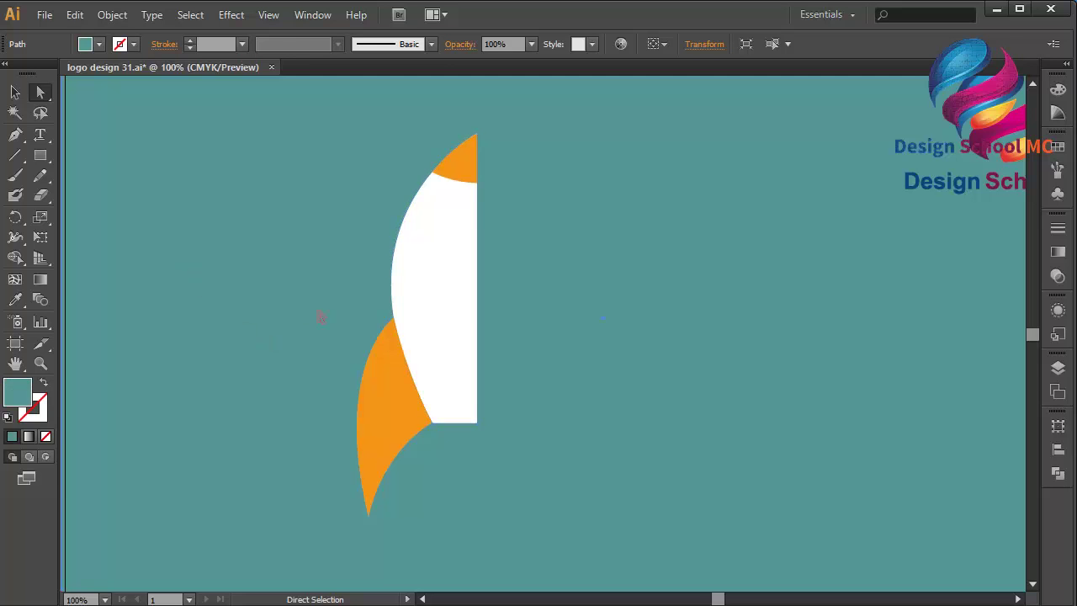
Draw a closed curved strip with the Pen tool along the fin's outer edge, from its lower tip to its top.
click(15, 134)
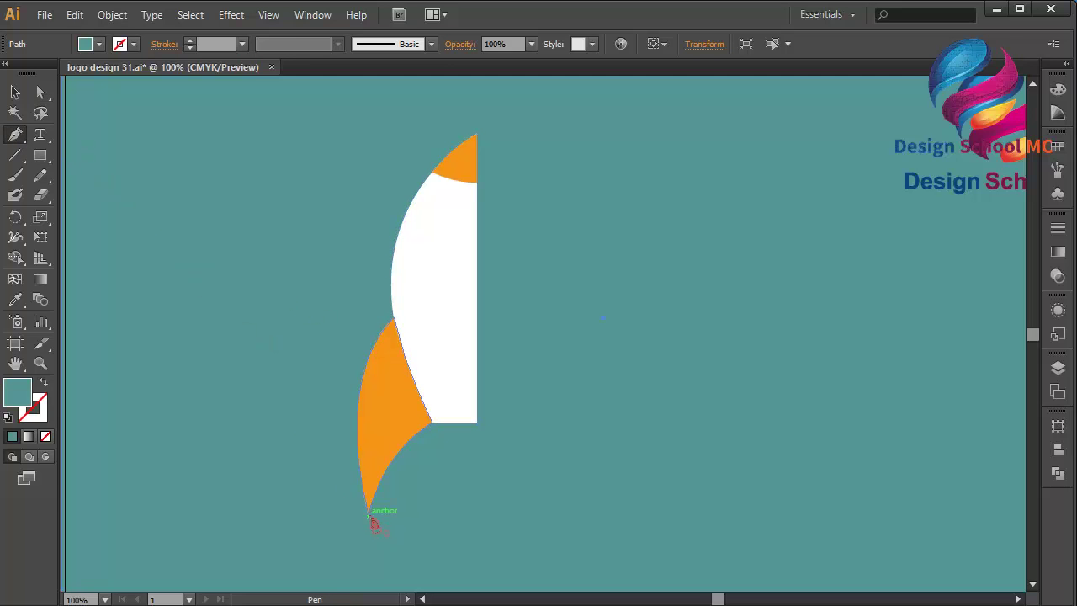
click(371, 514)
drag(398, 338, 445, 265)
drag(400, 346, 452, 284)
click(402, 344)
drag(402, 345, 397, 325)
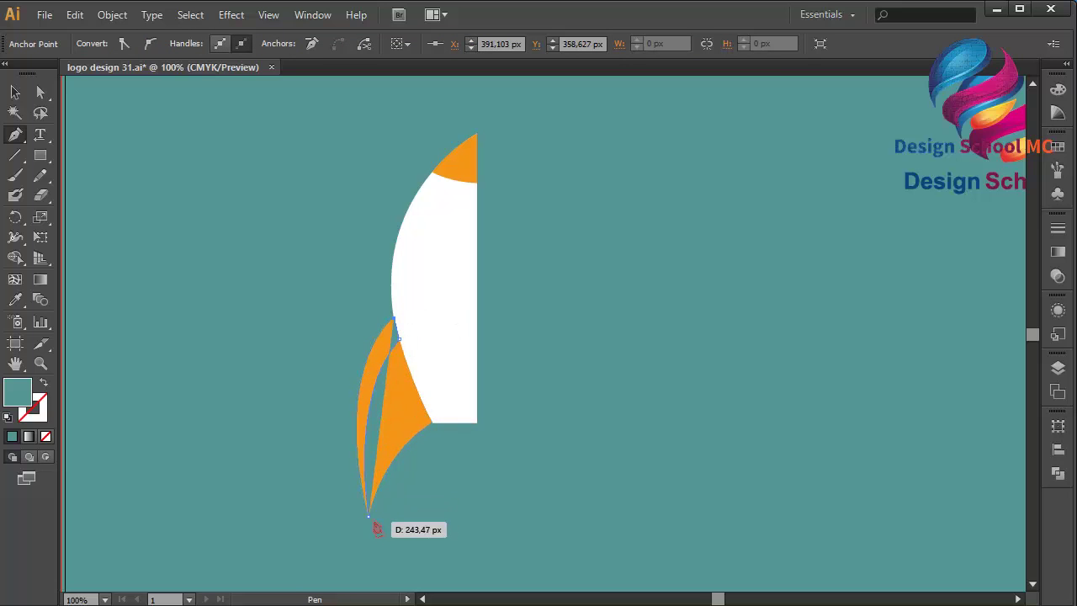
drag(368, 510, 380, 558)
Set the fill of the curved strip on the fin to light orange FFBA55.
double_click(25, 399)
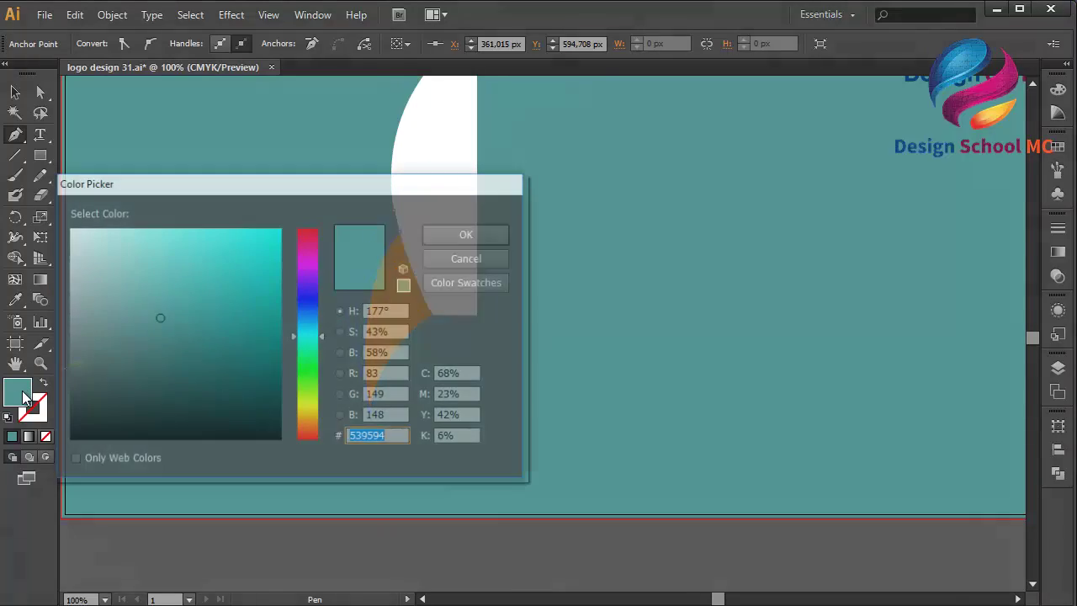
drag(253, 289, 286, 217)
drag(307, 431, 308, 421)
click(239, 228)
drag(239, 228, 213, 222)
click(503, 226)
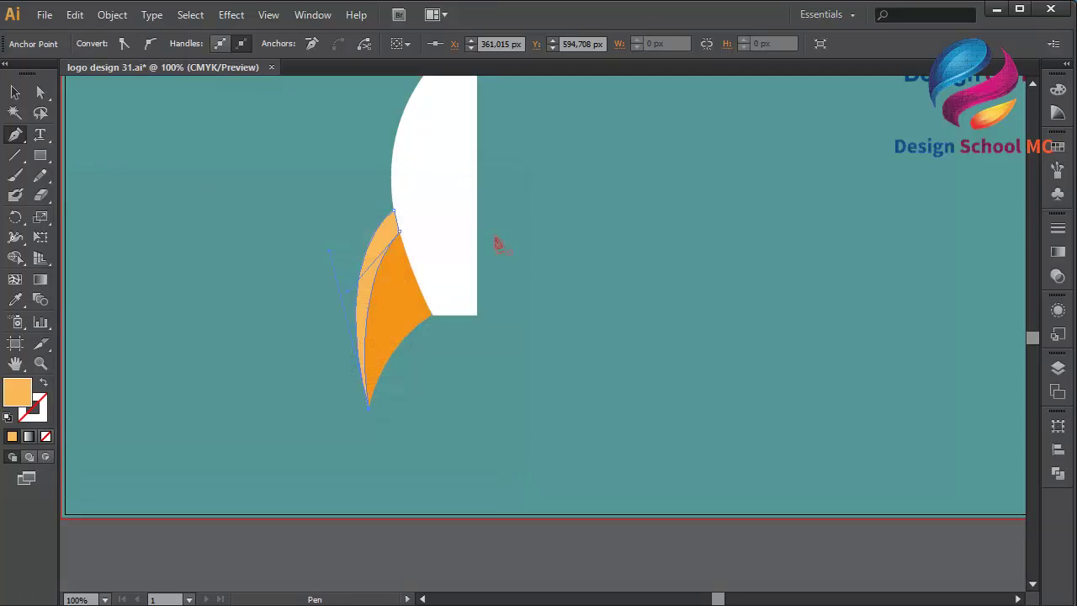
Draw a light orange circle as the rocket's window, centred on the body's straight edge below the nose tip.
click(14, 94)
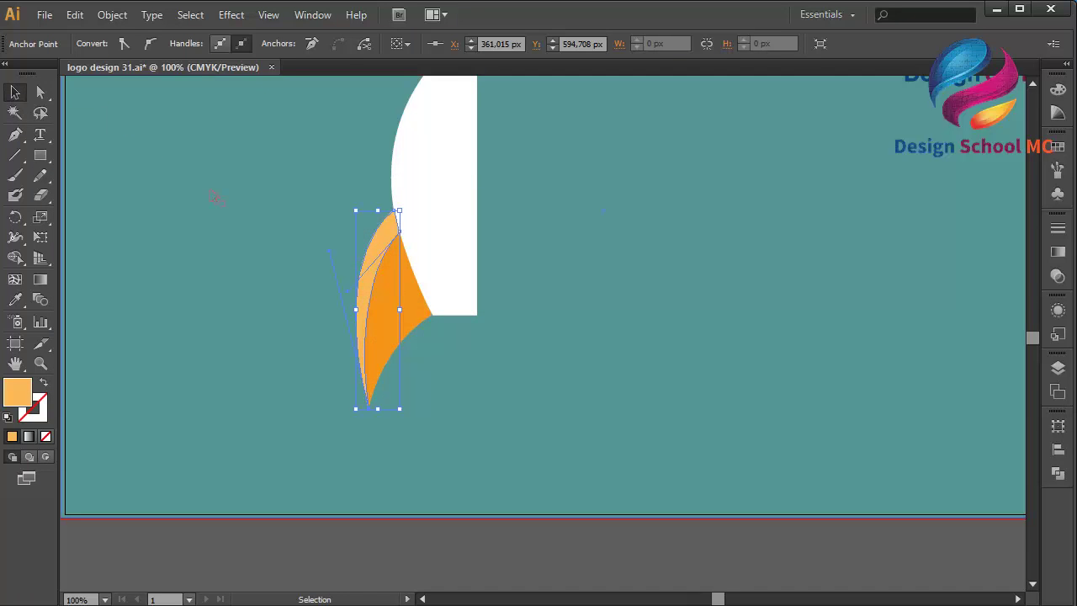
scroll(216, 197, up, 5)
scroll(289, 225, down, 3)
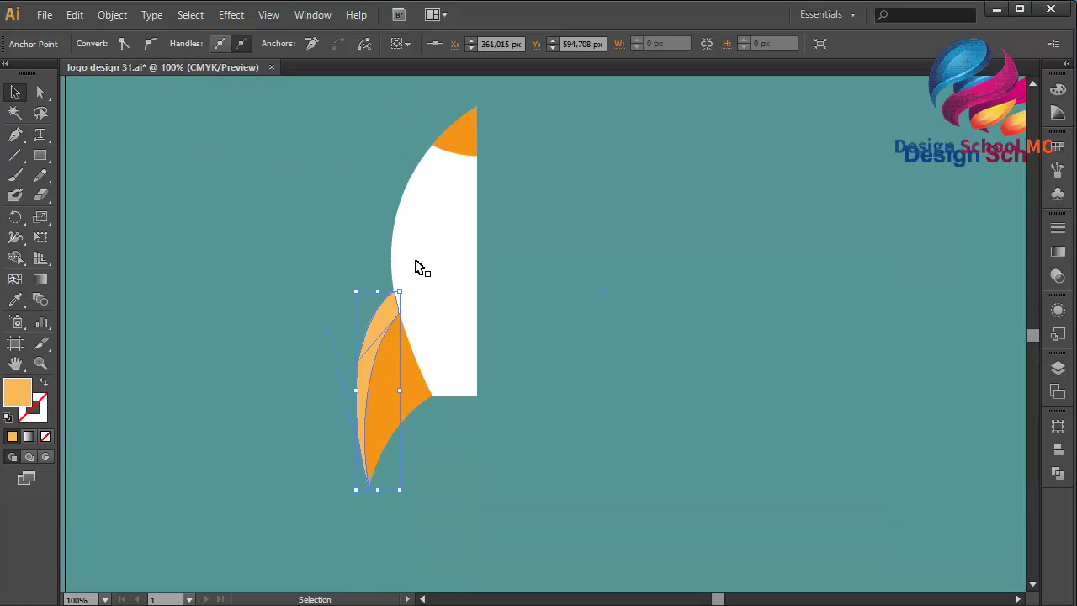
drag(46, 155, 102, 194)
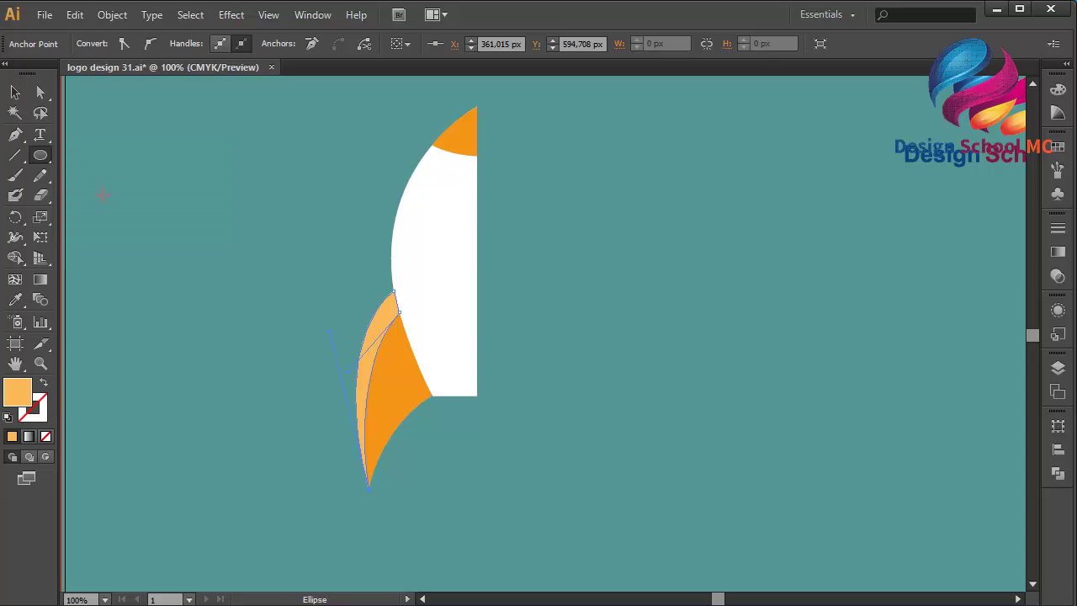
mouse_move(448, 197)
mouse_down()
mouse_move(526, 263)
mouse_move(471, 233)
mouse_up()
click(15, 91)
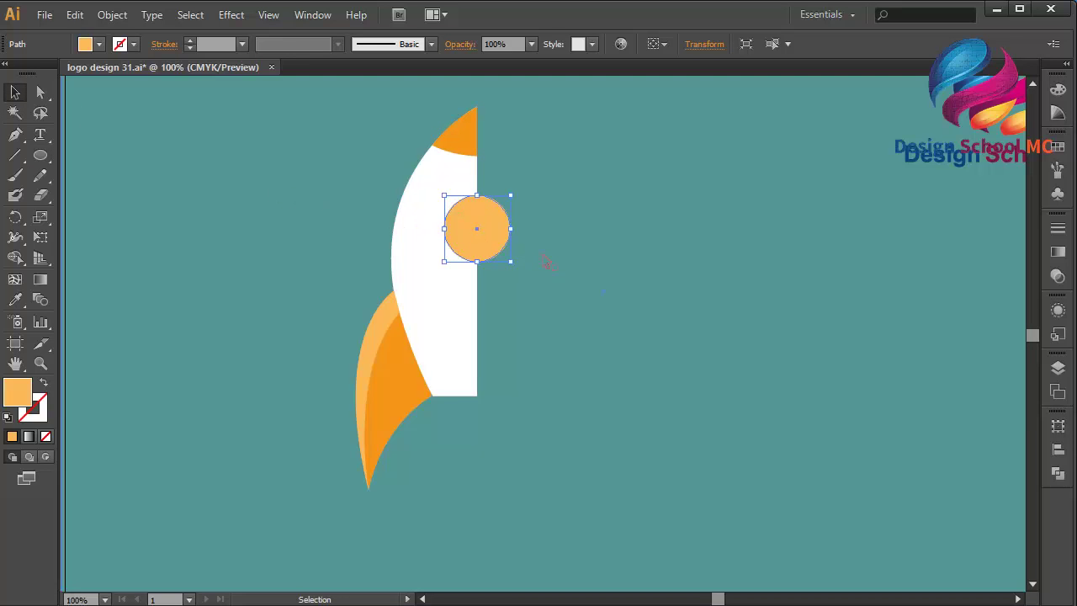
Duplicate the window circle in front and shrink the copy to a smaller circle concentric with the original.
click(74, 15)
click(137, 96)
click(79, 18)
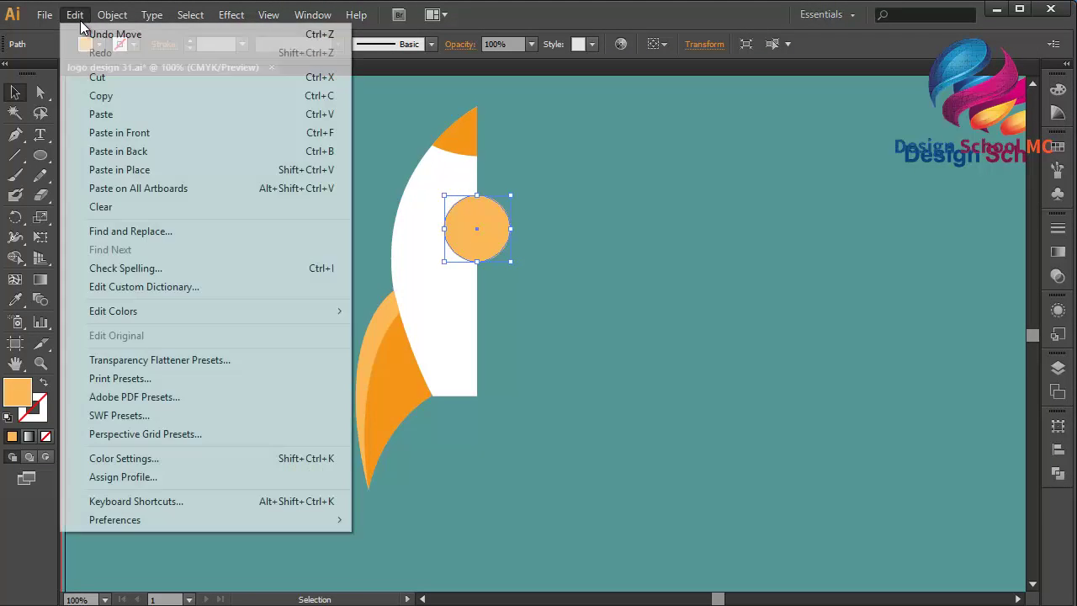
click(135, 133)
drag(475, 193, 477, 204)
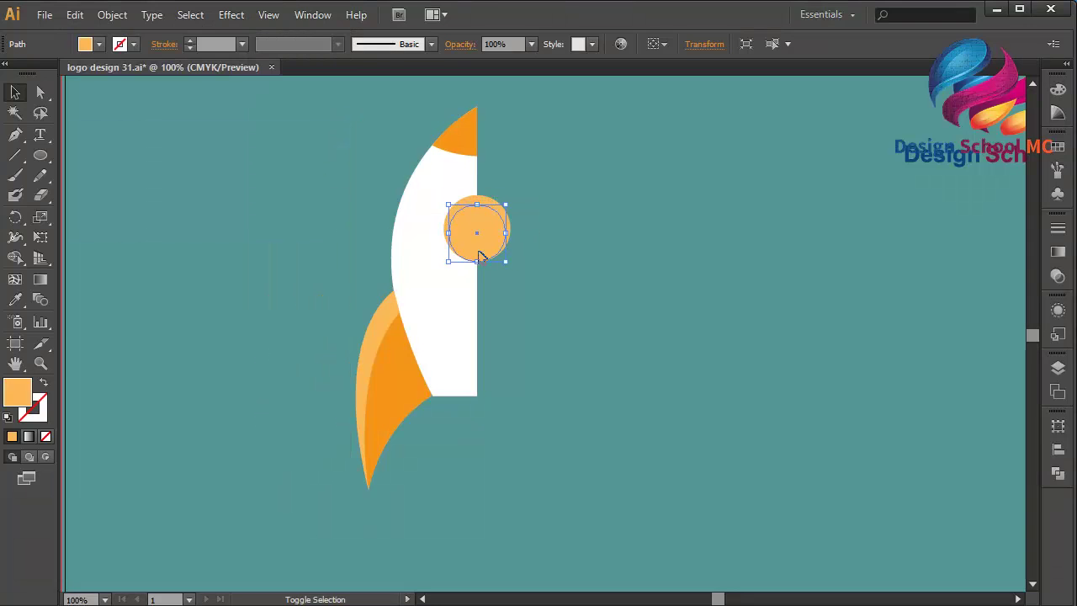
drag(477, 263, 477, 254)
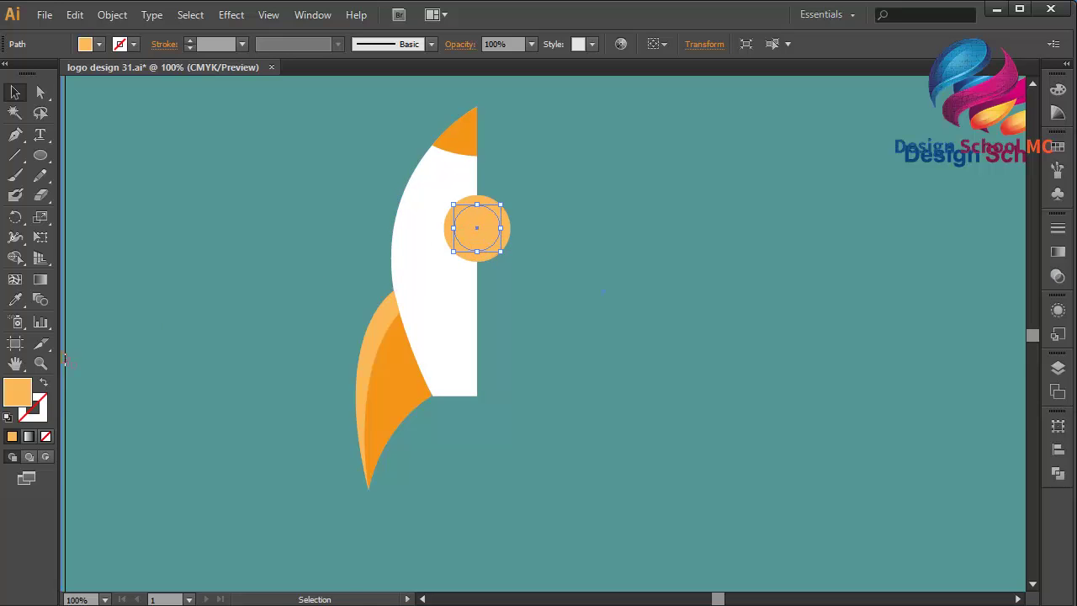
Set the inner window circle's fill to sky blue 3EB6FF.
double_click(19, 392)
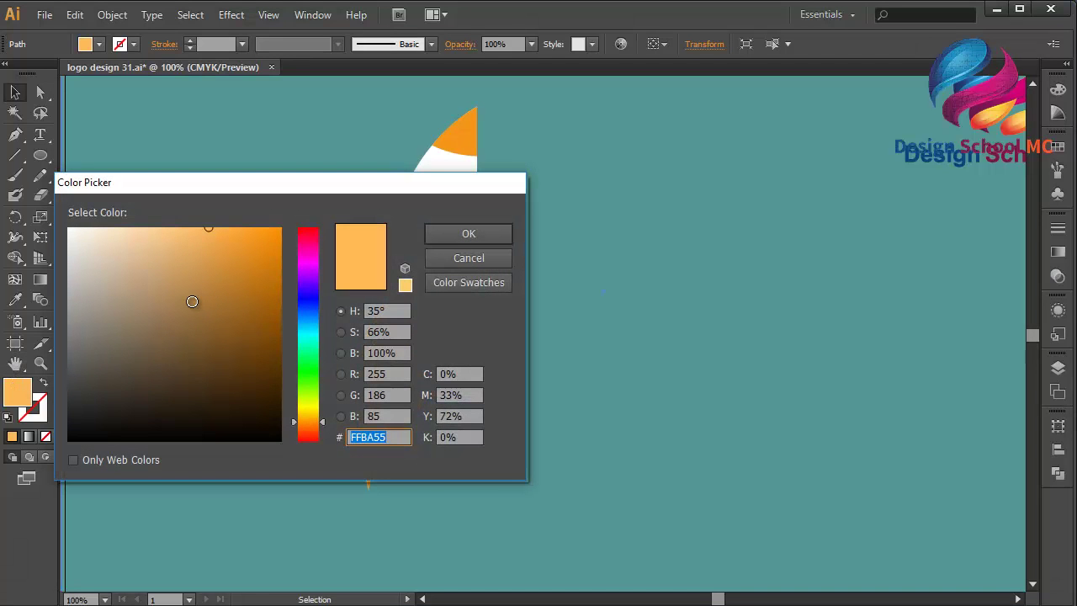
drag(306, 337, 305, 321)
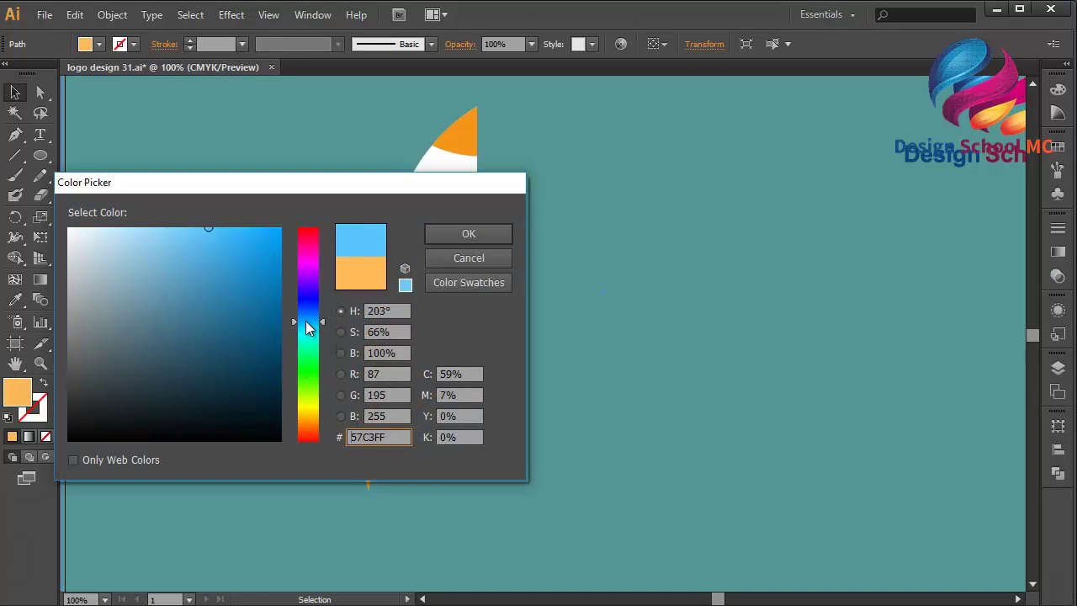
drag(223, 228, 228, 227)
click(469, 236)
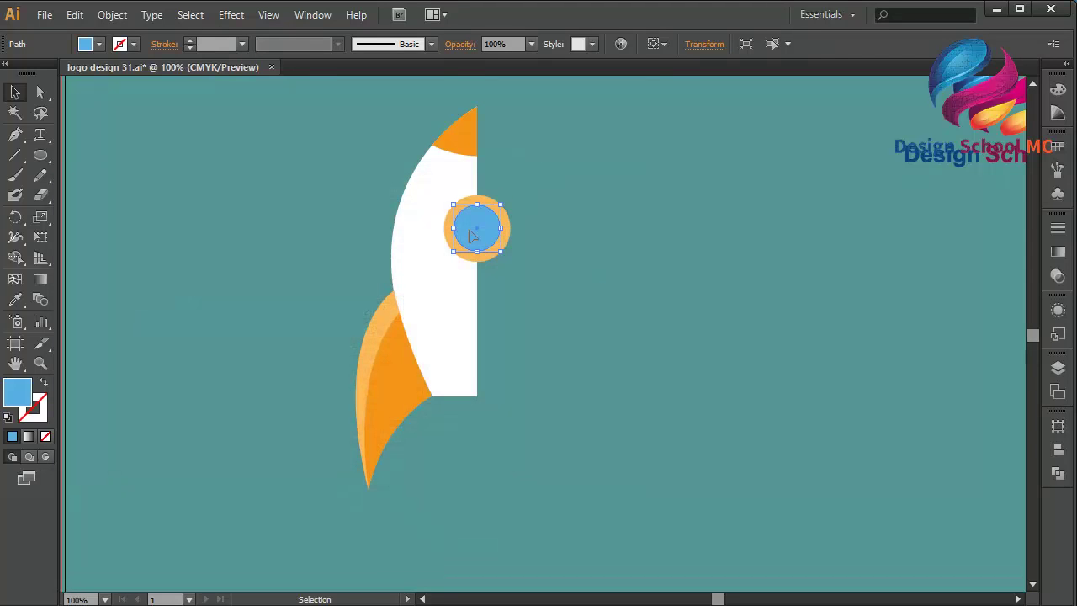
Copy the inner circle's hex colour code 3EB6FF and deselect the circle.
double_click(17, 390)
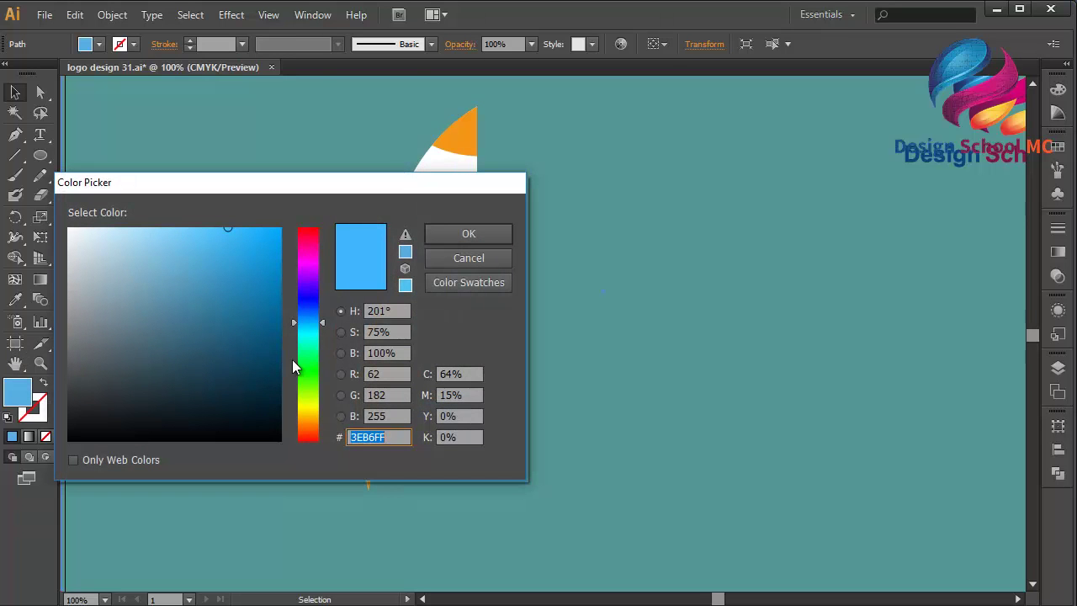
right_click(395, 442)
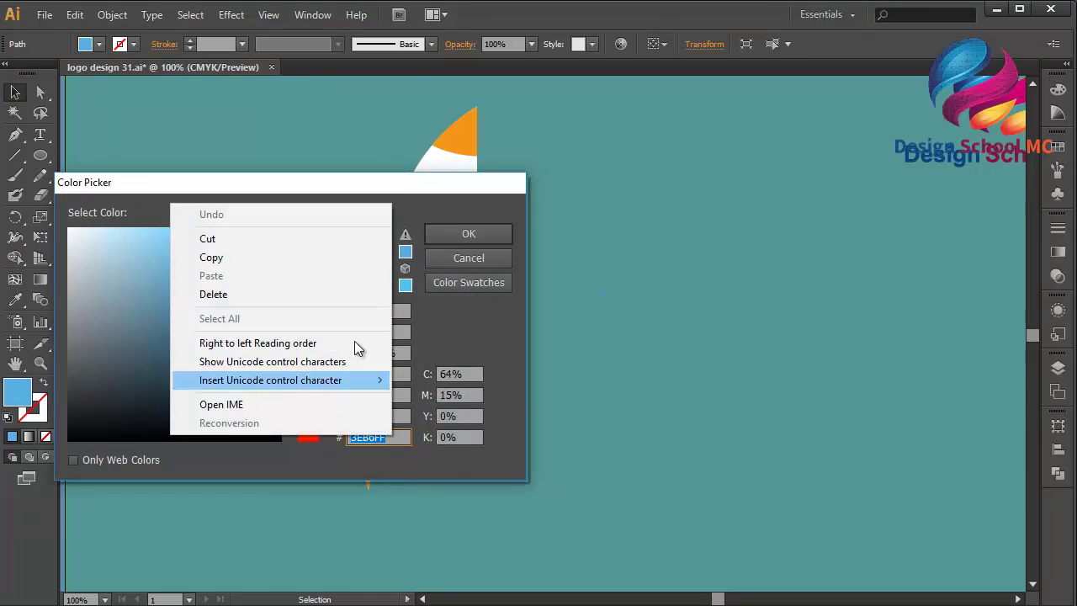
click(311, 261)
click(484, 244)
click(554, 265)
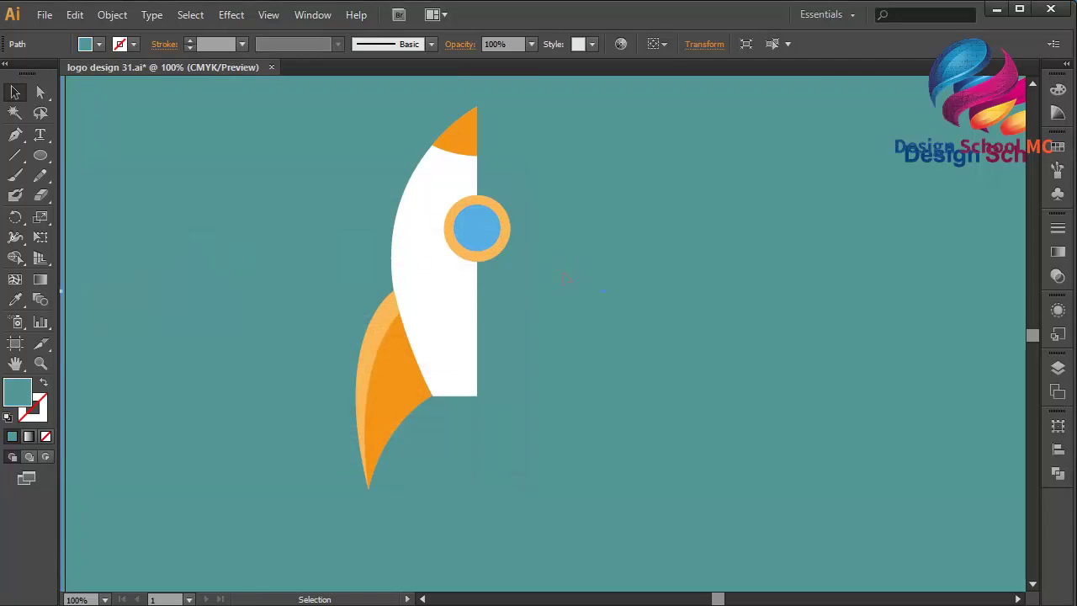
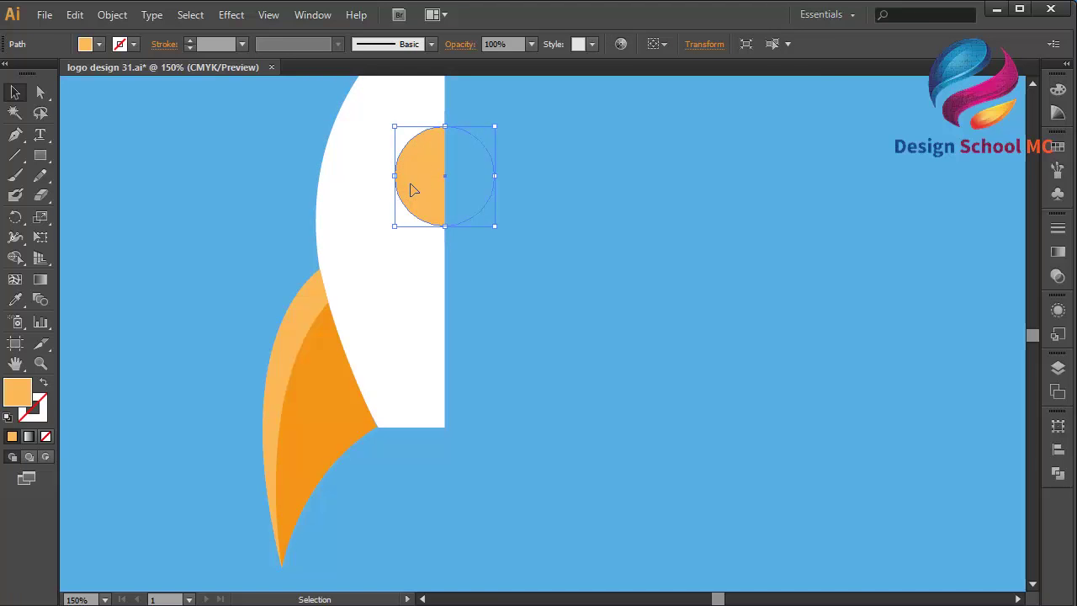
Duplicate the light orange window circle in front and cut off the copy's right half with the covering rectangle using Minus Front.
click(76, 17)
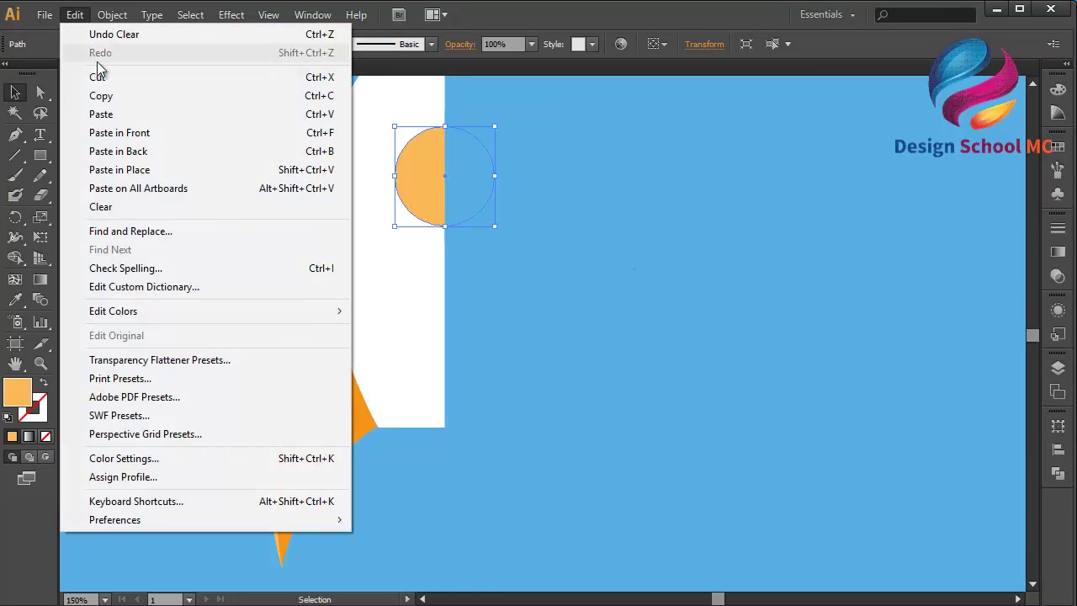
click(118, 98)
click(80, 19)
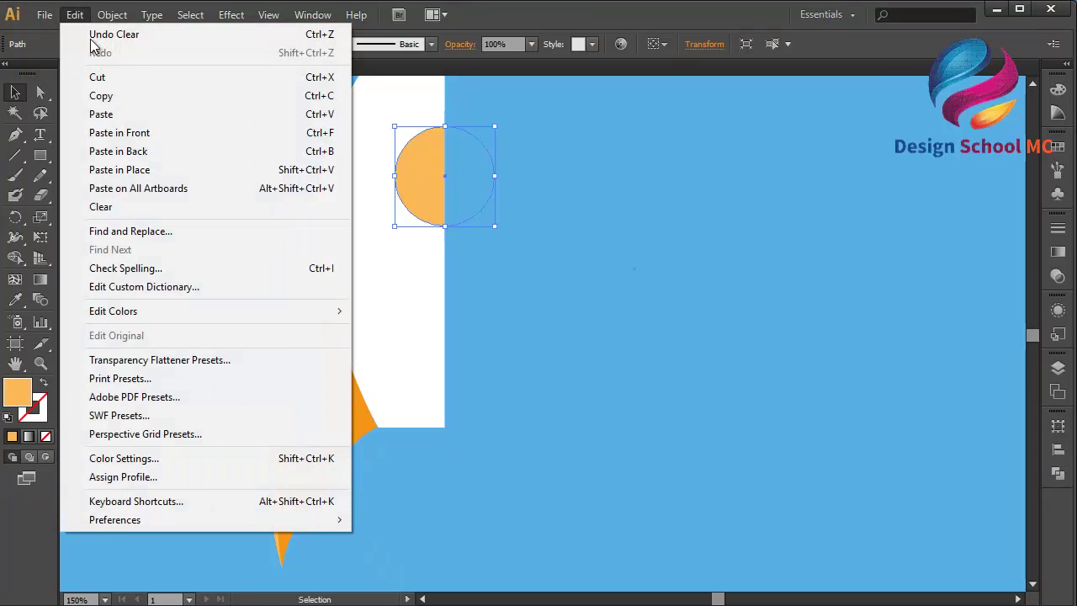
click(145, 132)
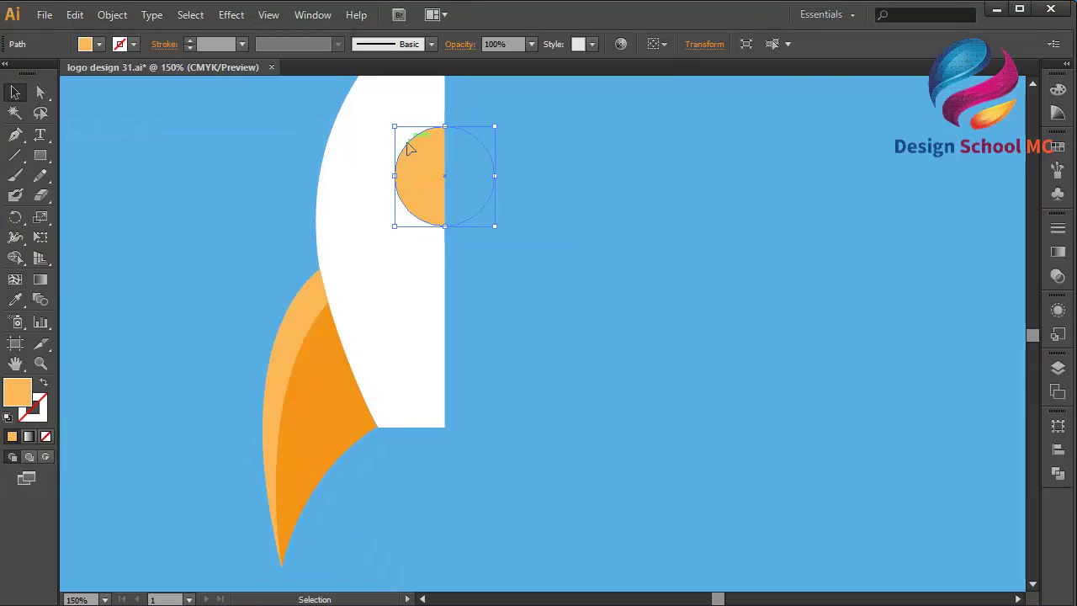
shift+click(471, 186)
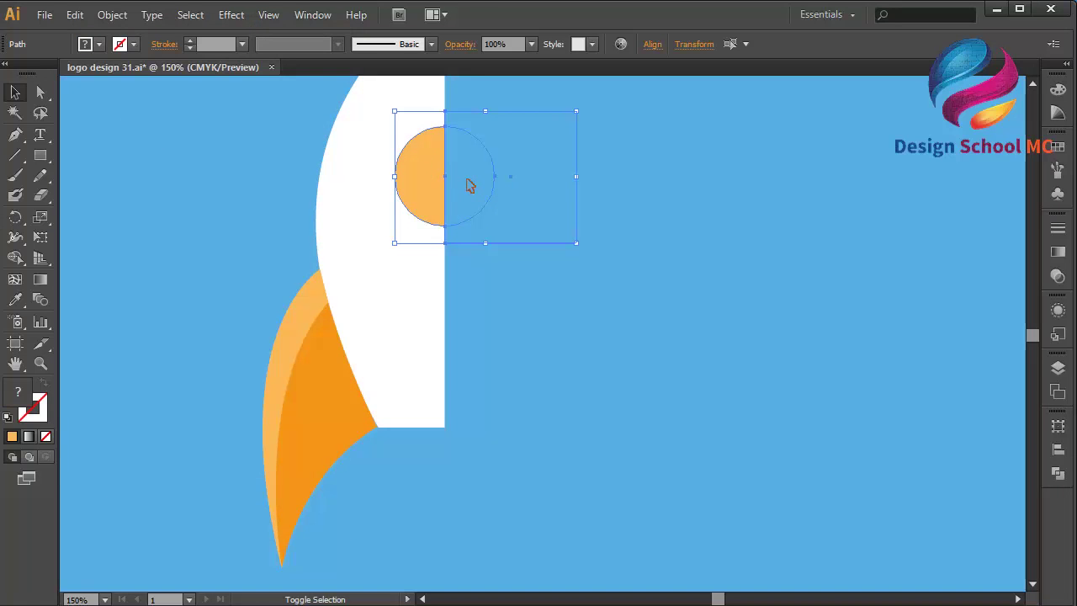
click(1060, 473)
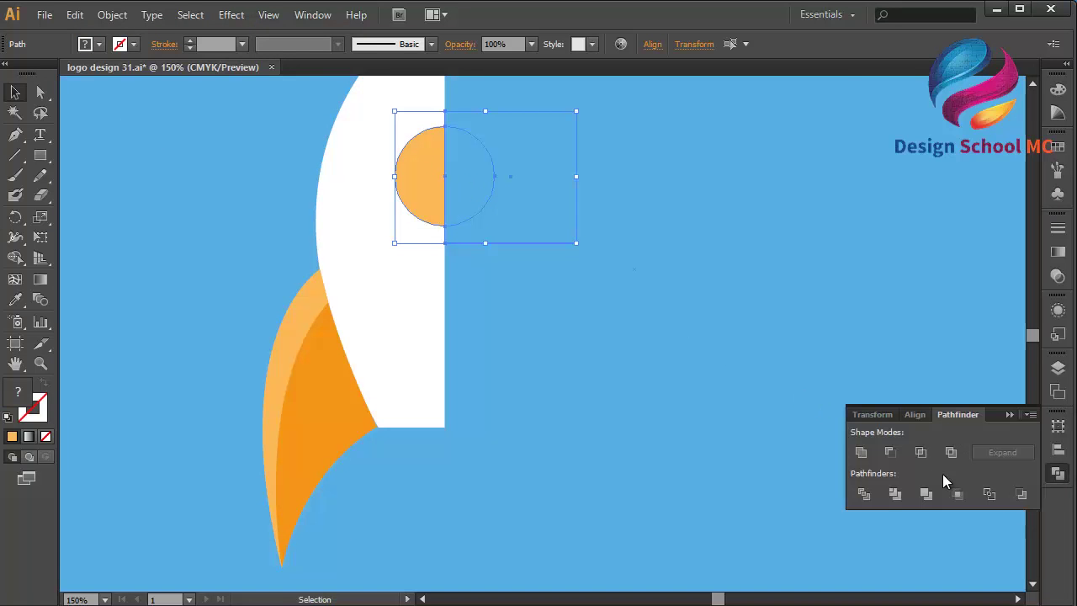
click(890, 452)
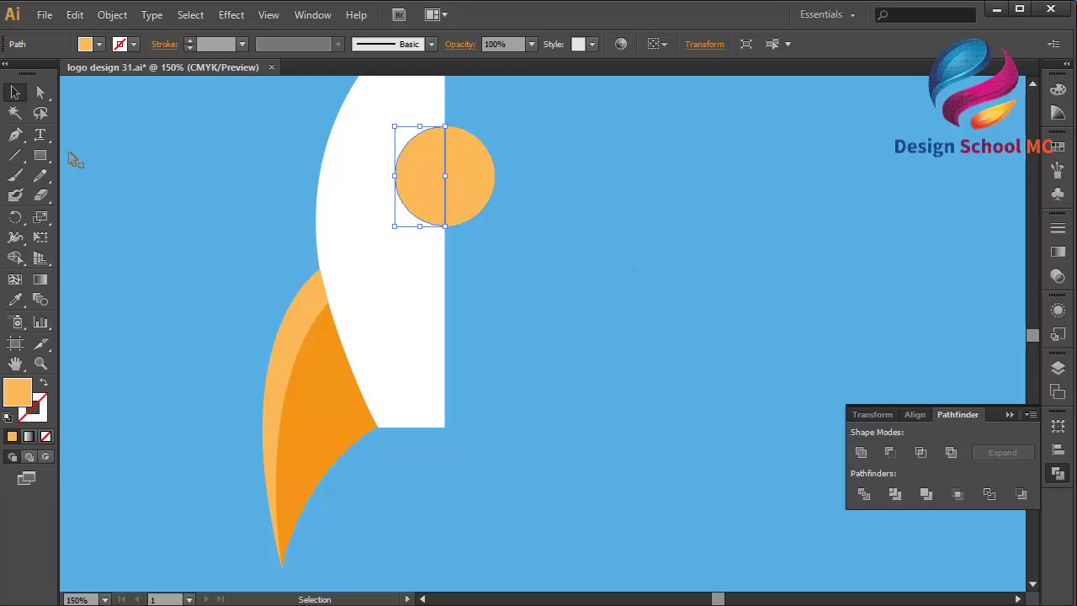
Draw a smaller light orange circle with the Ellipse tool and centre it inside the window circle.
drag(40, 155, 114, 200)
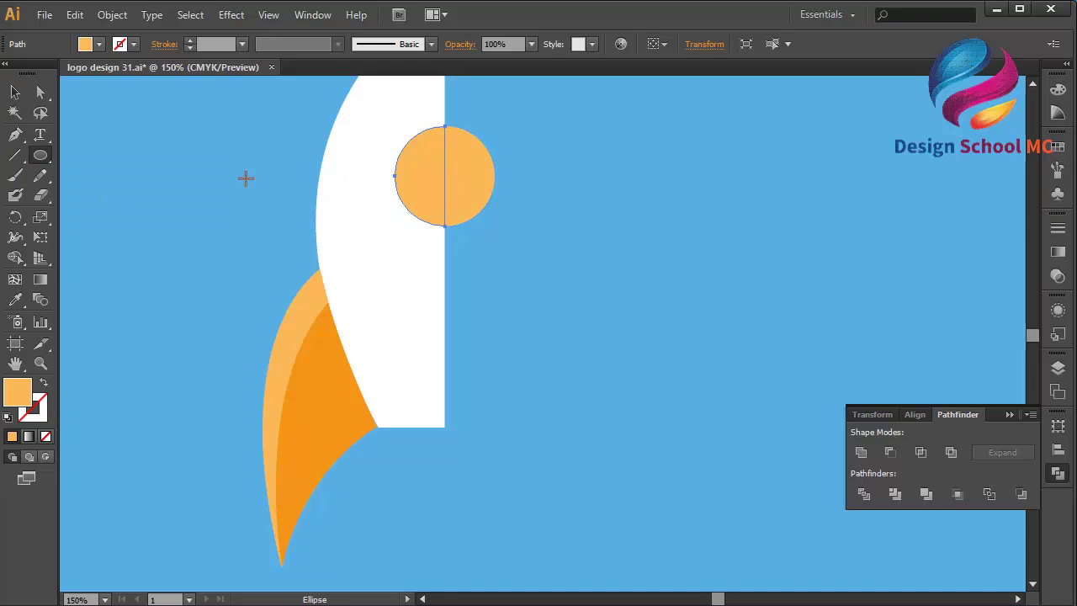
drag(359, 223, 396, 259)
click(14, 90)
drag(367, 215, 461, 176)
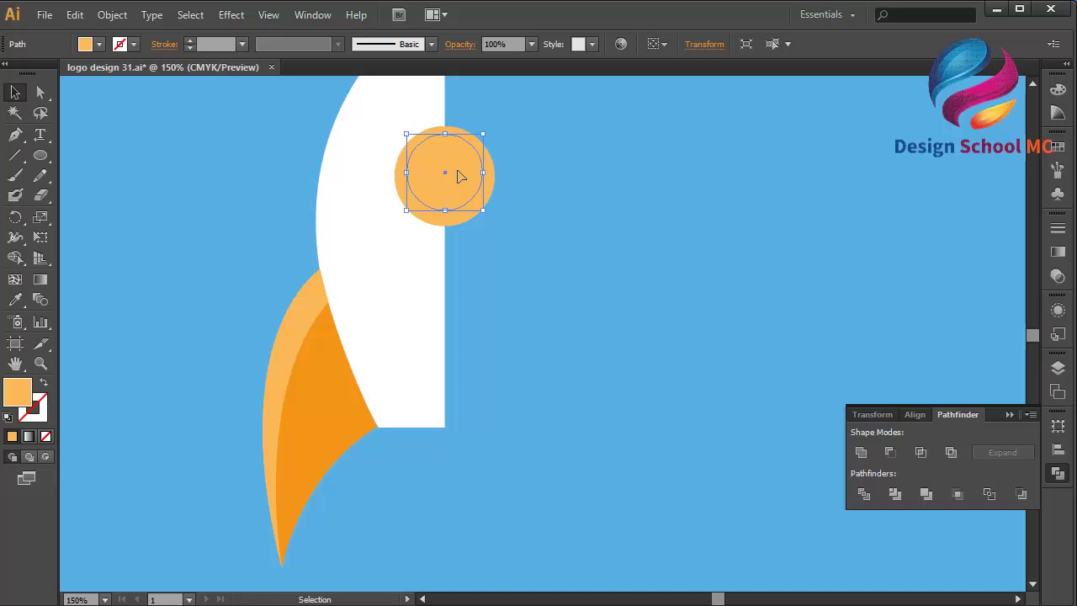
key(Down)
key(Down)
key(Down)
key(Down)
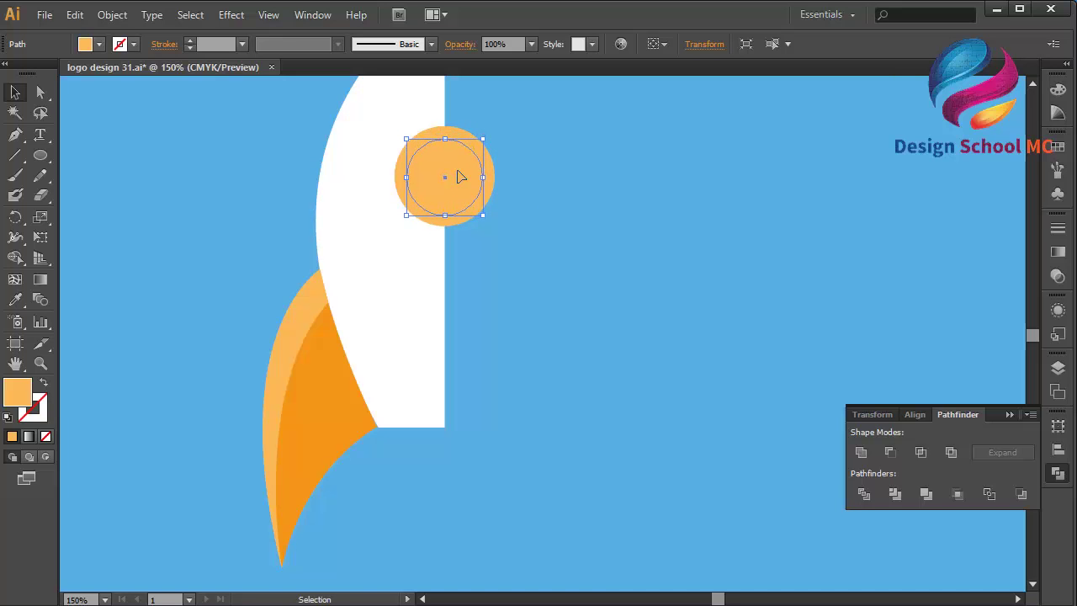
key(Up)
key(Up)
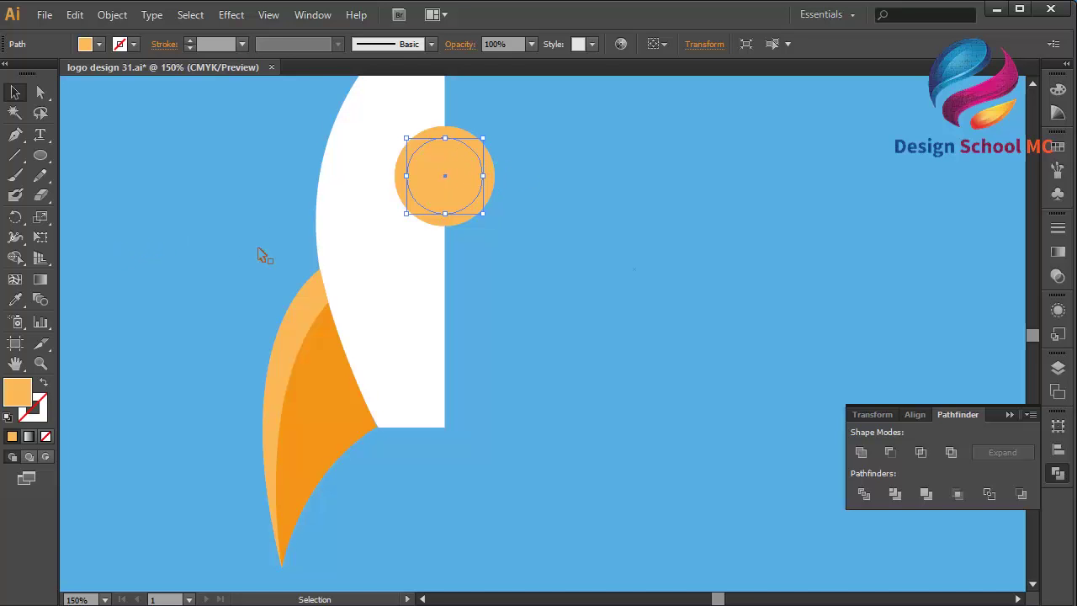
double_click(19, 395)
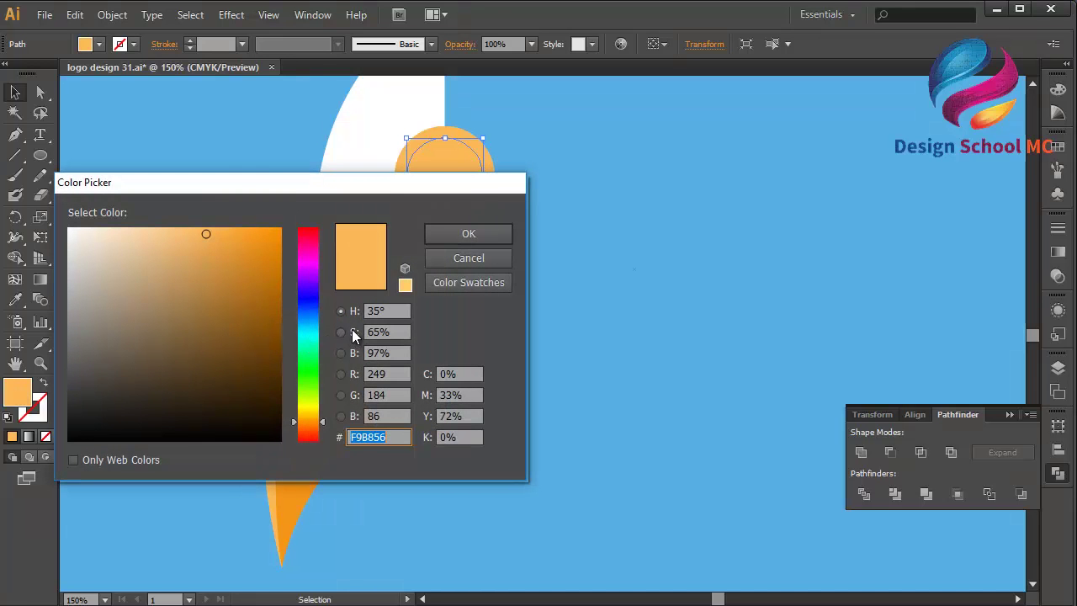
right_click(389, 440)
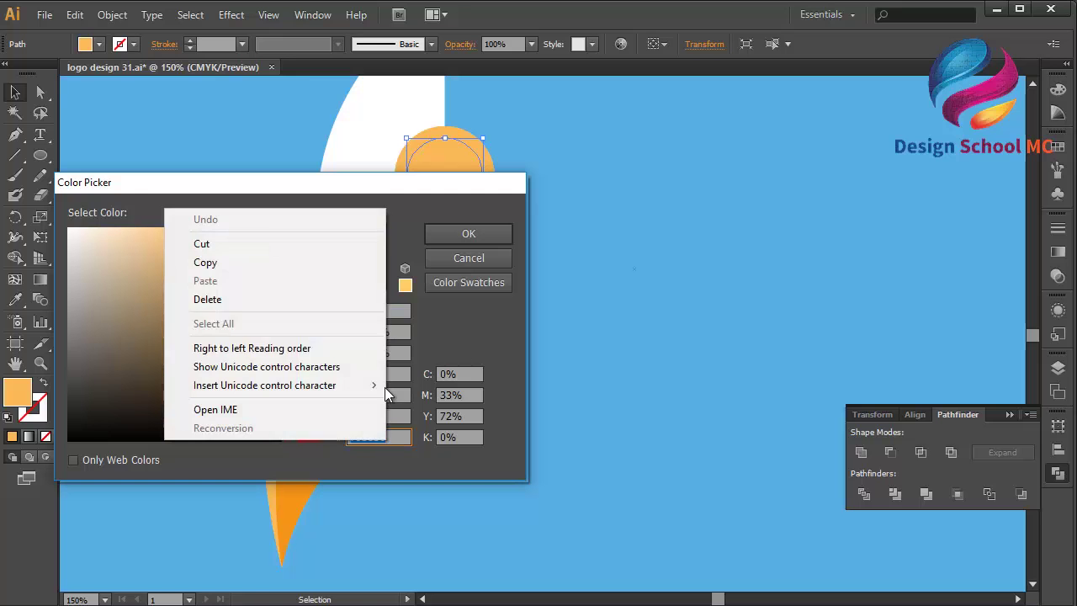
click(438, 257)
Copy the blue background's hex colour code 57AEE2.
click(637, 278)
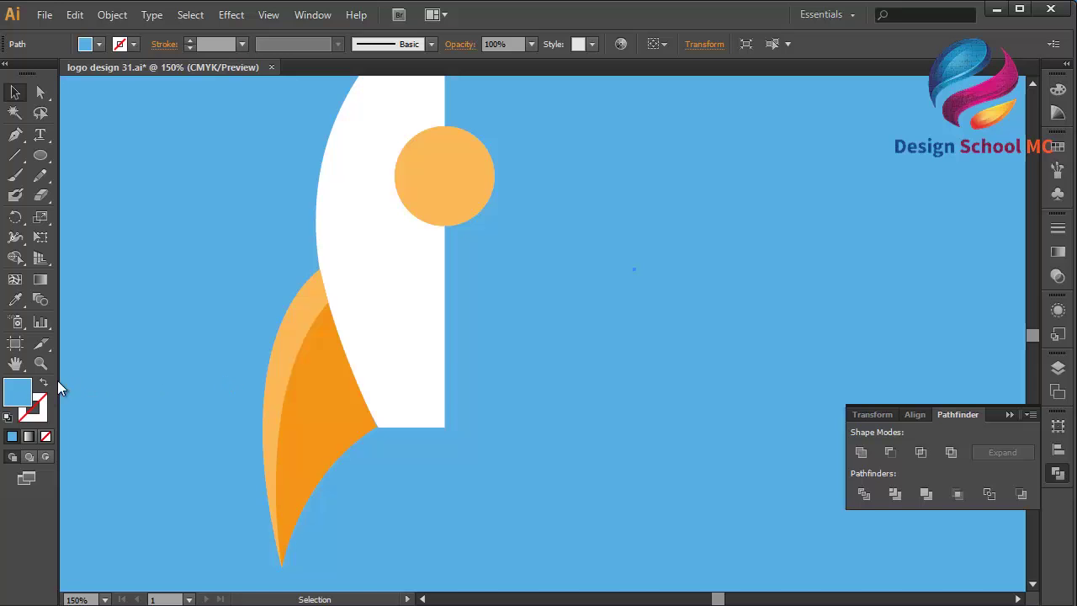
double_click(13, 396)
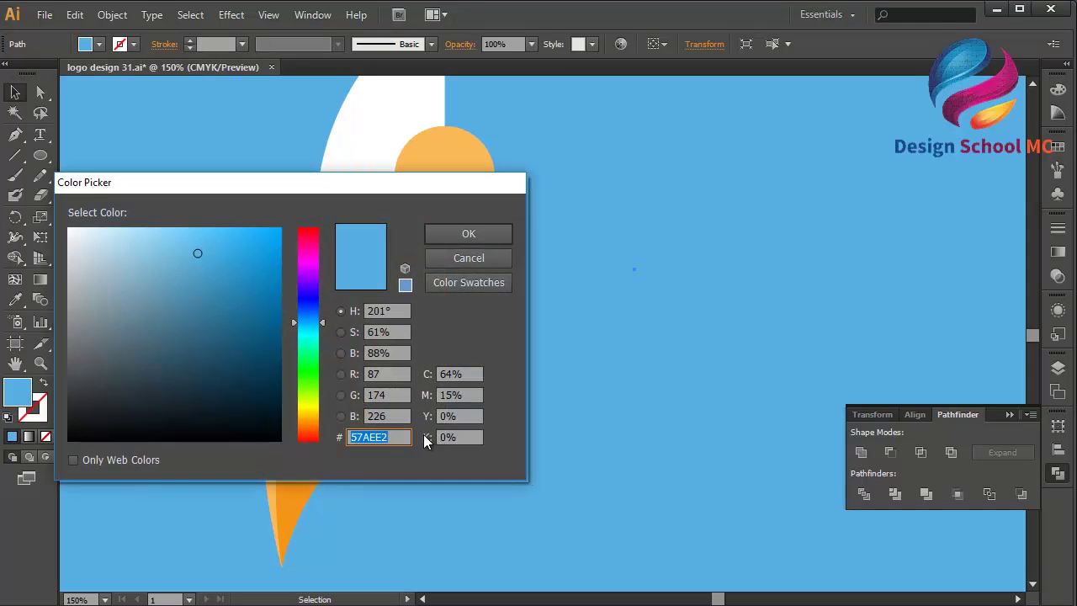
right_click(397, 436)
click(322, 263)
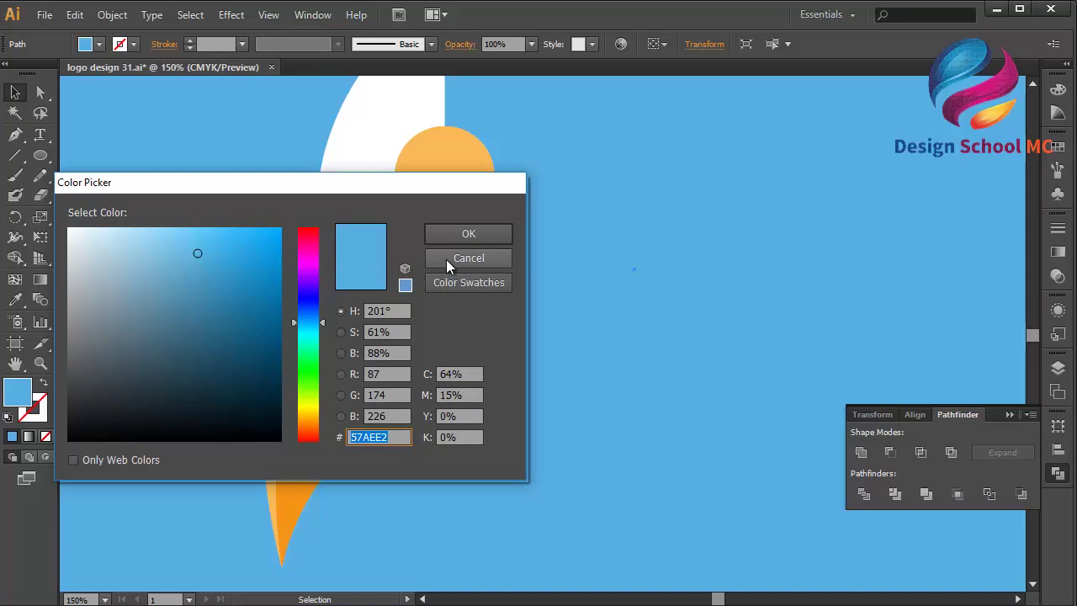
click(446, 259)
Set the inner window circle's fill to the background blue 57AEE2.
click(452, 185)
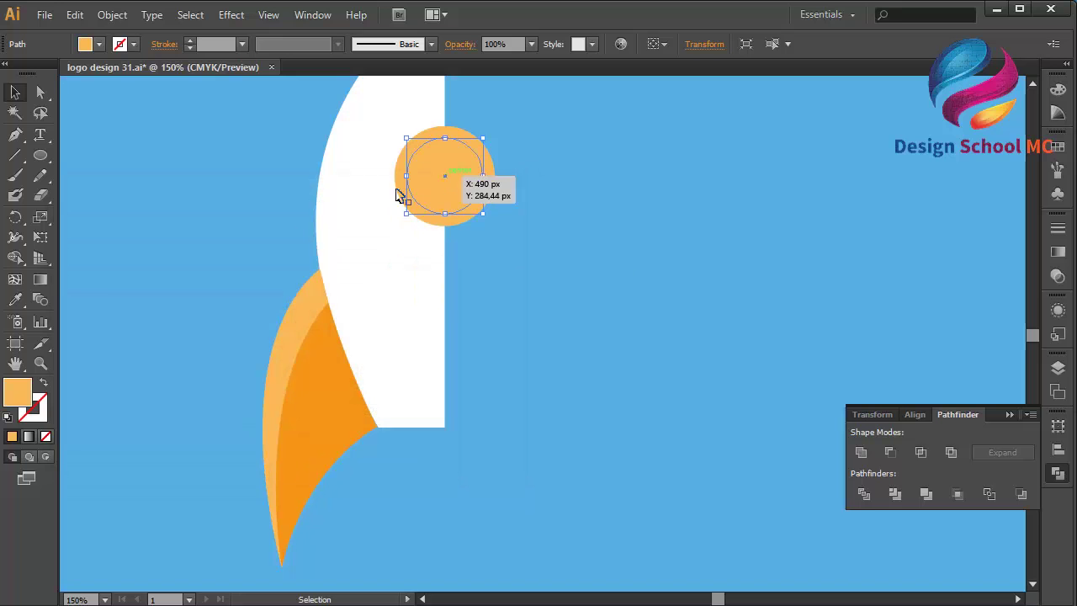
double_click(19, 401)
right_click(386, 438)
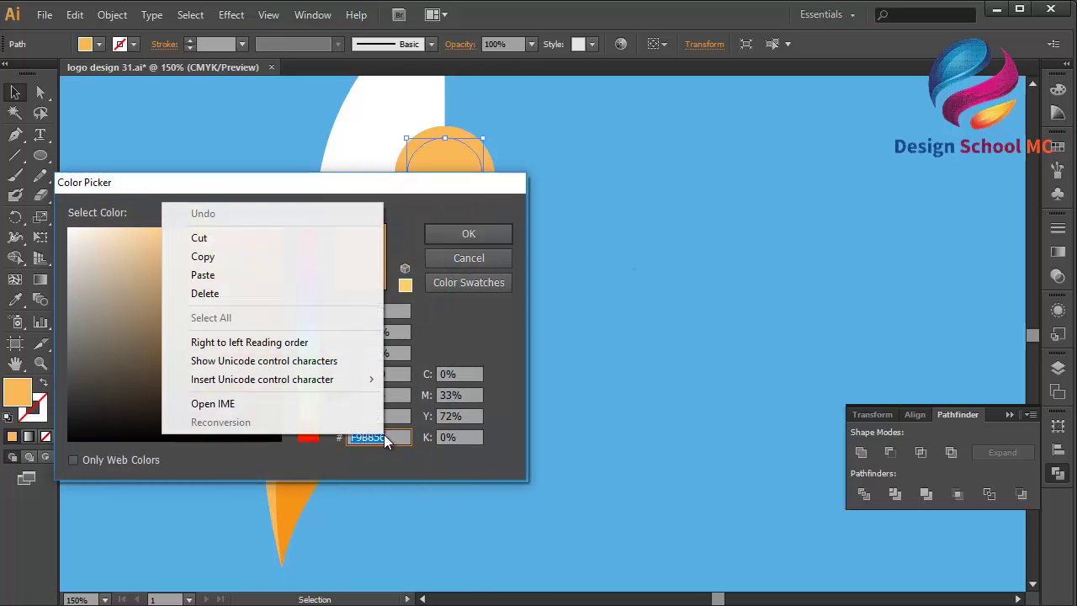
click(285, 275)
click(468, 235)
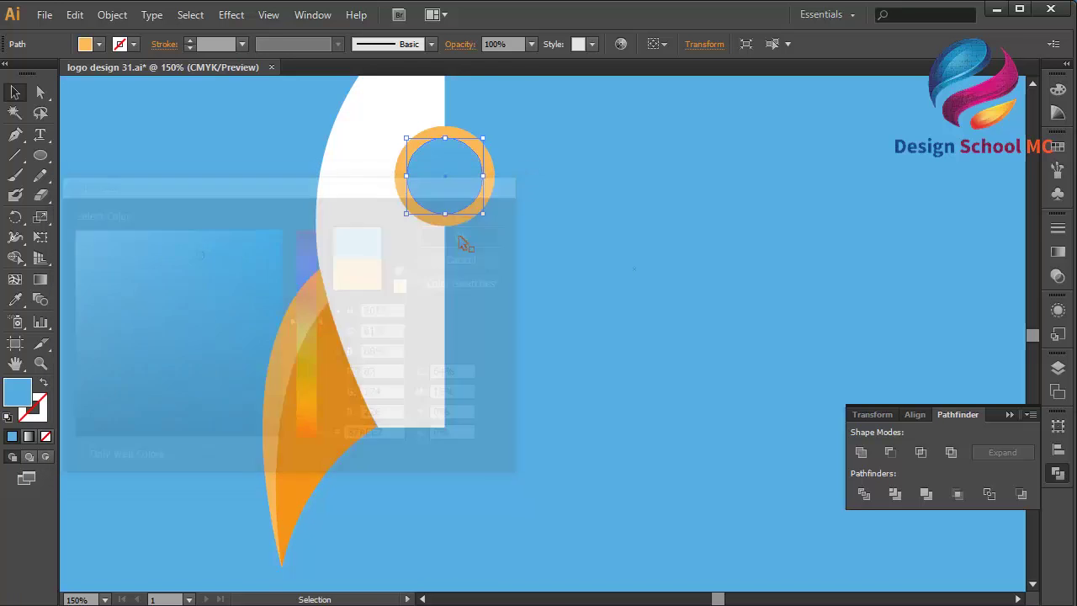
Copy the hex colour code F39519 from the orange nose cone at the rocket's tip.
scroll(408, 200, up, 8)
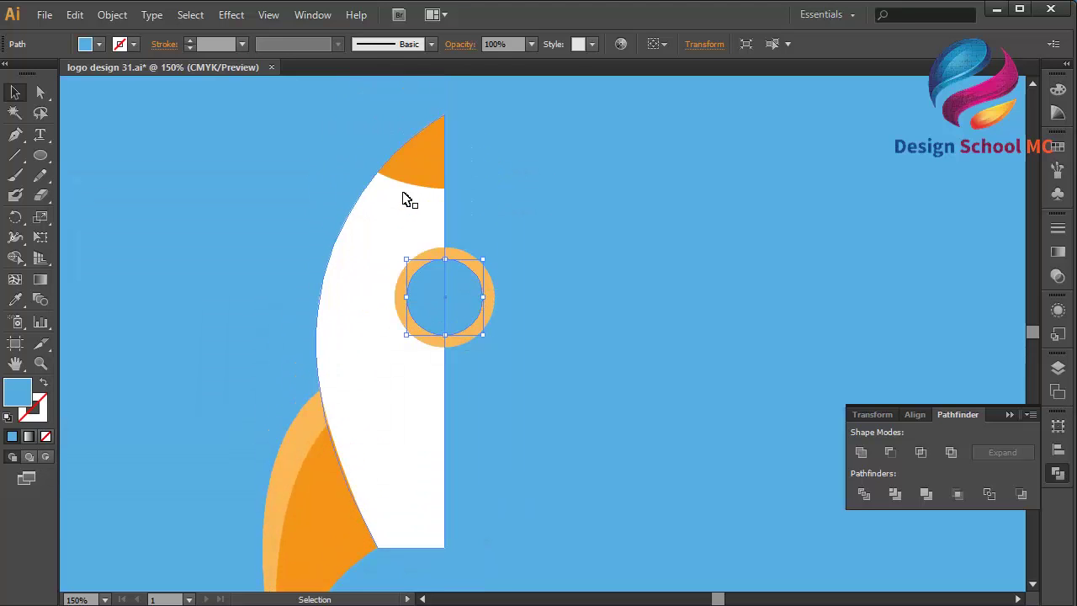
scroll(425, 271, down, 4)
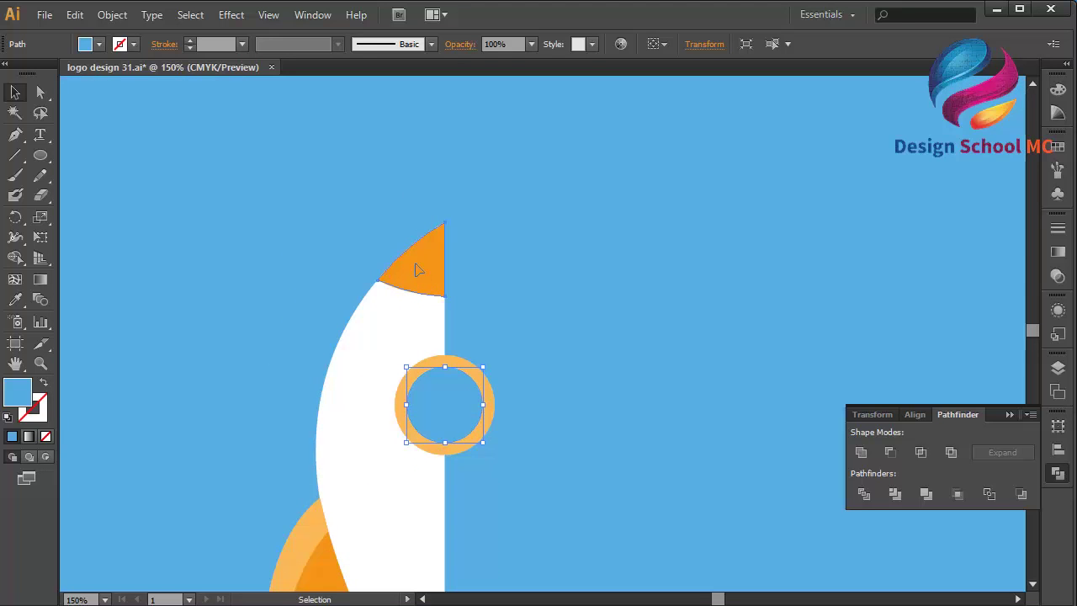
click(420, 270)
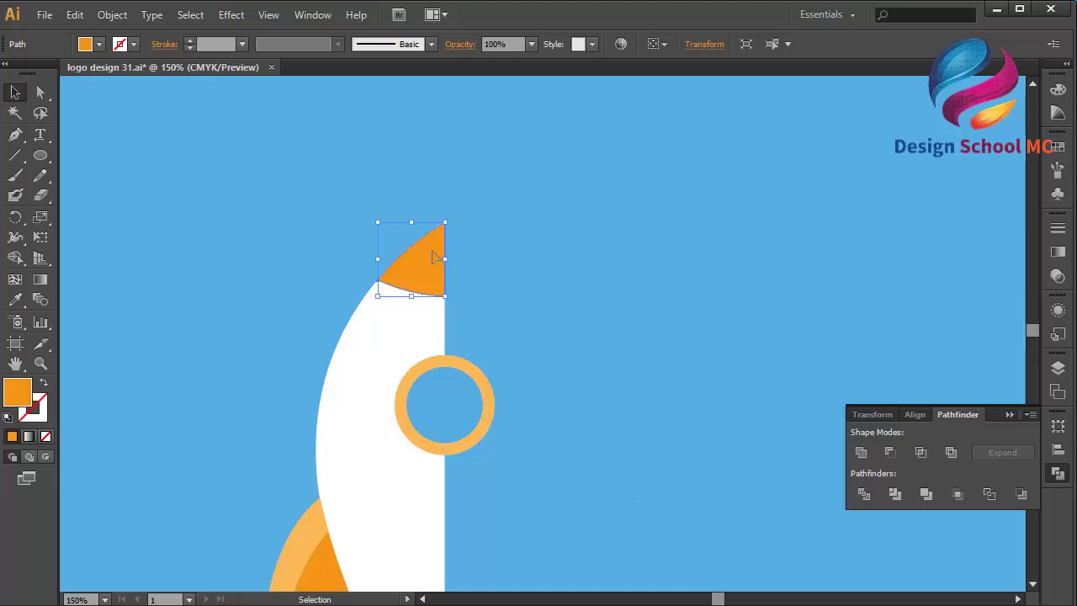
double_click(21, 394)
right_click(394, 438)
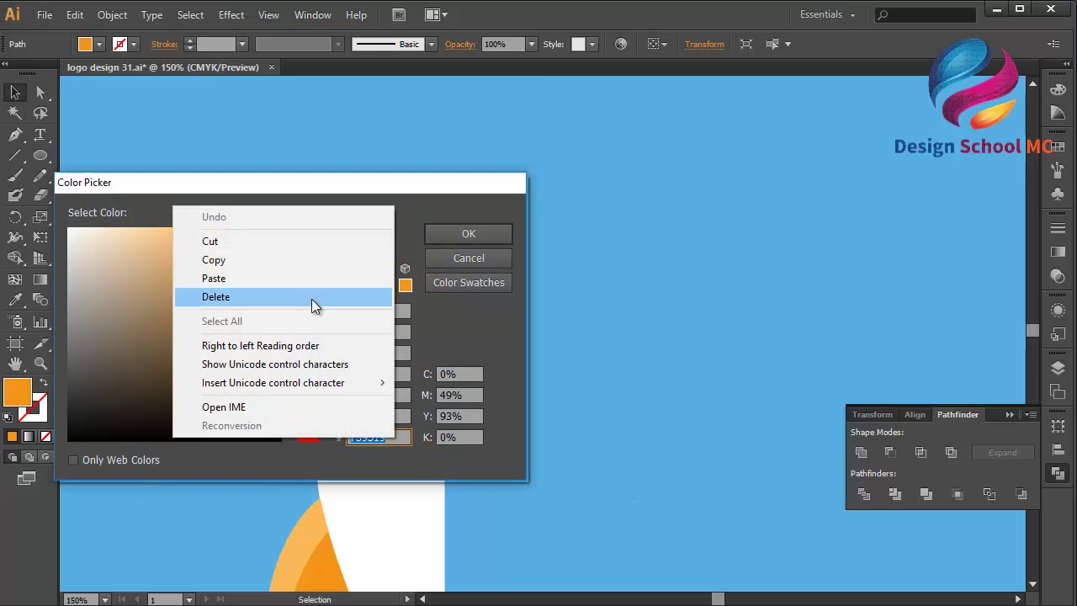
click(290, 268)
click(455, 257)
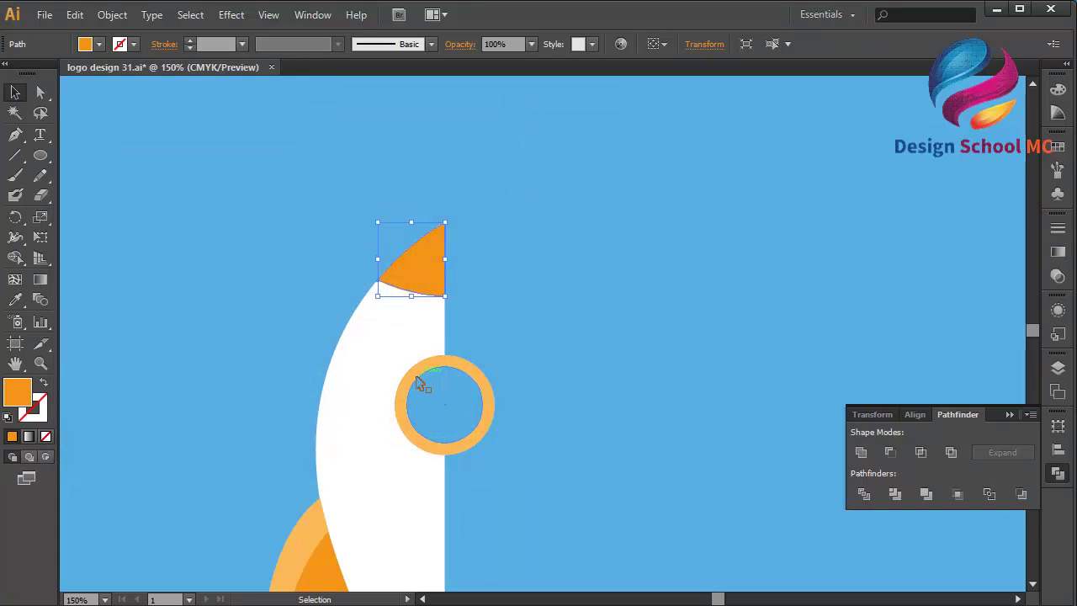
Set the fill of the window ring's left half to the nose cone's orange F39519.
click(413, 381)
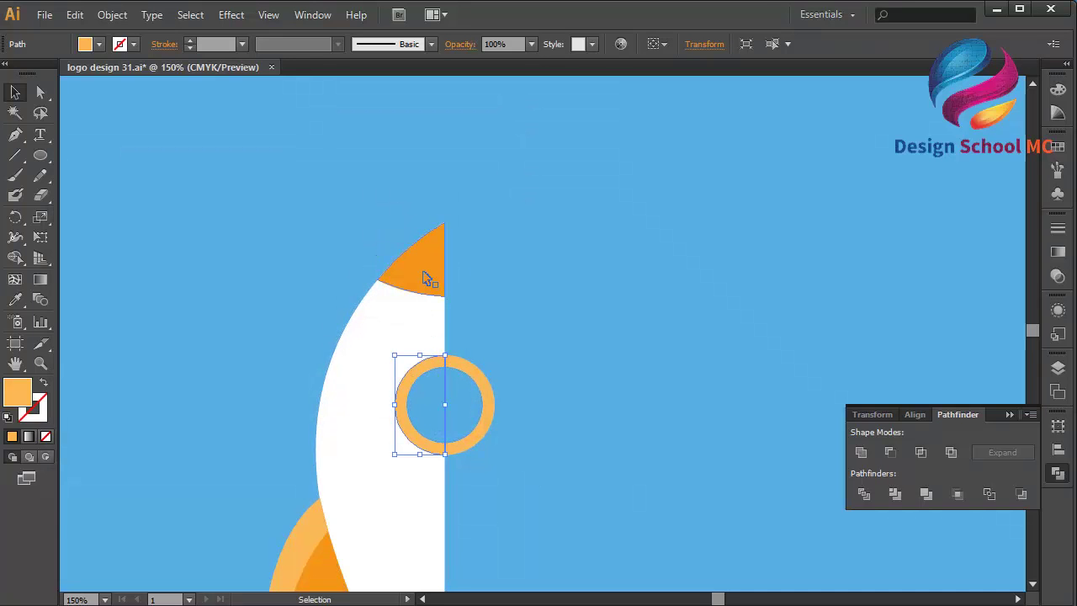
double_click(16, 397)
right_click(378, 437)
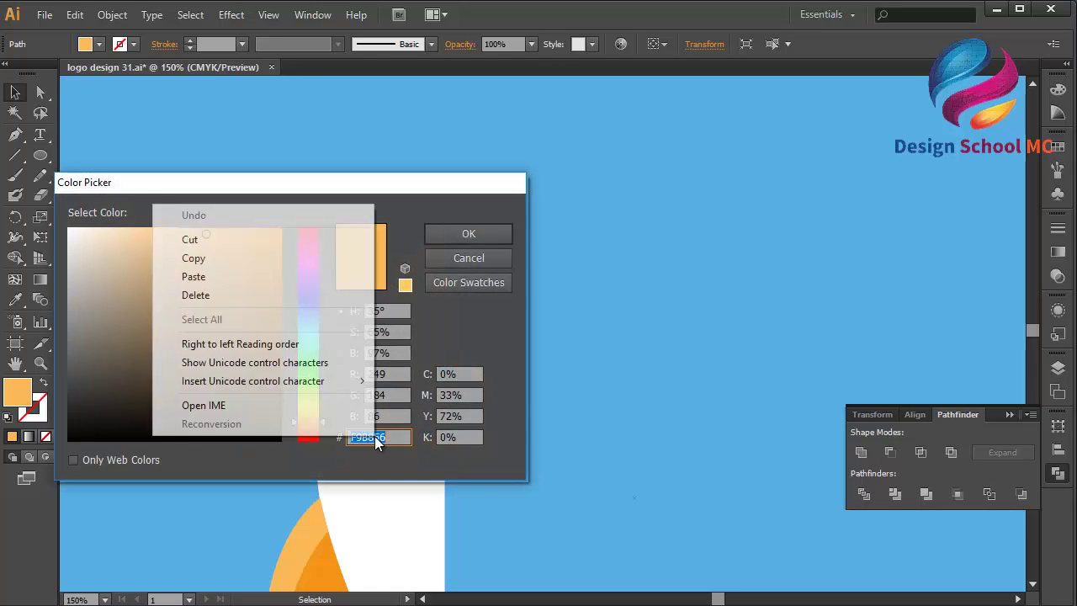
click(308, 281)
click(468, 234)
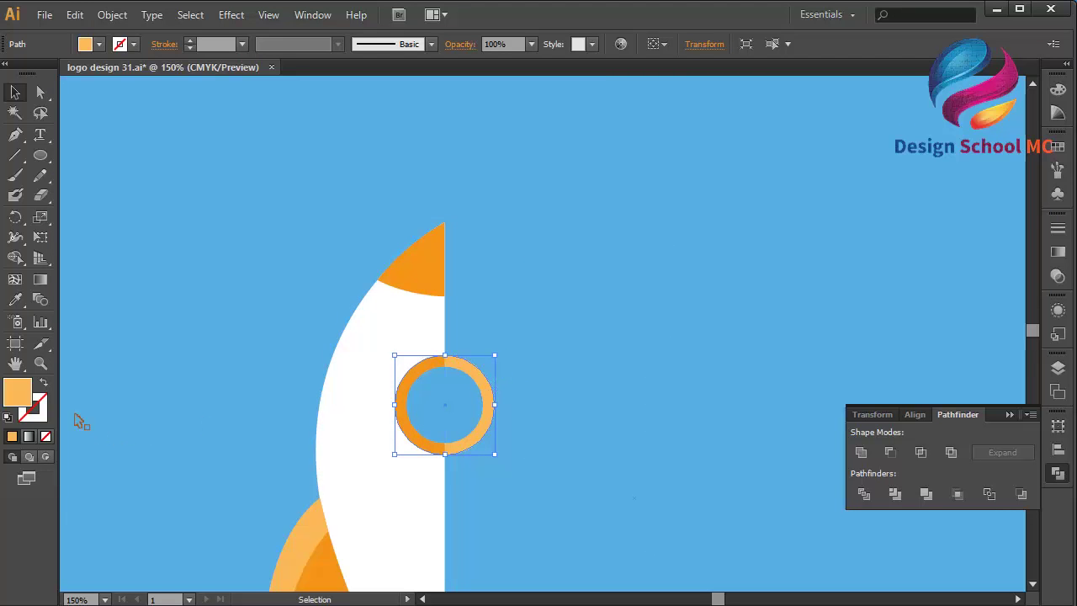
Fill the full outer window circle with the darker orange D07D1B, starting from F39519, and deselect it.
double_click(16, 390)
right_click(365, 437)
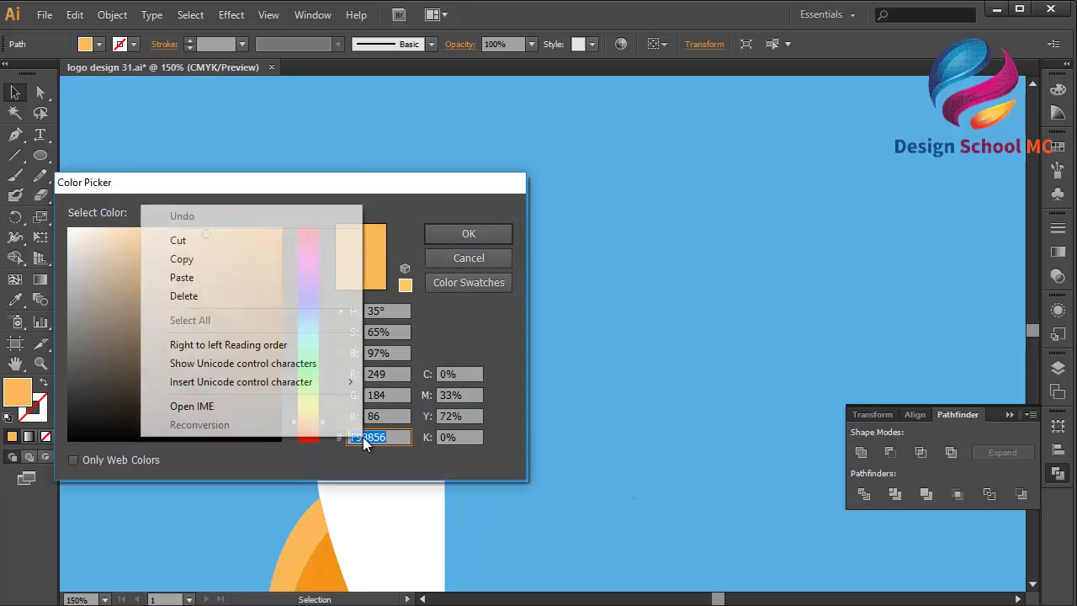
click(279, 278)
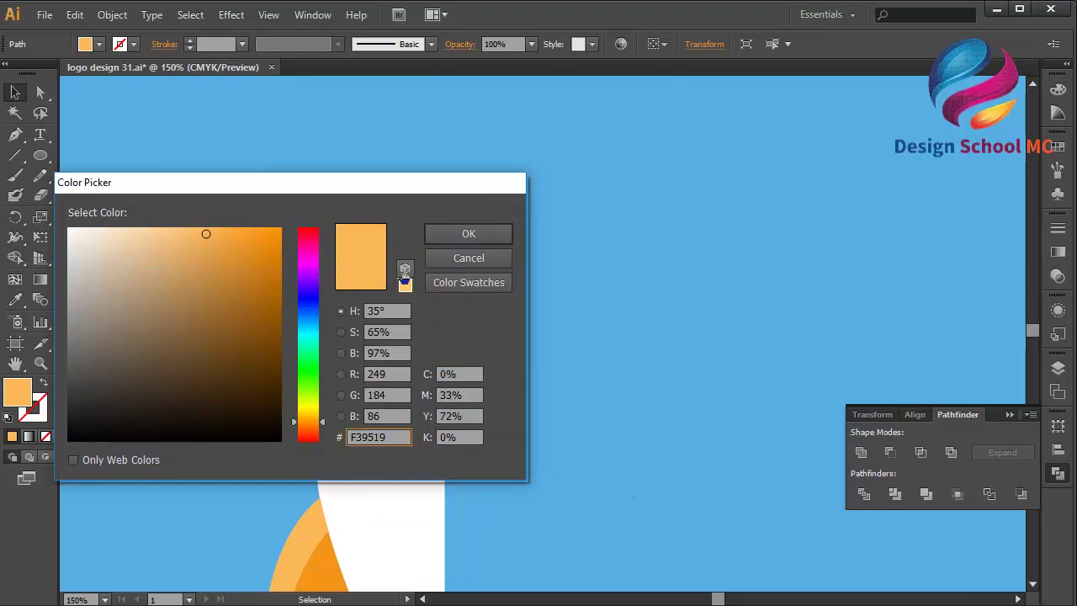
click(391, 330)
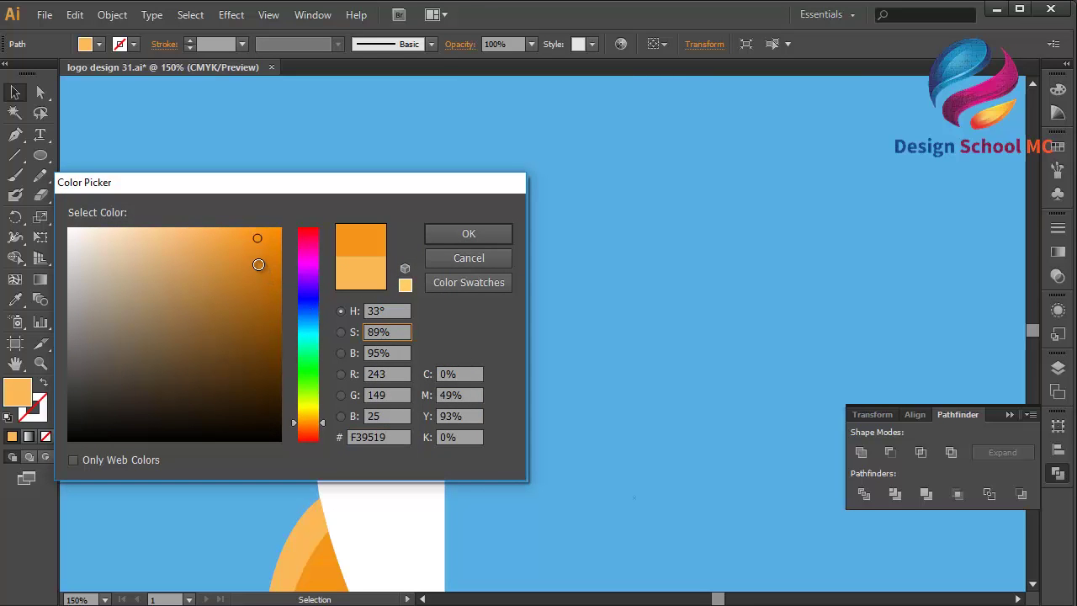
click(258, 264)
click(446, 236)
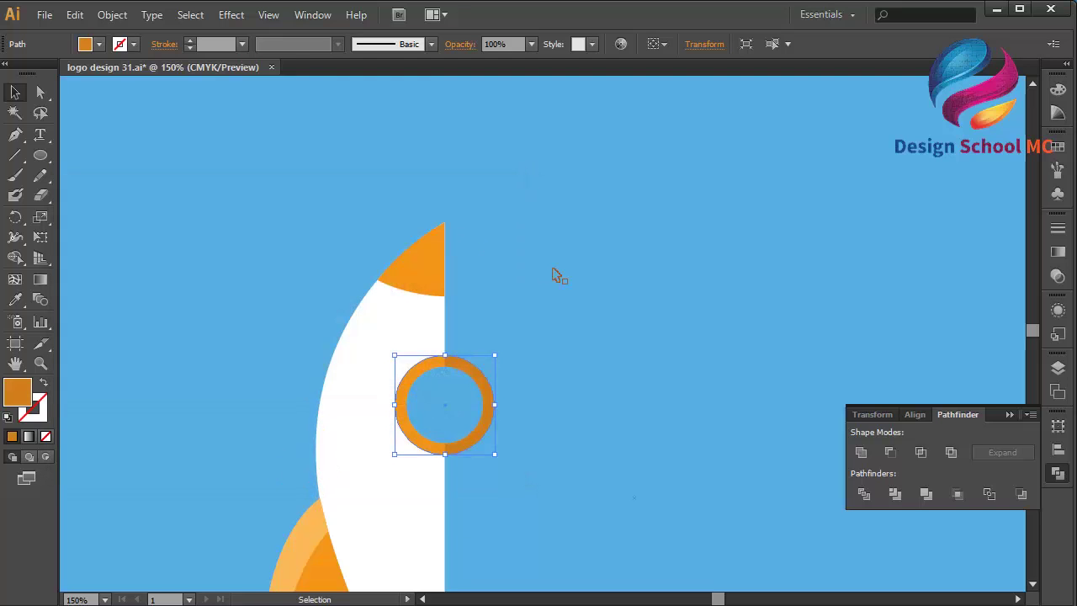
scroll(560, 276, down, 2)
scroll(560, 276, right, 2)
click(387, 262)
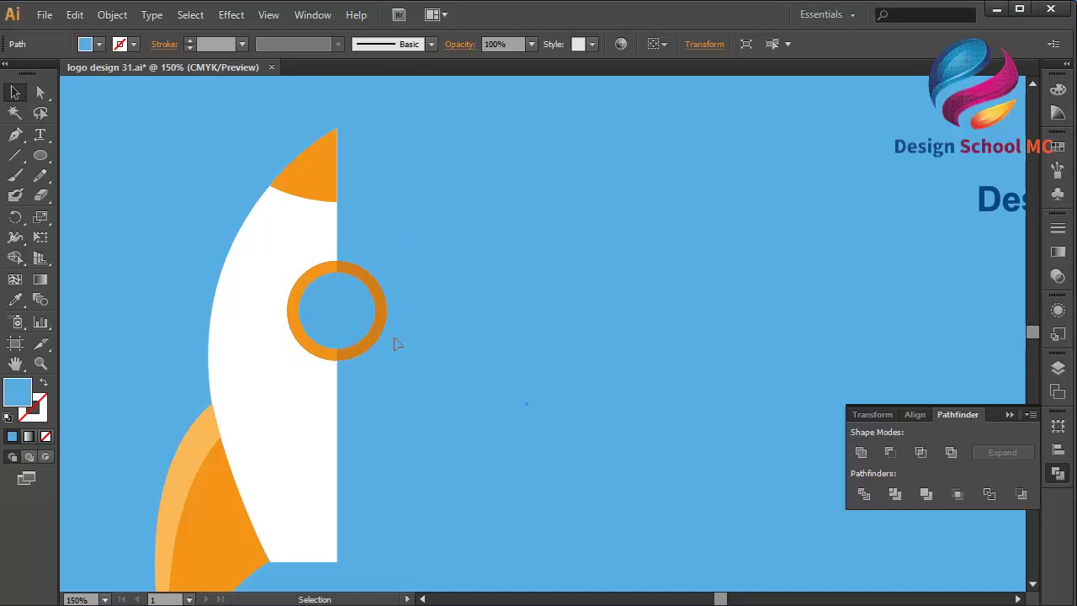
Duplicate the left-half nose cone, white body and both fin shapes together, pasting the copies in front.
click(313, 234)
click(318, 179)
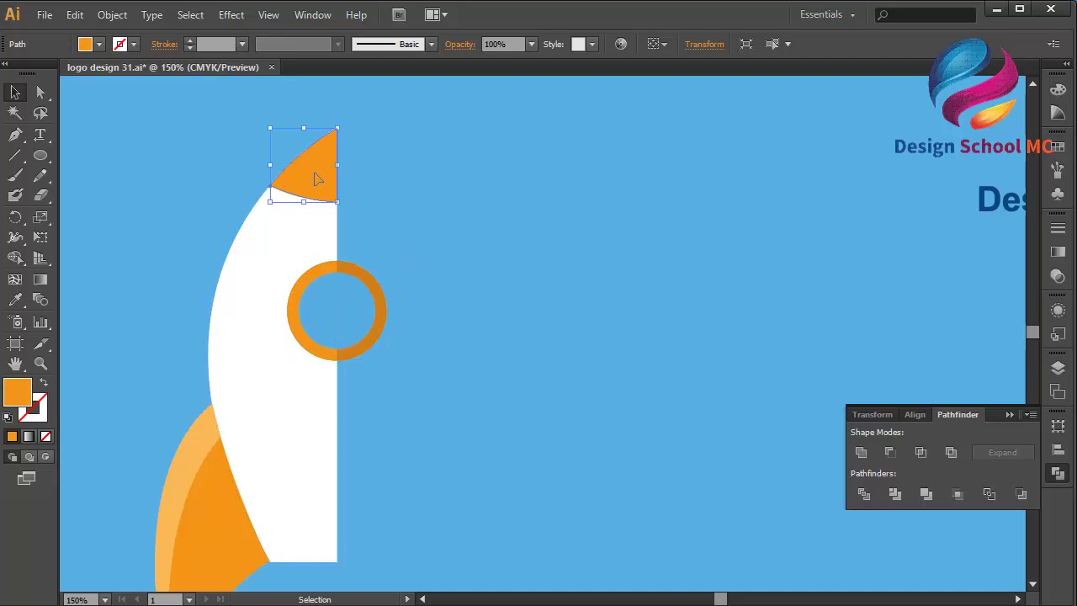
scroll(241, 331, down, 1)
shift+click(243, 322)
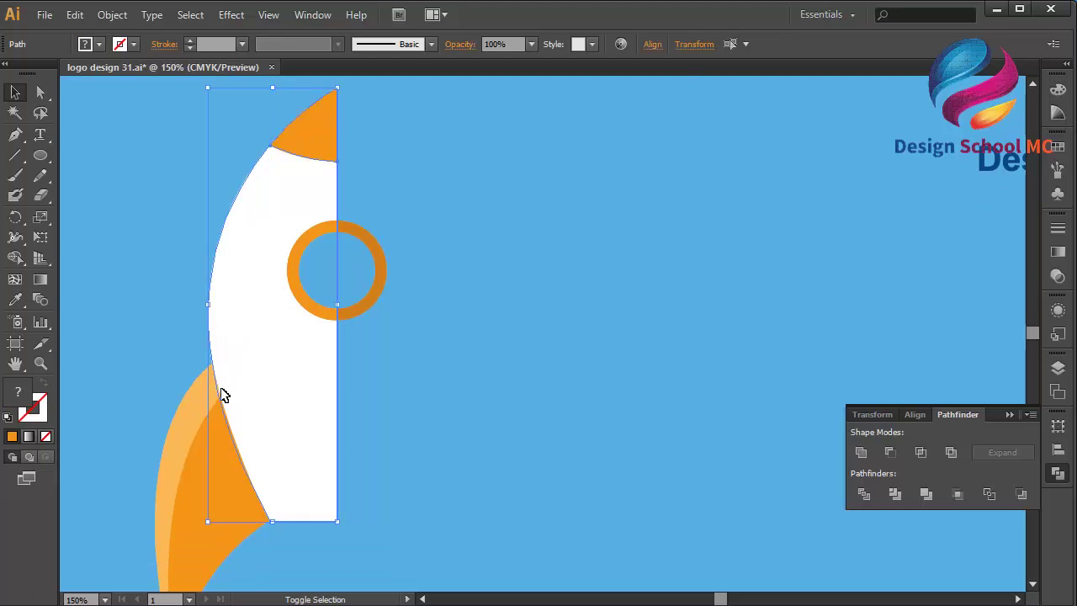
shift+click(194, 418)
shift+click(225, 477)
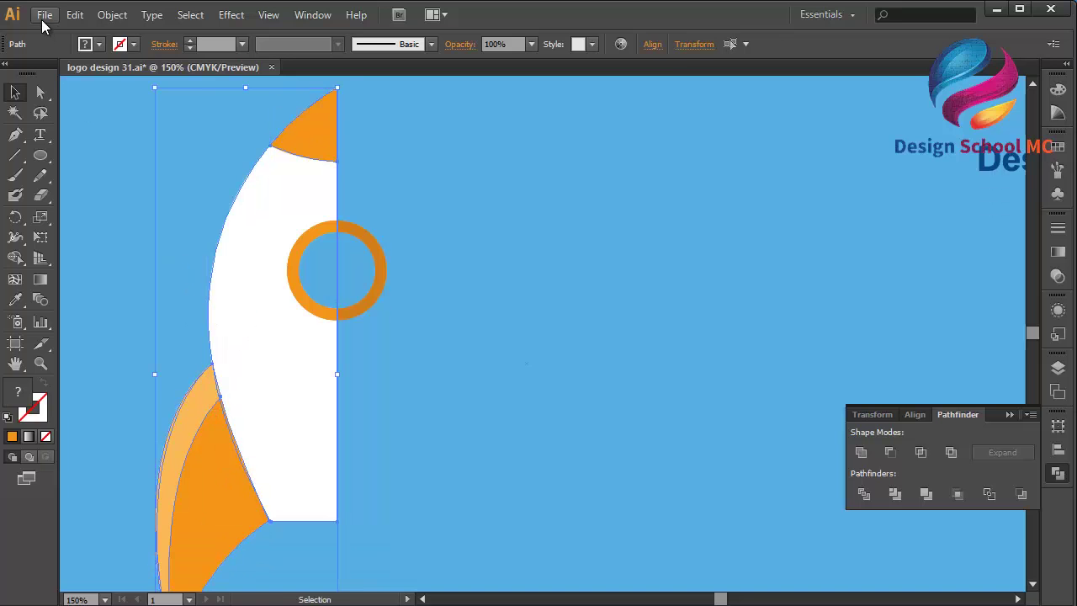
click(74, 14)
click(96, 93)
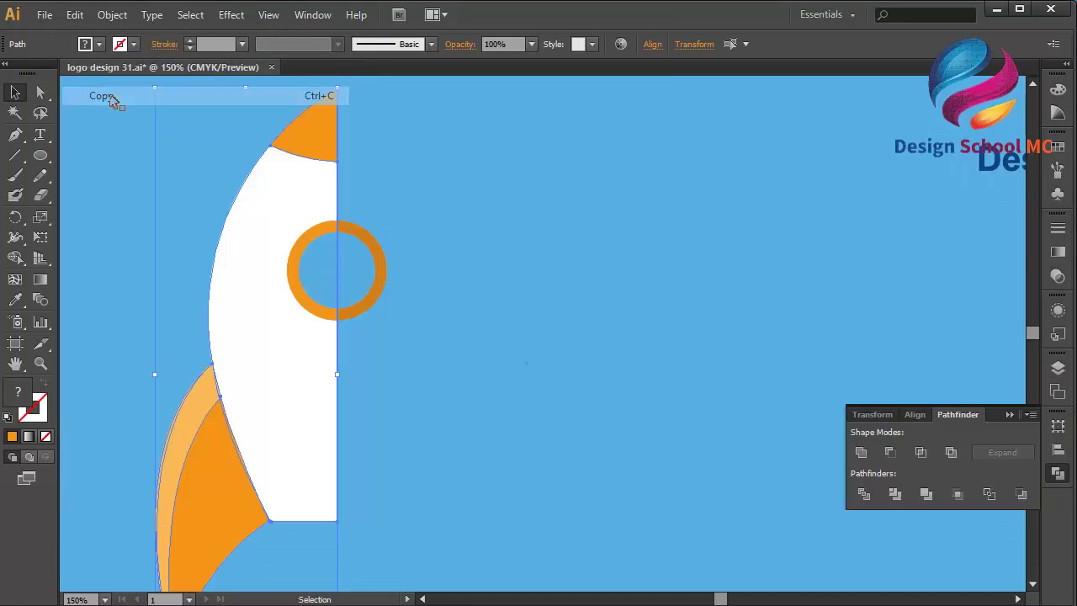
click(75, 15)
click(128, 132)
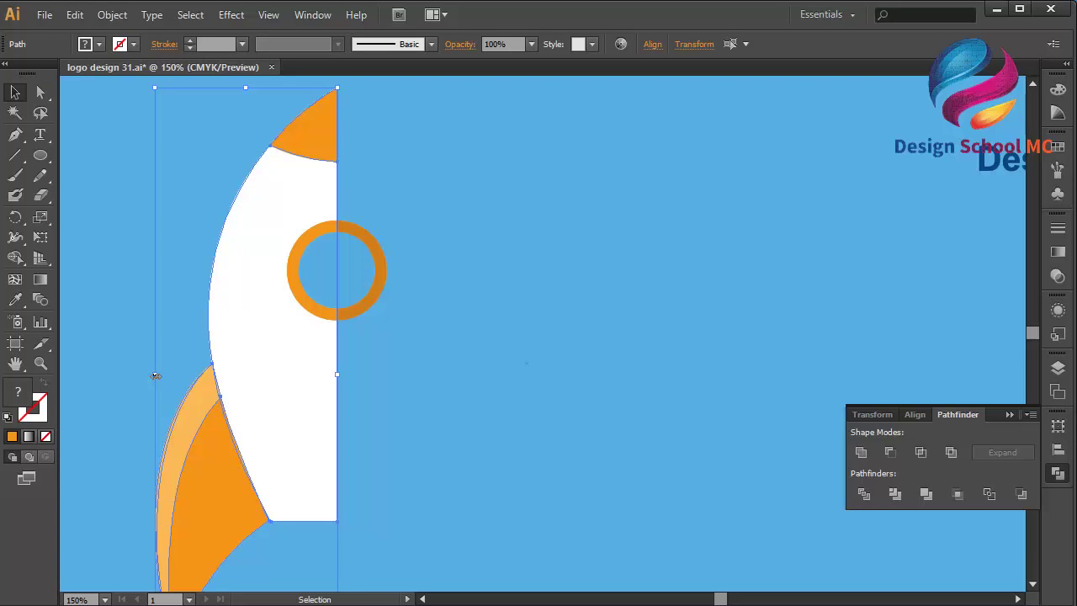
Flip the copied half across the rocket's centre line to form the right half and deselect it.
drag(156, 375, 522, 375)
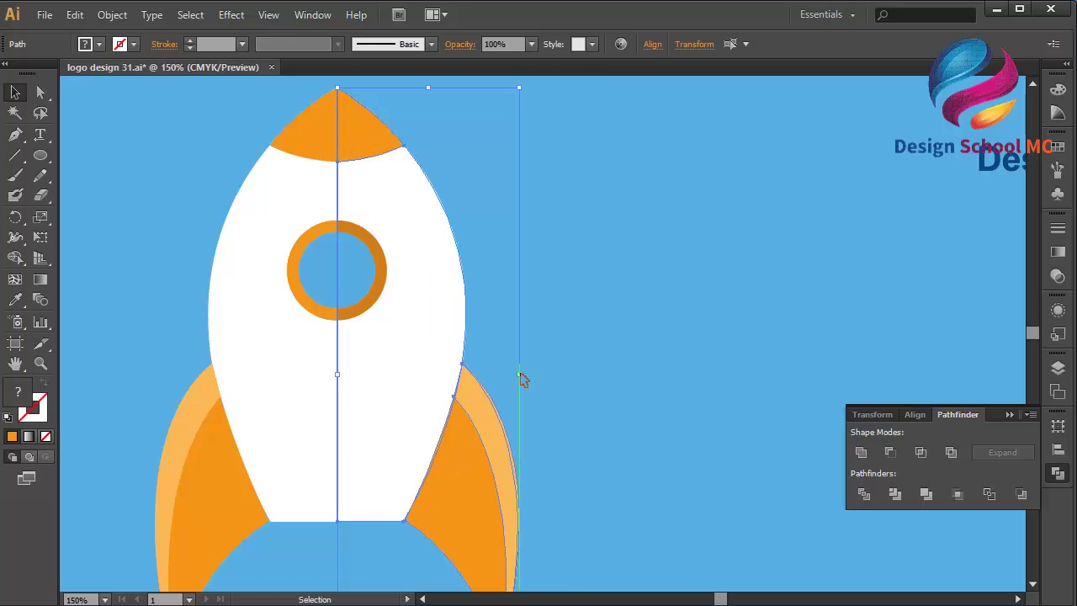
key(ctrl+1)
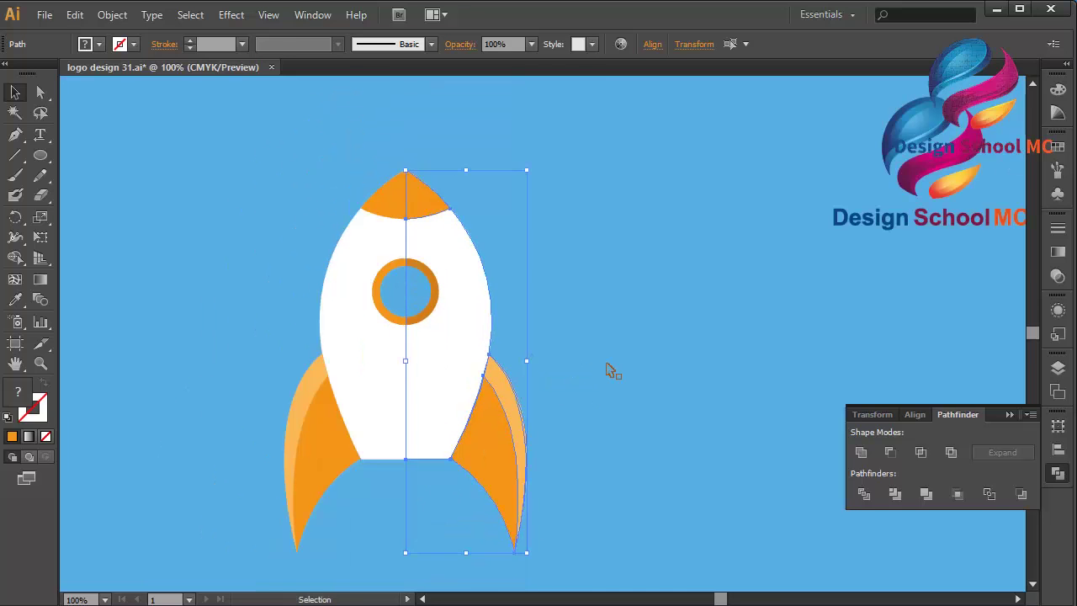
click(502, 261)
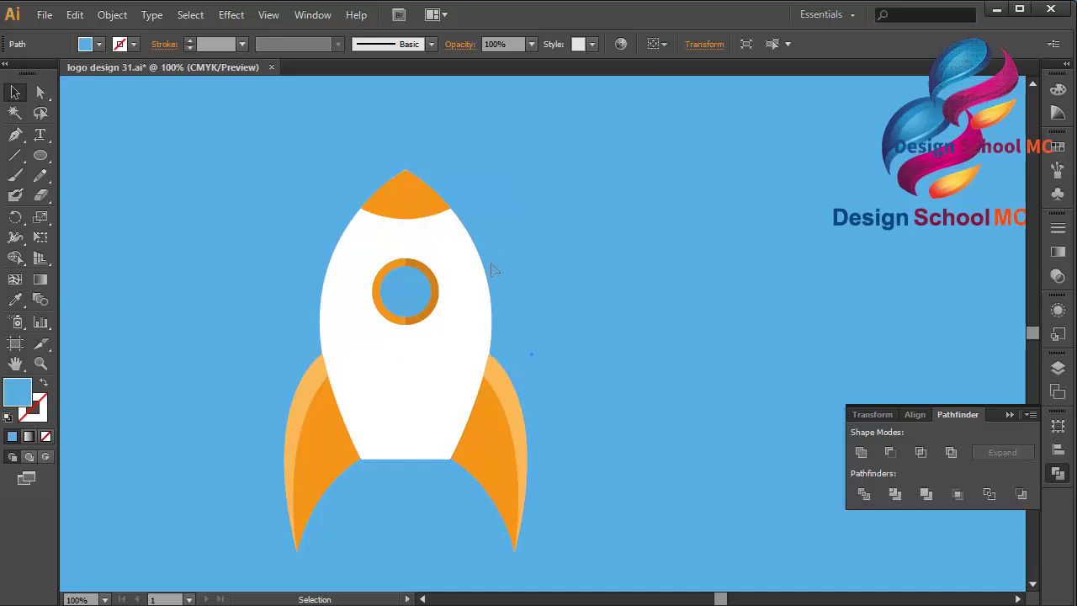
Copy the hex colour code D07D1B from the dark orange outer window circle.
click(425, 198)
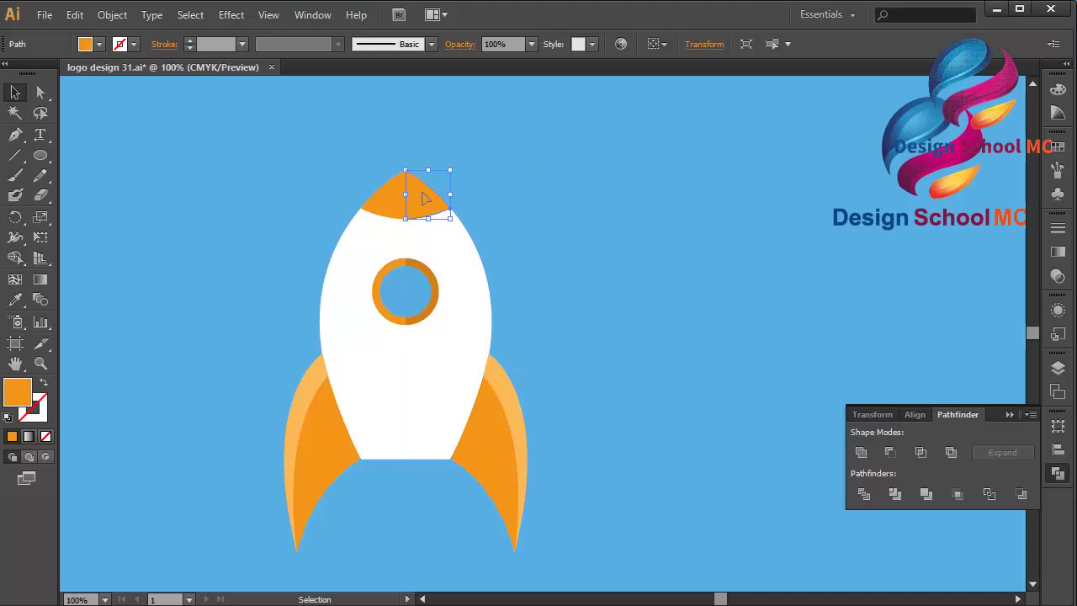
click(440, 291)
click(444, 287)
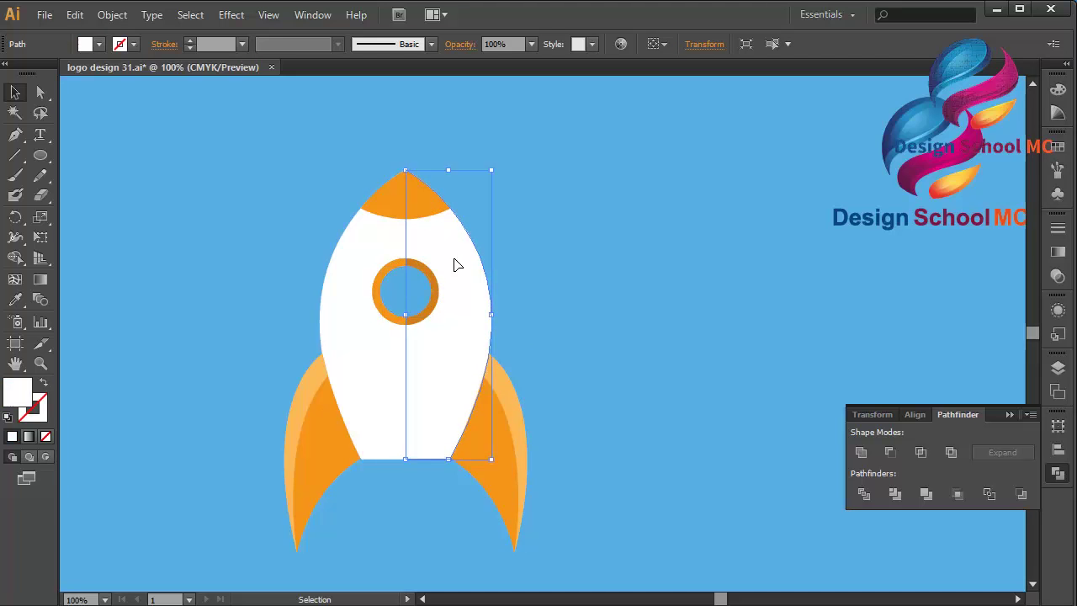
click(440, 291)
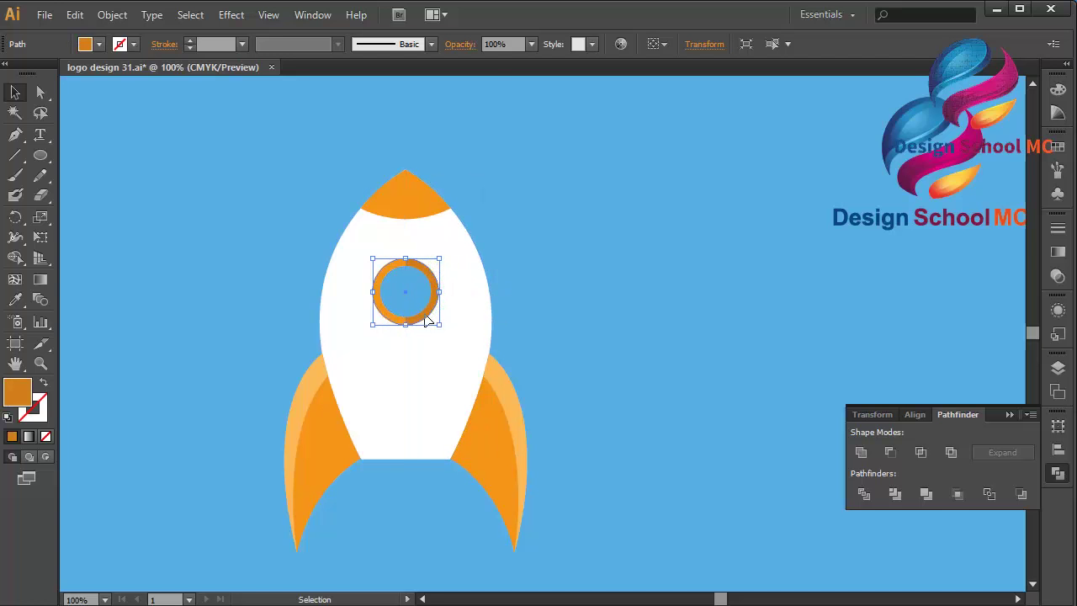
double_click(20, 390)
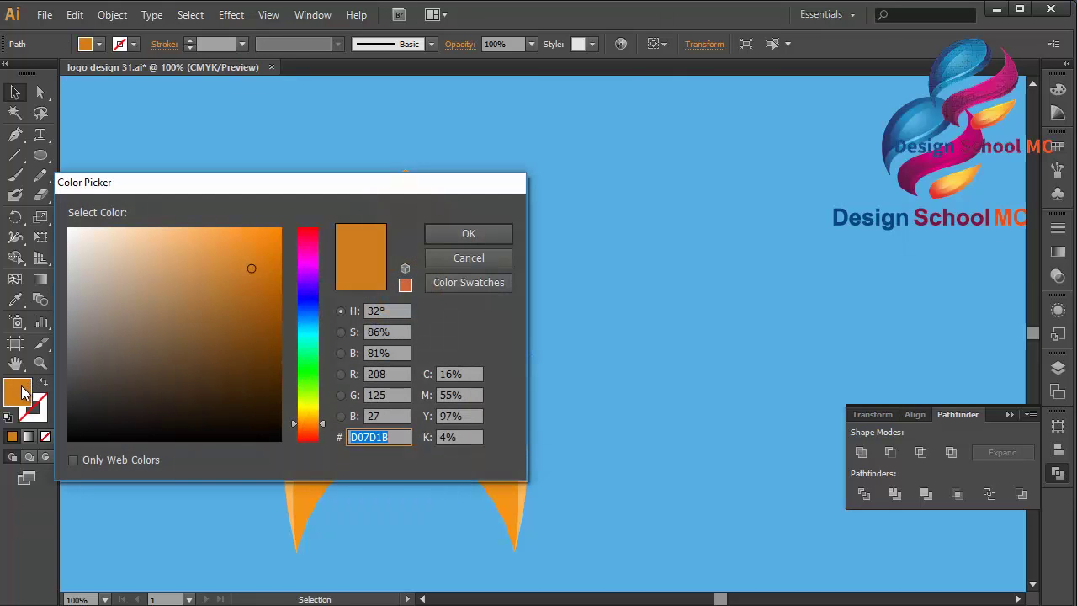
right_click(376, 444)
click(286, 261)
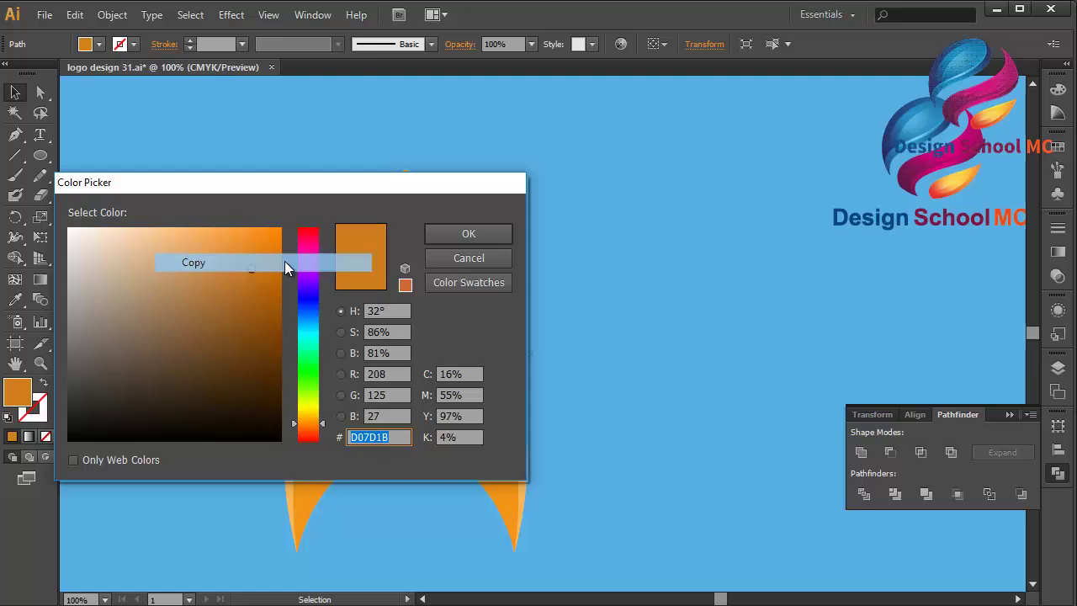
click(456, 263)
Fill the right half of the nose cone with the copied dark orange D07D1B.
click(425, 200)
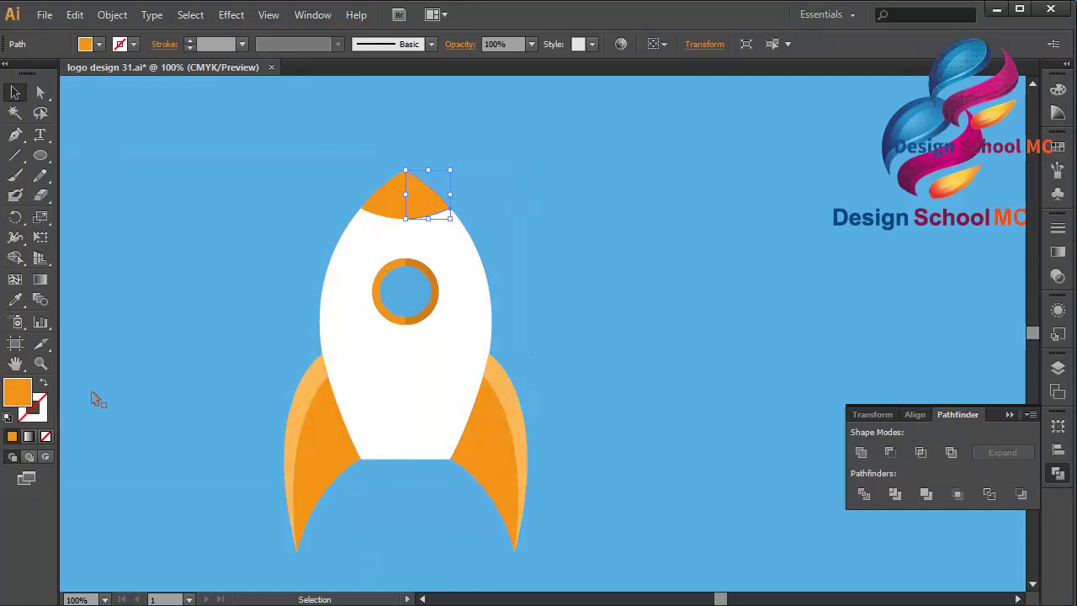
double_click(19, 392)
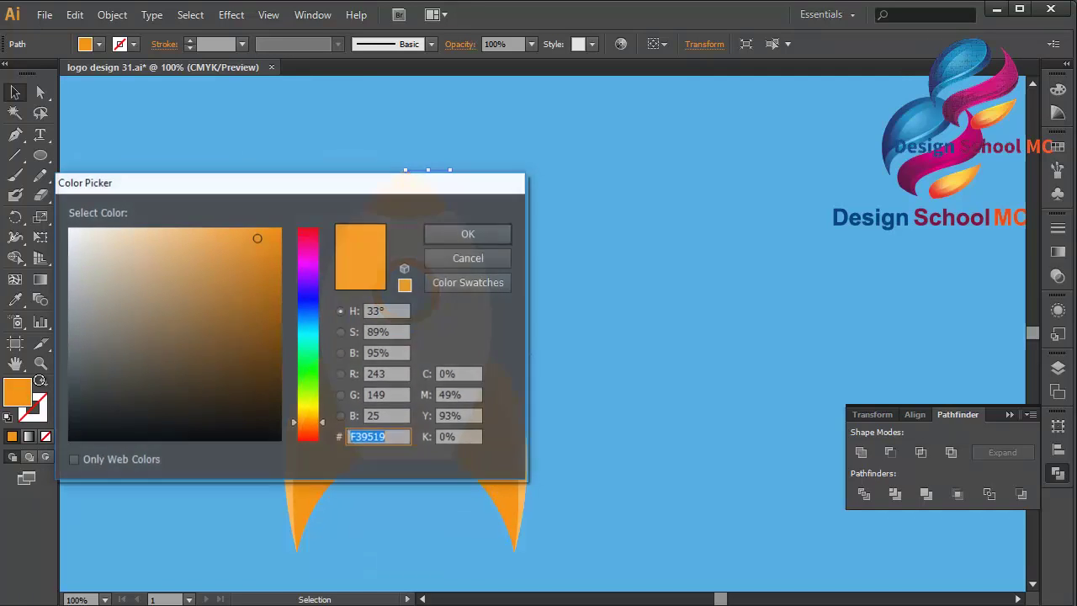
right_click(392, 443)
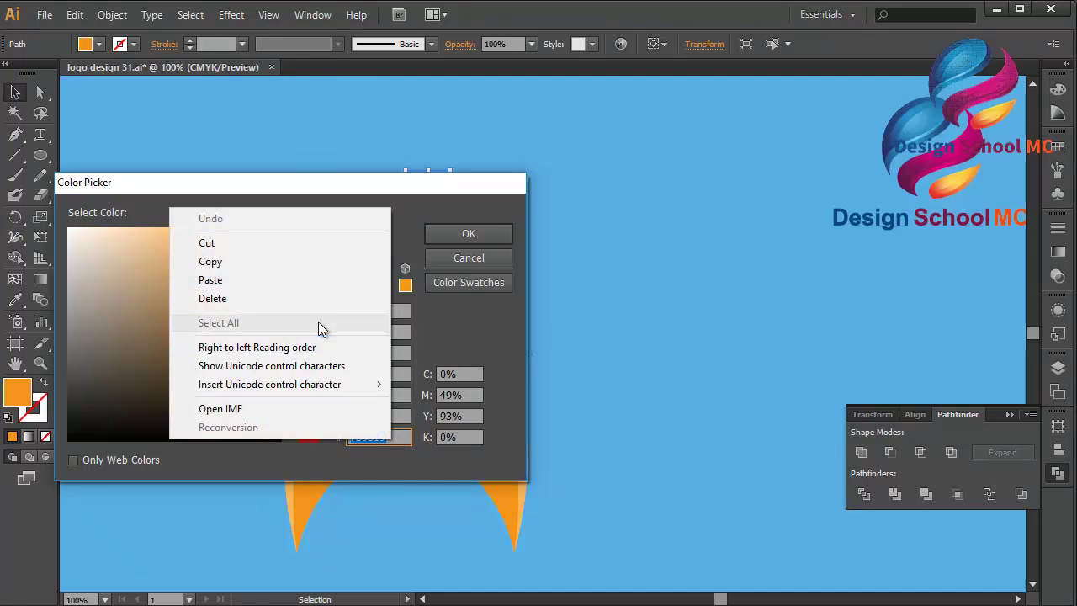
click(290, 280)
click(496, 233)
Fill the right fin's inner shape with the same dark orange D07D1B and deselect it.
click(504, 476)
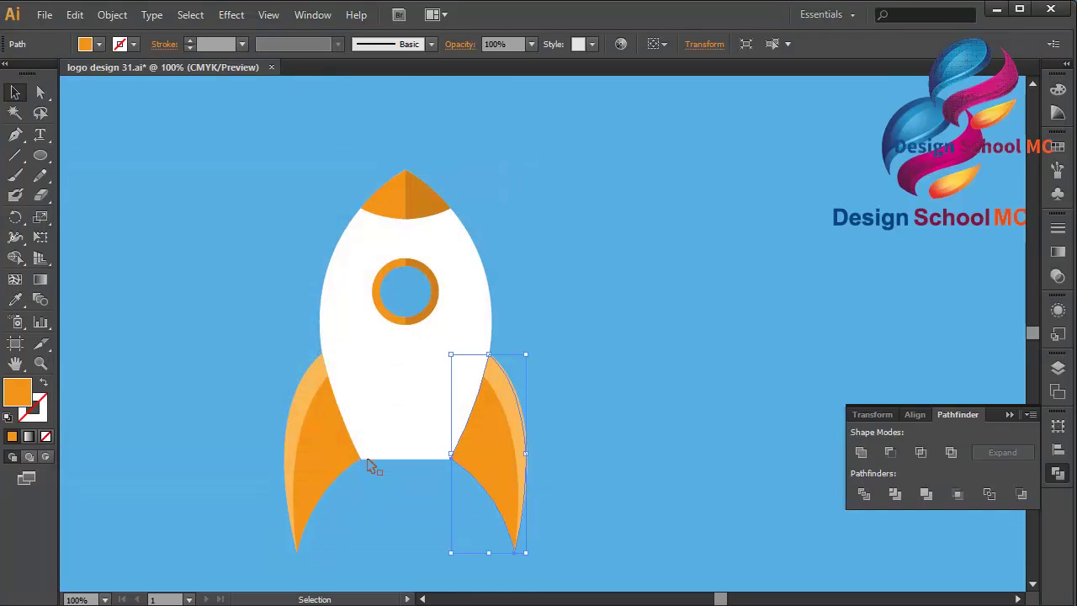
double_click(18, 393)
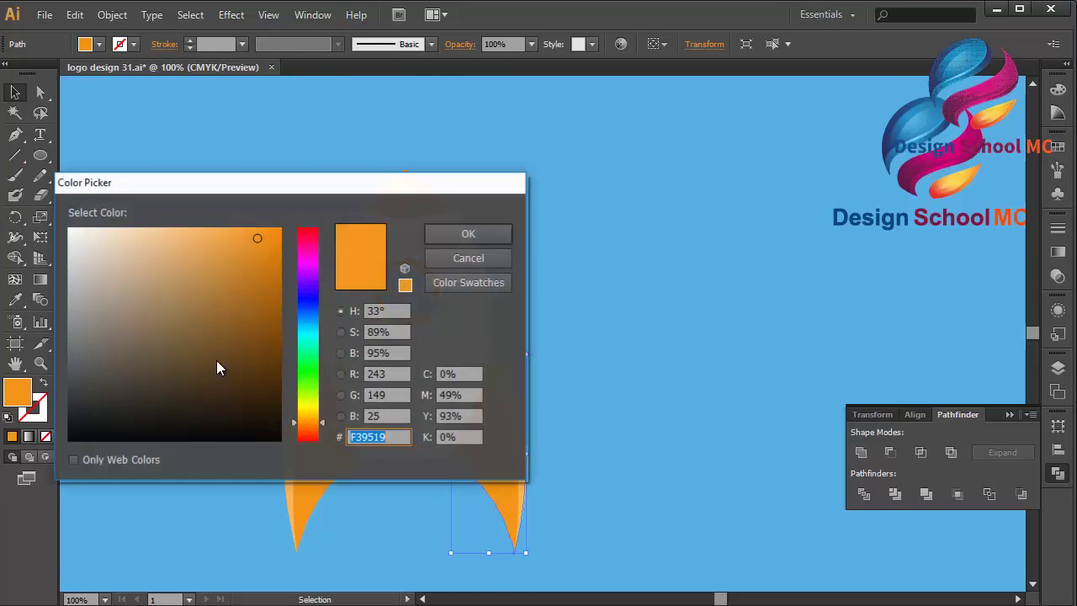
right_click(401, 438)
click(278, 278)
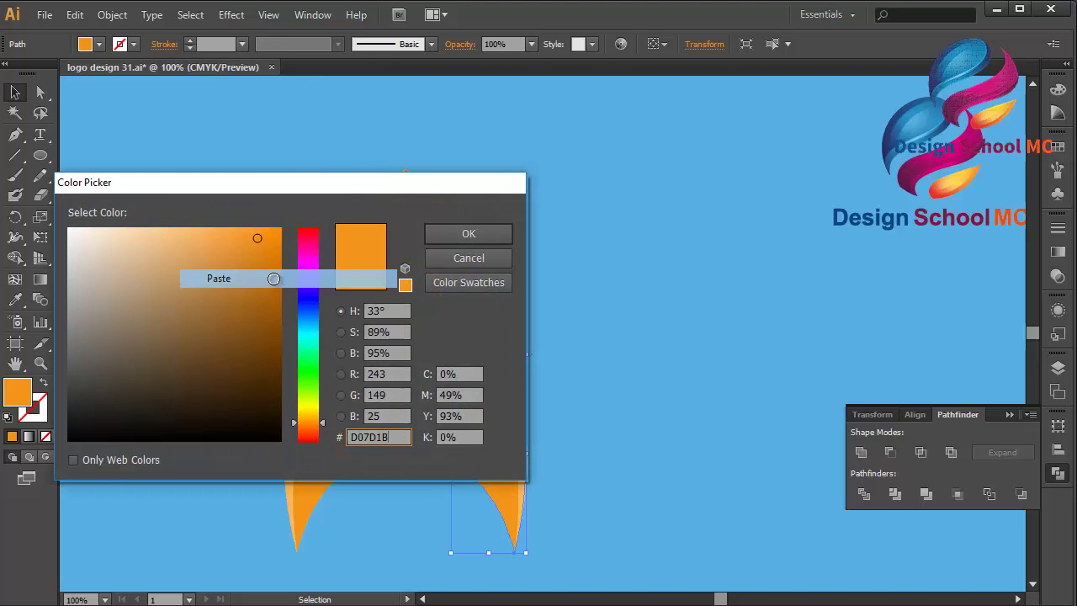
click(500, 233)
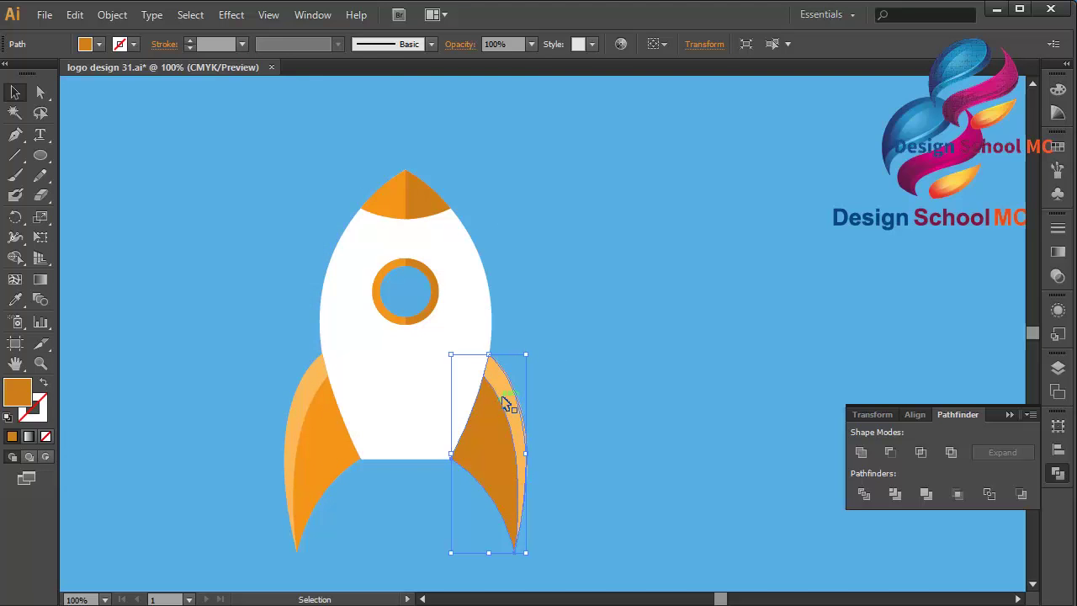
click(594, 359)
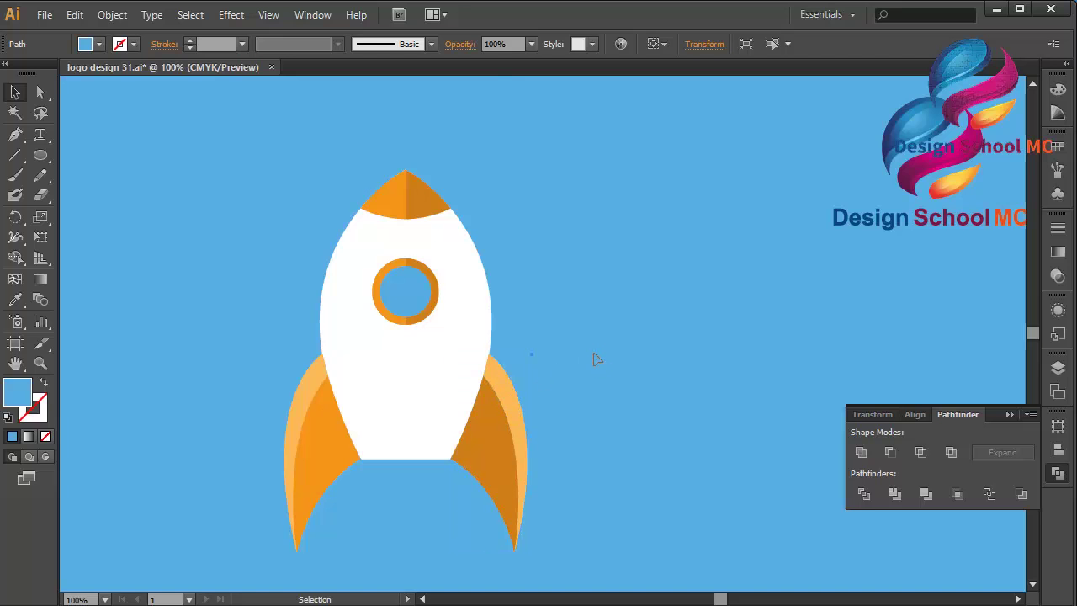
Fill the lighter outer strip of the right fin with the orange E2A24D and deselect it.
click(491, 364)
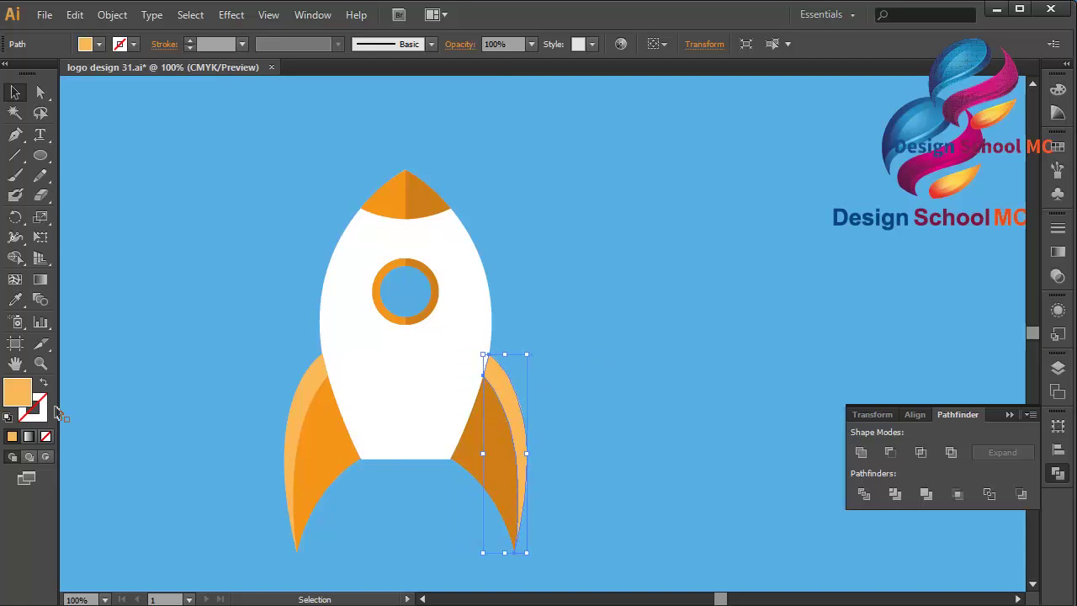
double_click(12, 402)
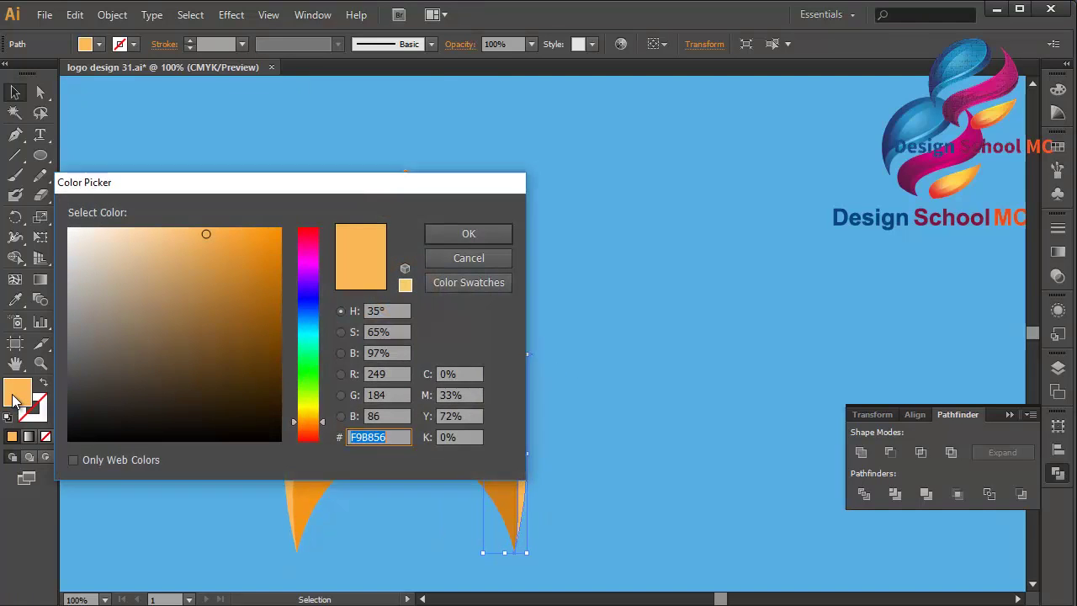
click(209, 250)
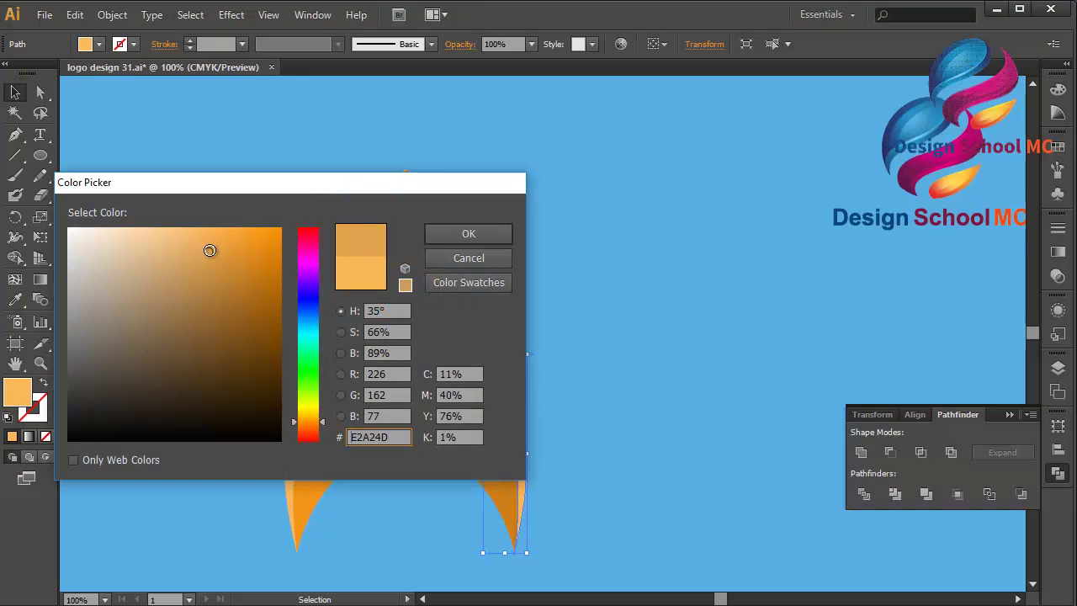
click(438, 237)
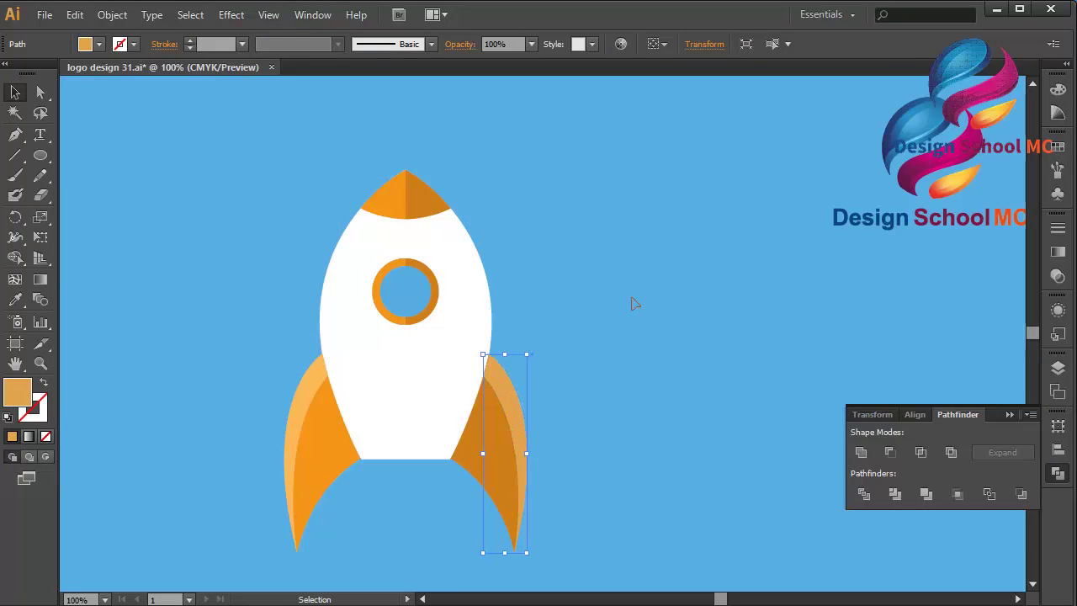
click(633, 303)
Darken the fill of the right fin's outer strip to a deeper muted orange and deselect it.
click(512, 409)
double_click(28, 395)
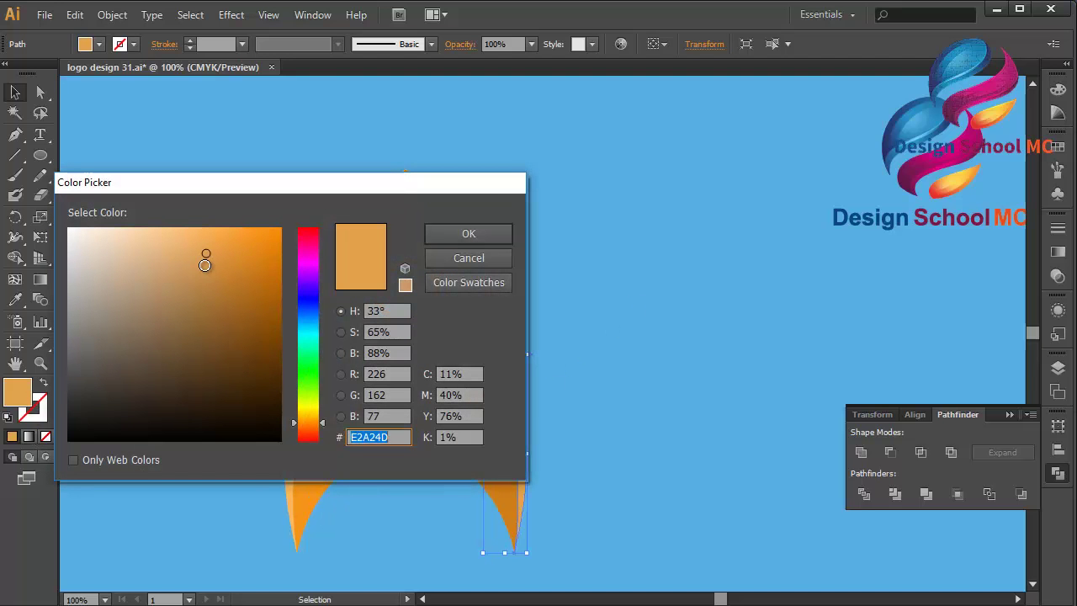
click(209, 265)
click(447, 234)
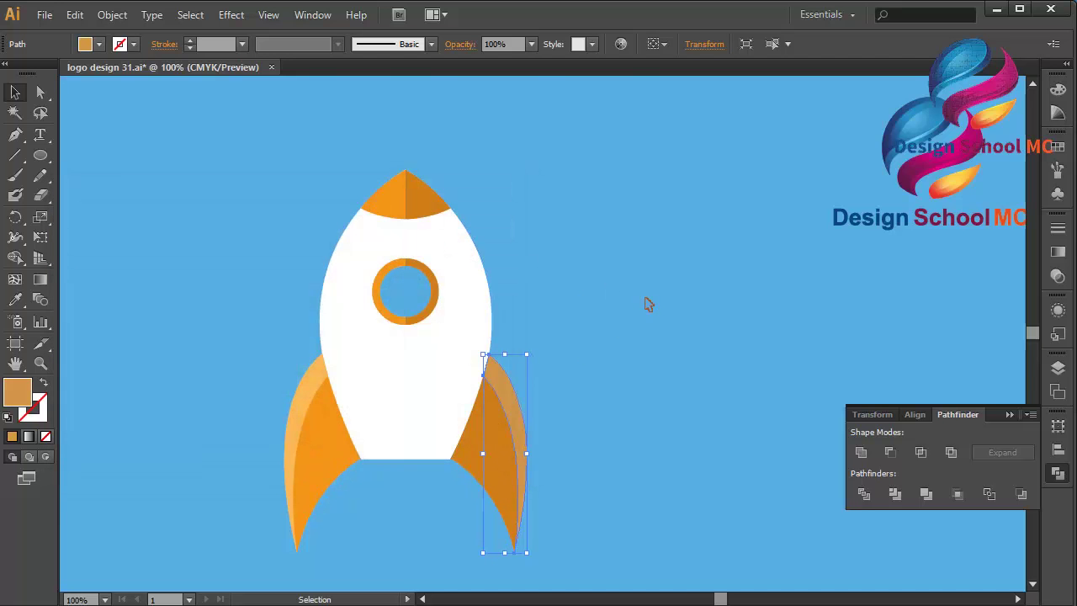
click(646, 303)
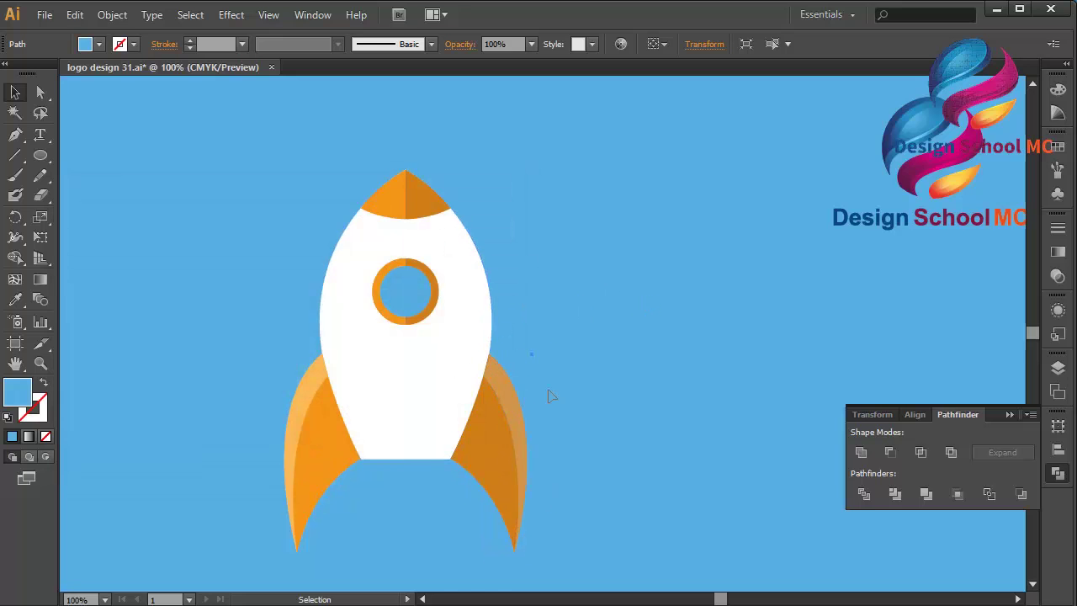
Fill the right half of the rocket's white body with light grey E5E5E5 and deselect it.
click(447, 247)
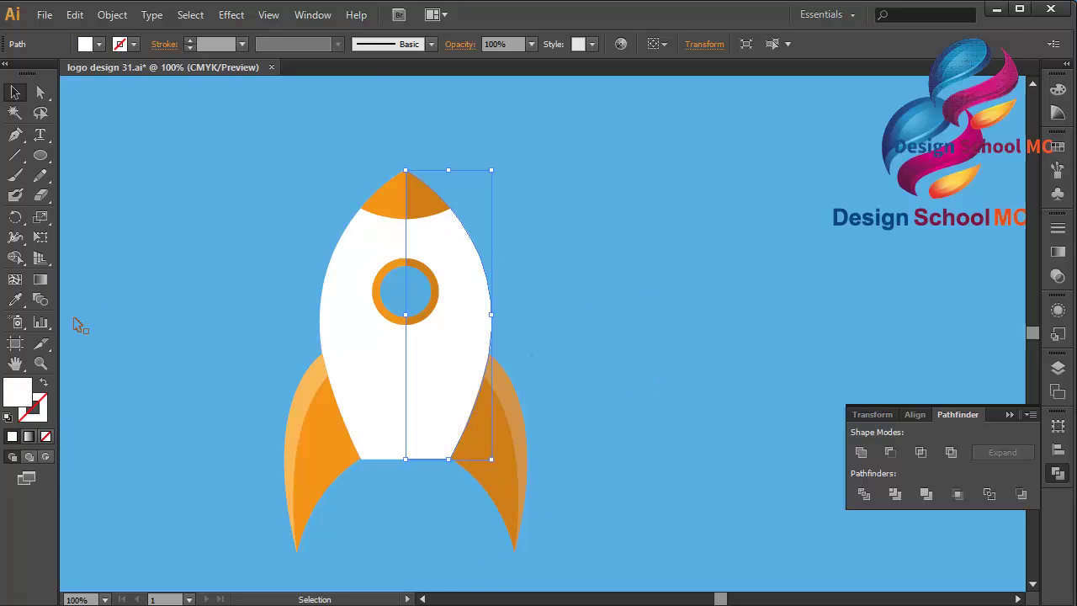
double_click(18, 390)
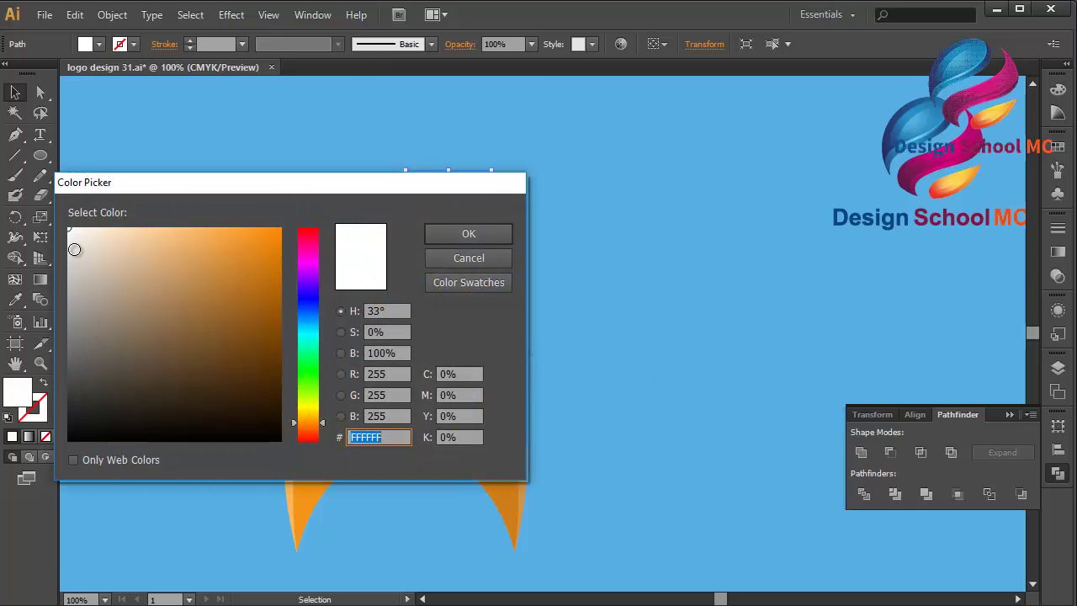
click(69, 246)
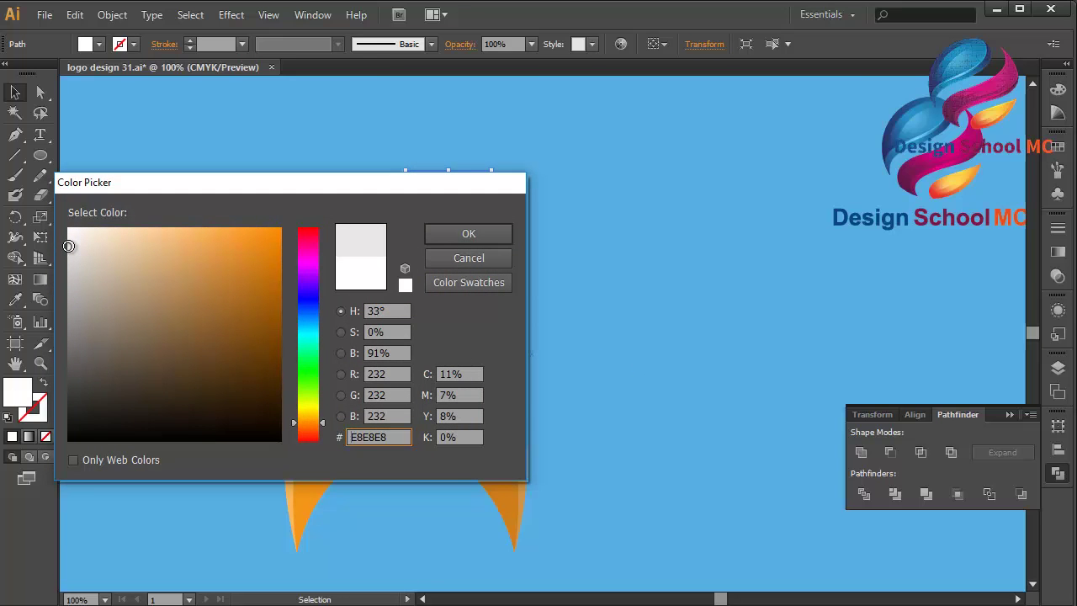
drag(66, 246, 68, 249)
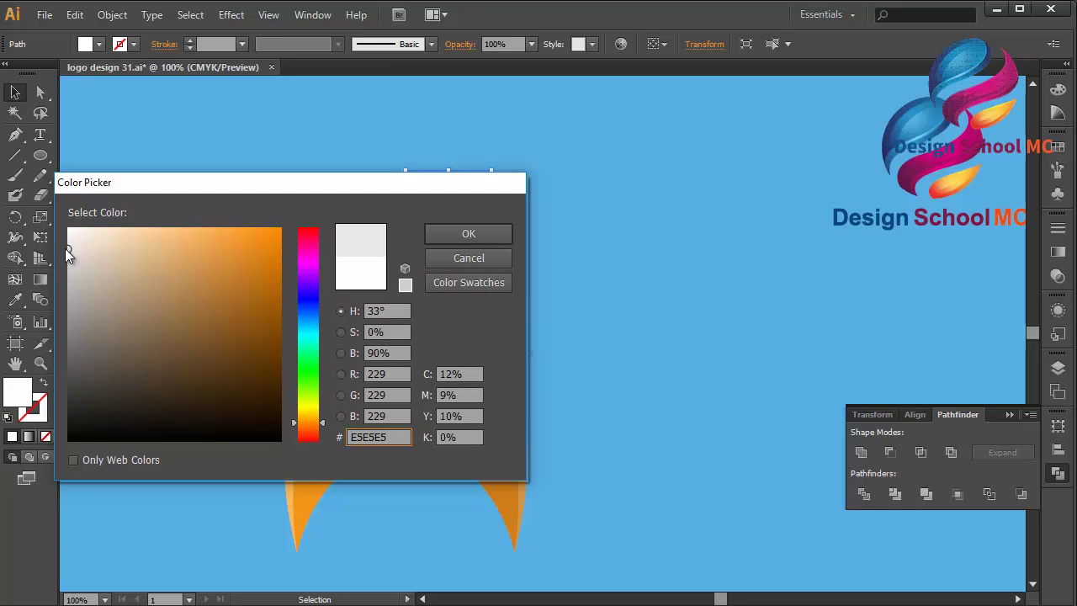
click(458, 235)
click(597, 262)
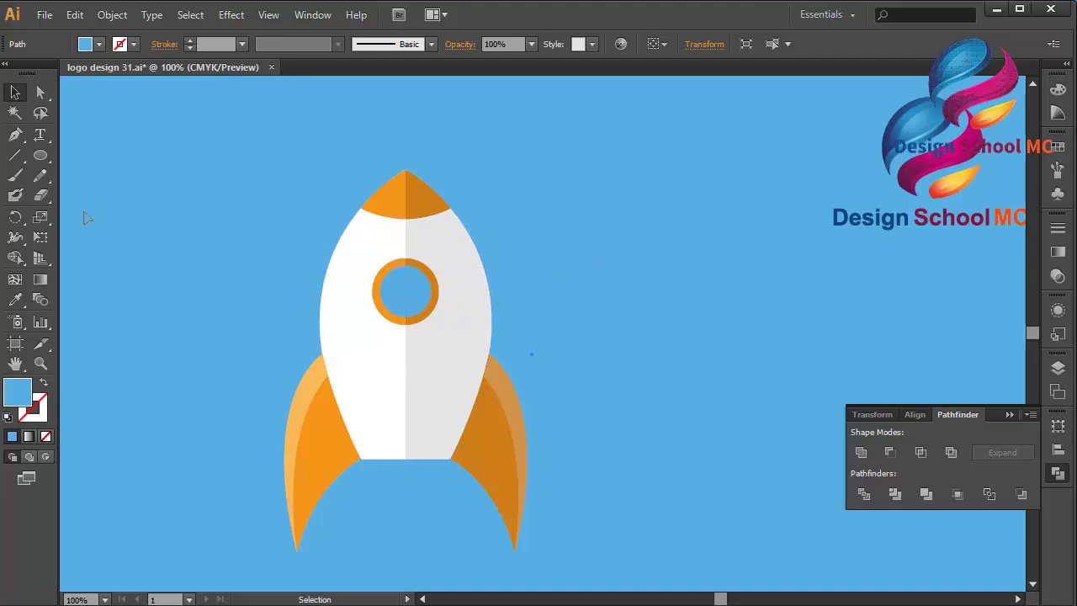
Draw the left half of a central fin with the Pen tool, from the body's centre line below the window, about 22 px wide and 236 px tall.
click(15, 137)
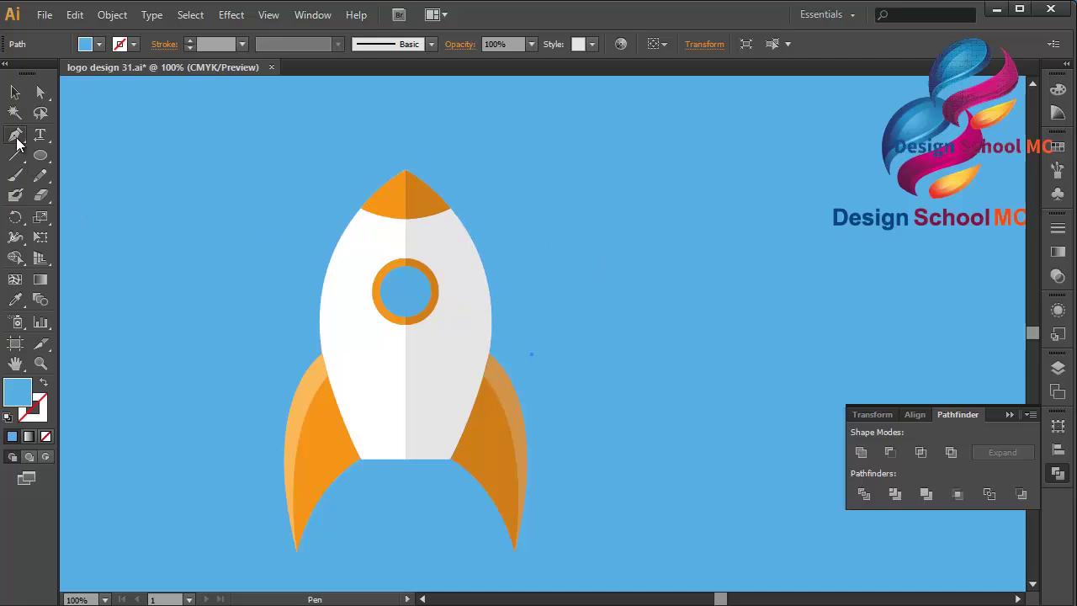
click(405, 354)
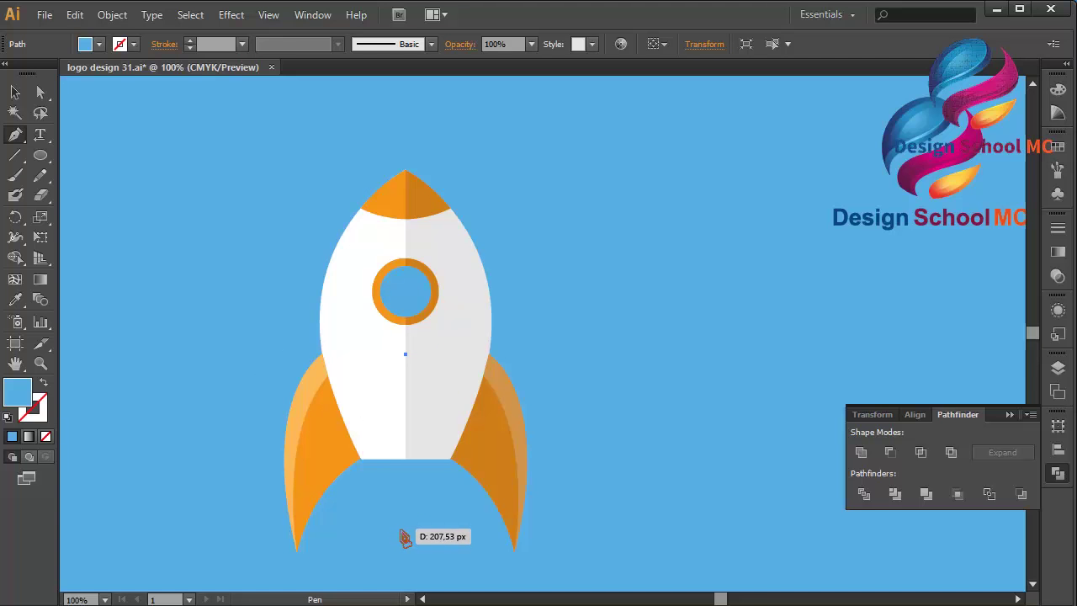
scroll(408, 540, down, 5)
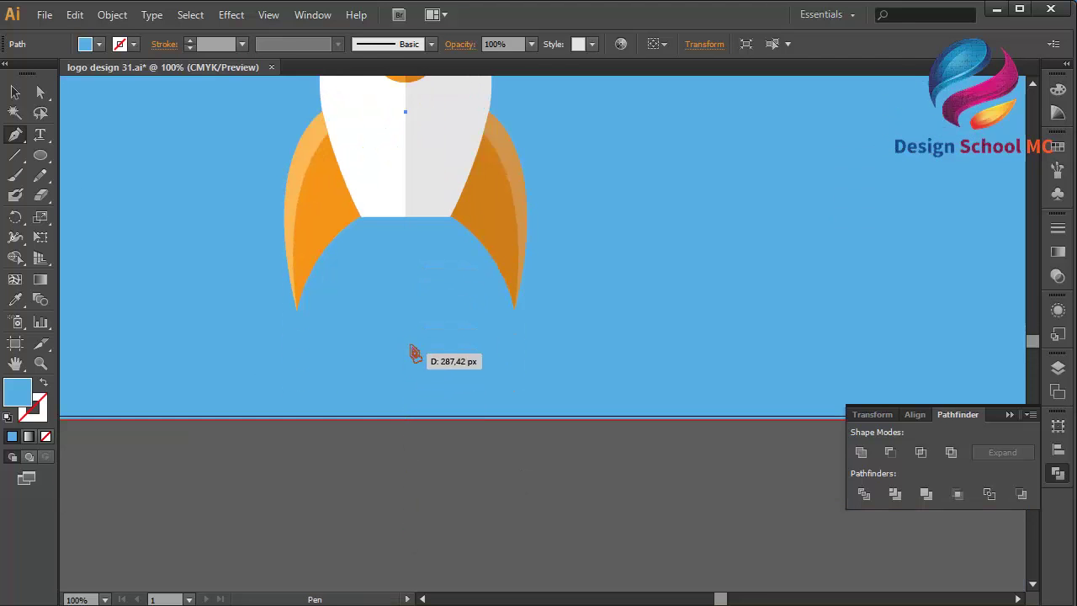
drag(406, 310, 447, 431)
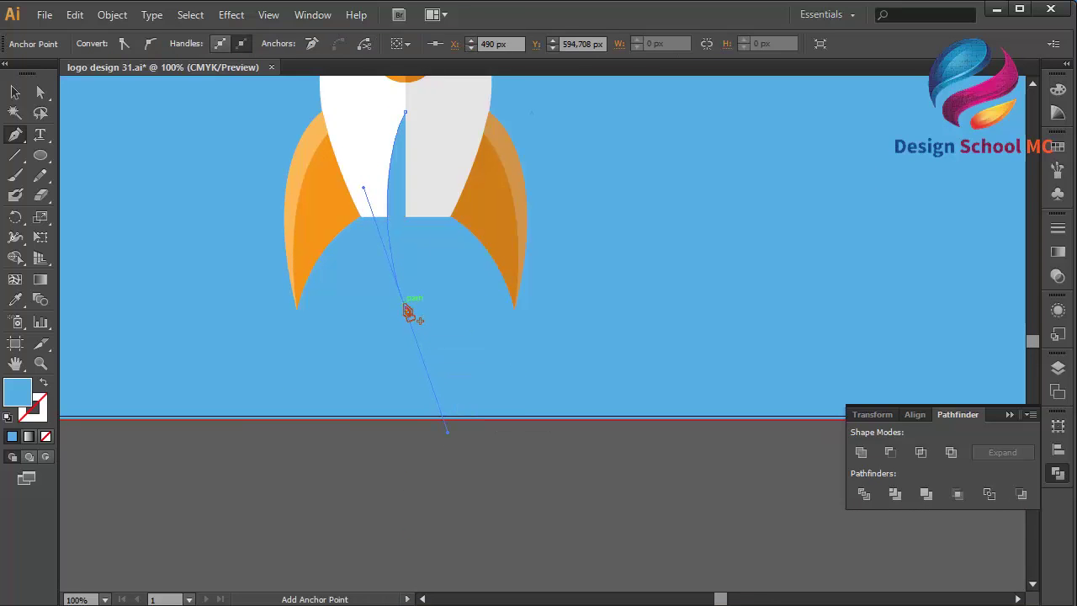
click(405, 112)
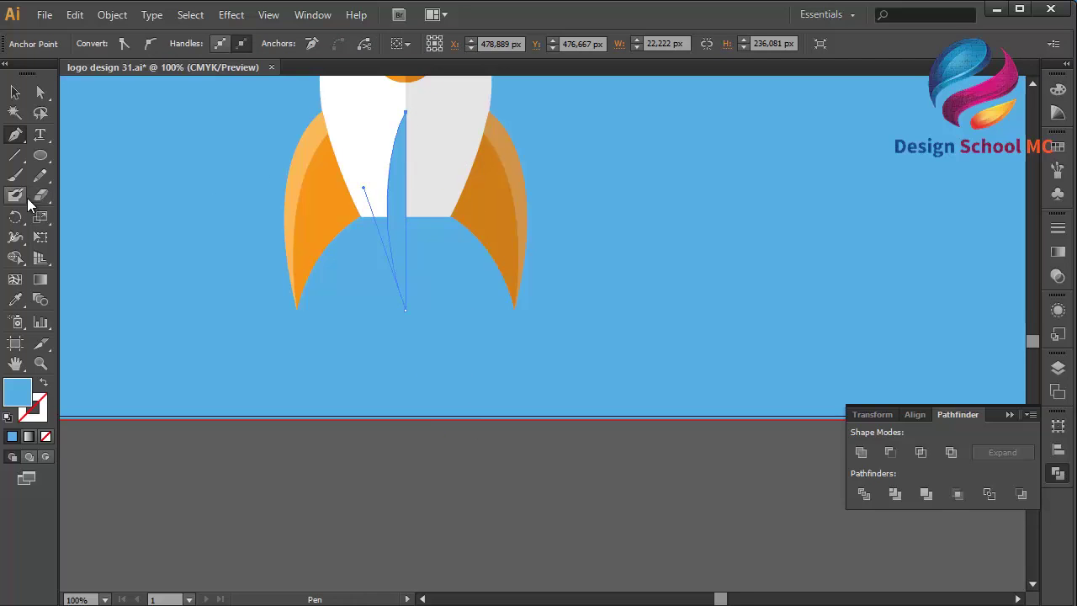
scroll(173, 211, up, 4)
click(15, 92)
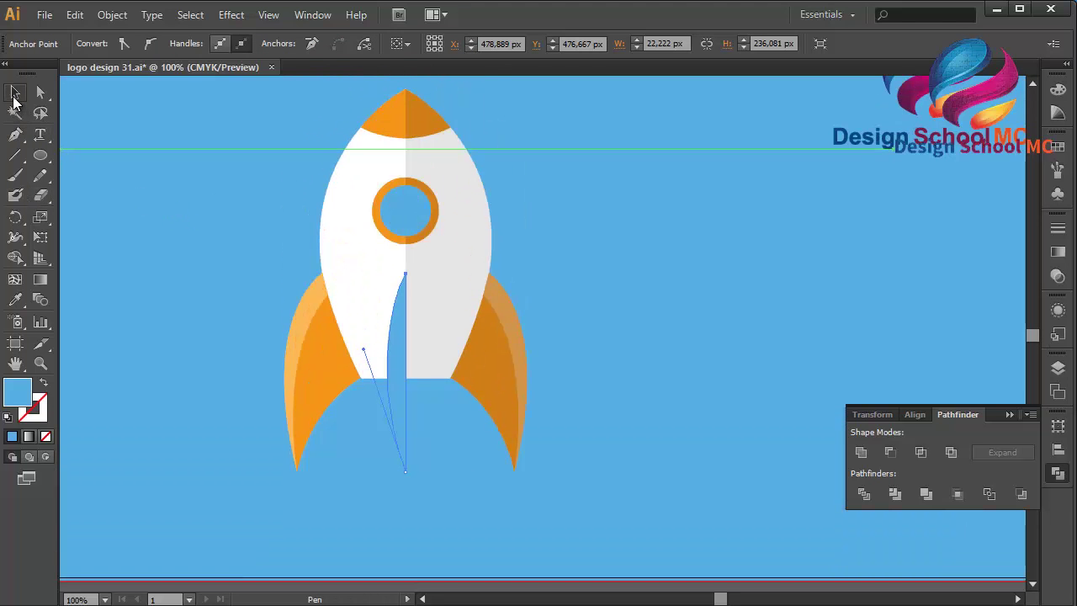
Copy the hex colour code F39519 from the left half of the nose cone.
click(403, 132)
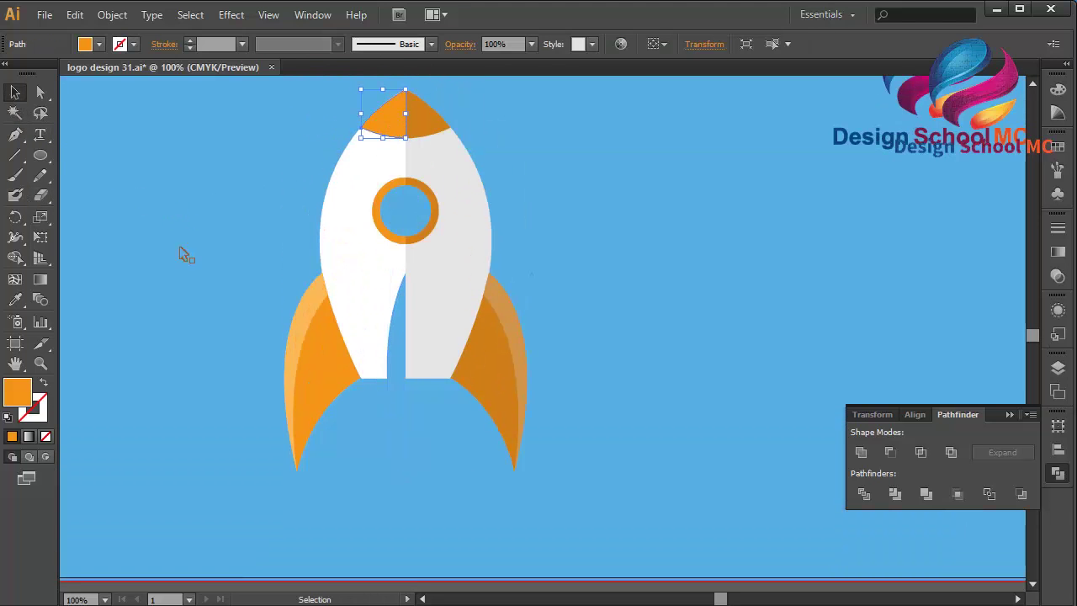
double_click(19, 391)
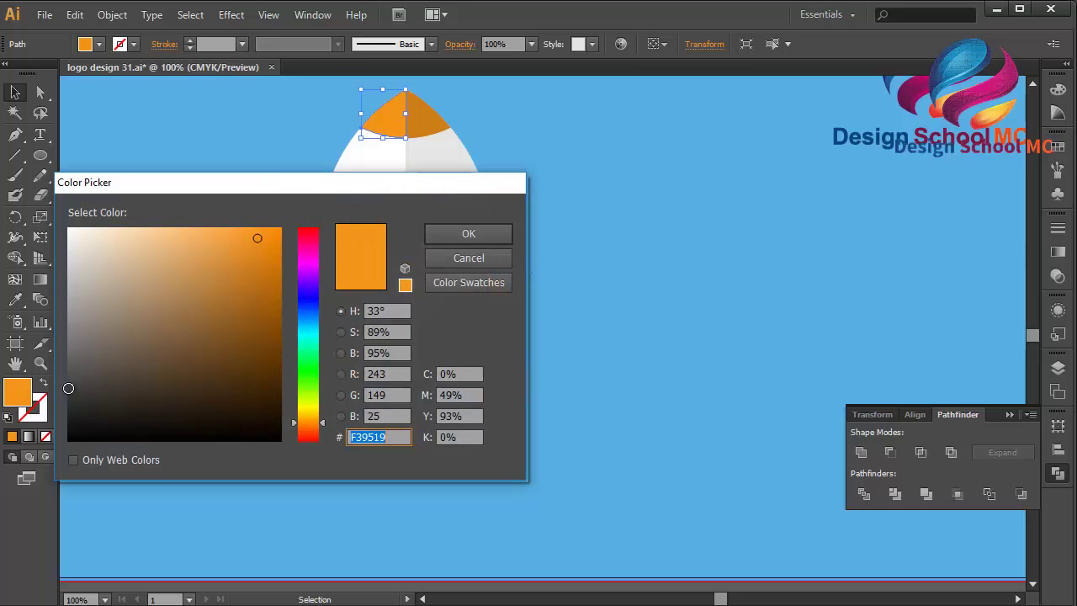
right_click(377, 442)
click(459, 257)
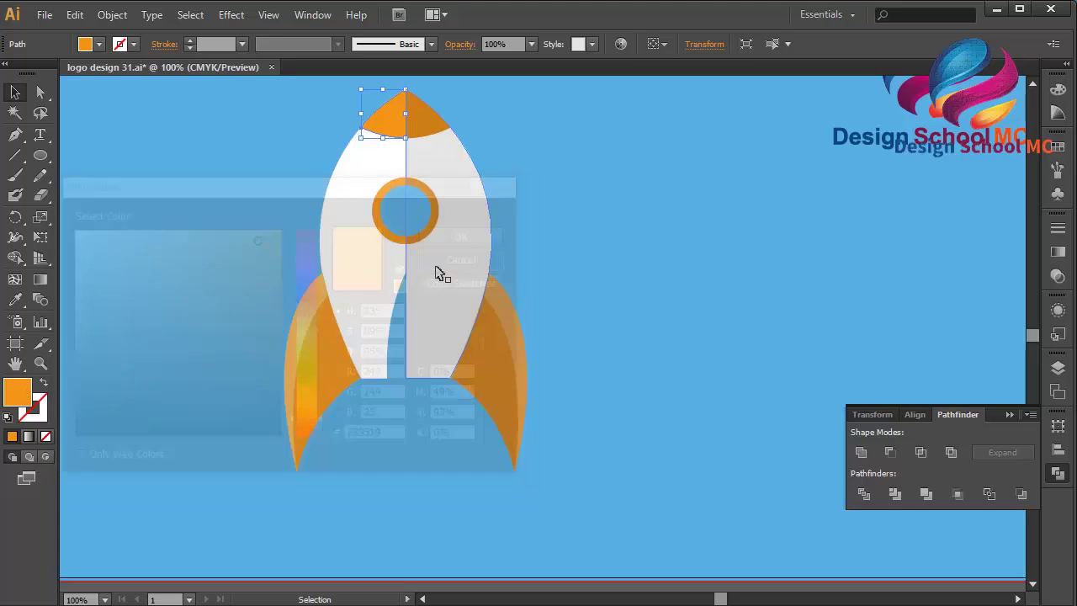
Fill the half central fin shape with the copied orange F39519.
click(395, 362)
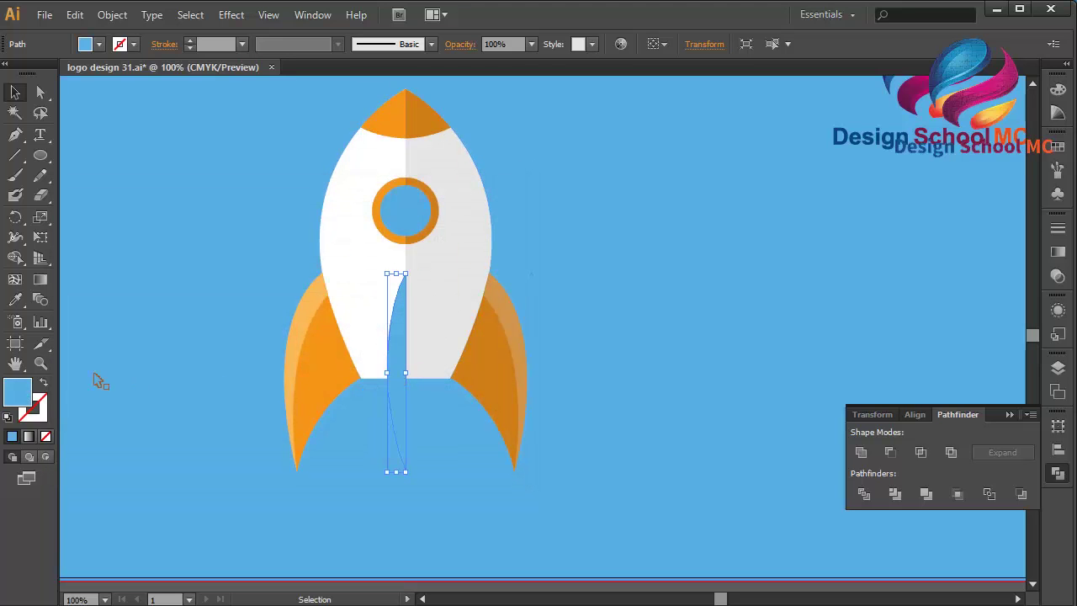
double_click(19, 392)
right_click(399, 436)
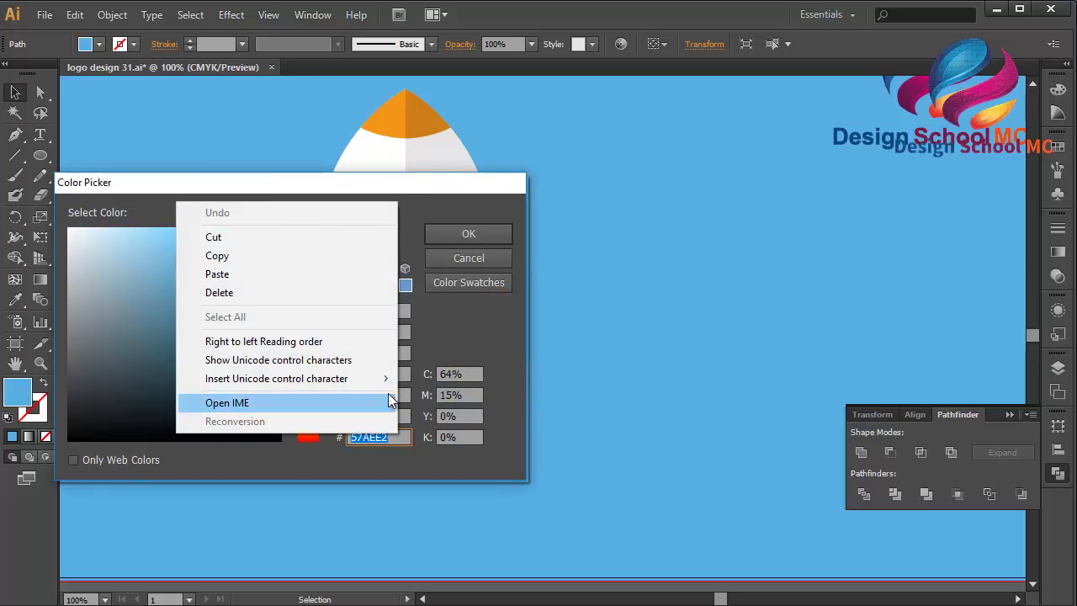
click(329, 280)
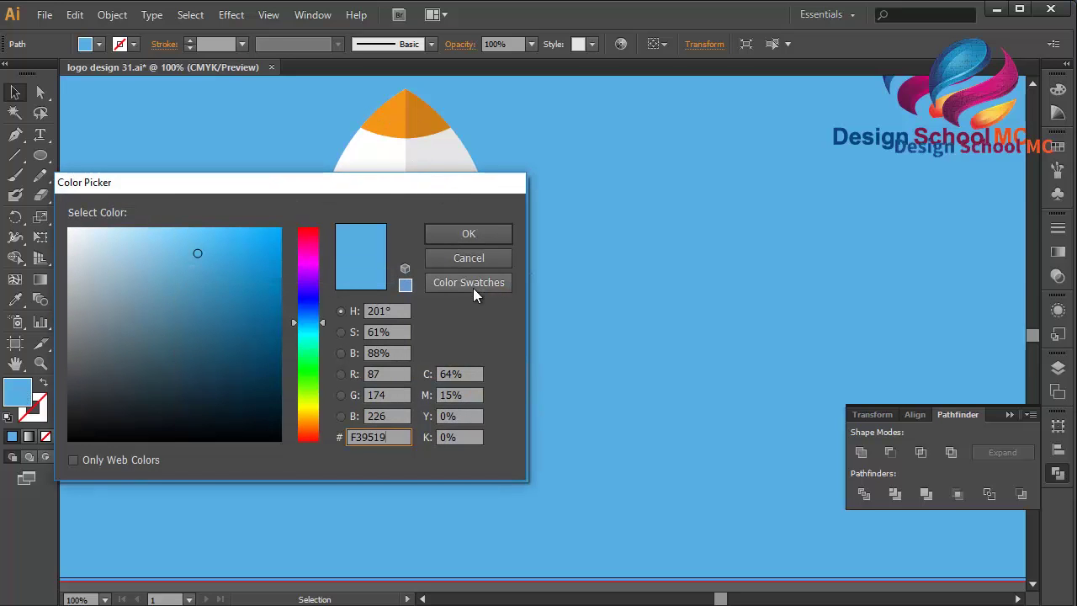
click(458, 234)
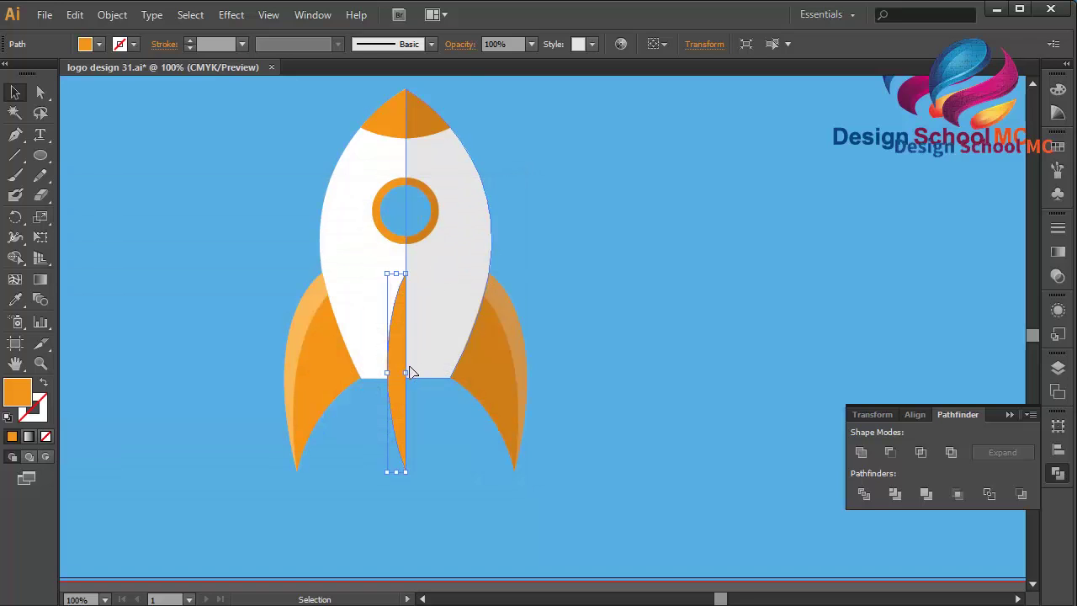
Duplicate the orange half central fin by pasting a copy in front of it.
click(75, 15)
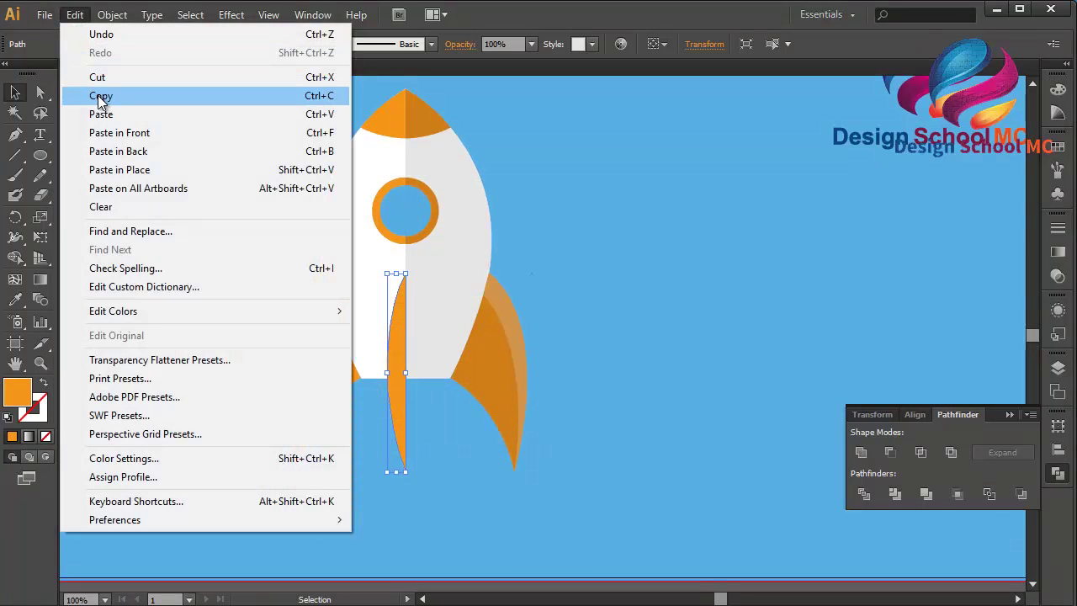
click(102, 98)
click(75, 16)
click(132, 137)
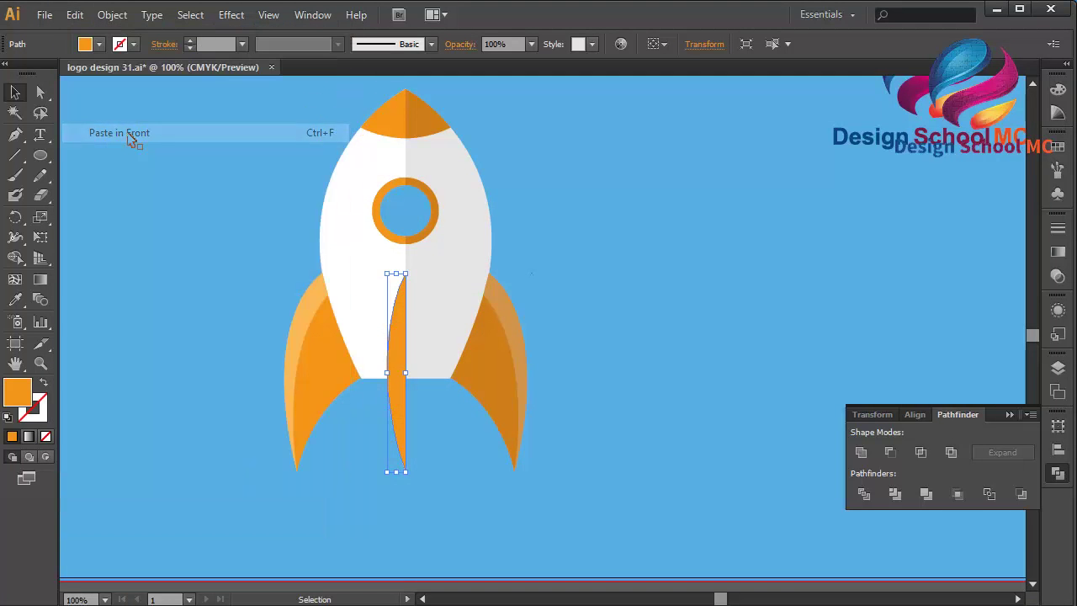
Mirror the copied half fin to the other side of the centre line, then widen it slightly outward.
drag(389, 372, 424, 374)
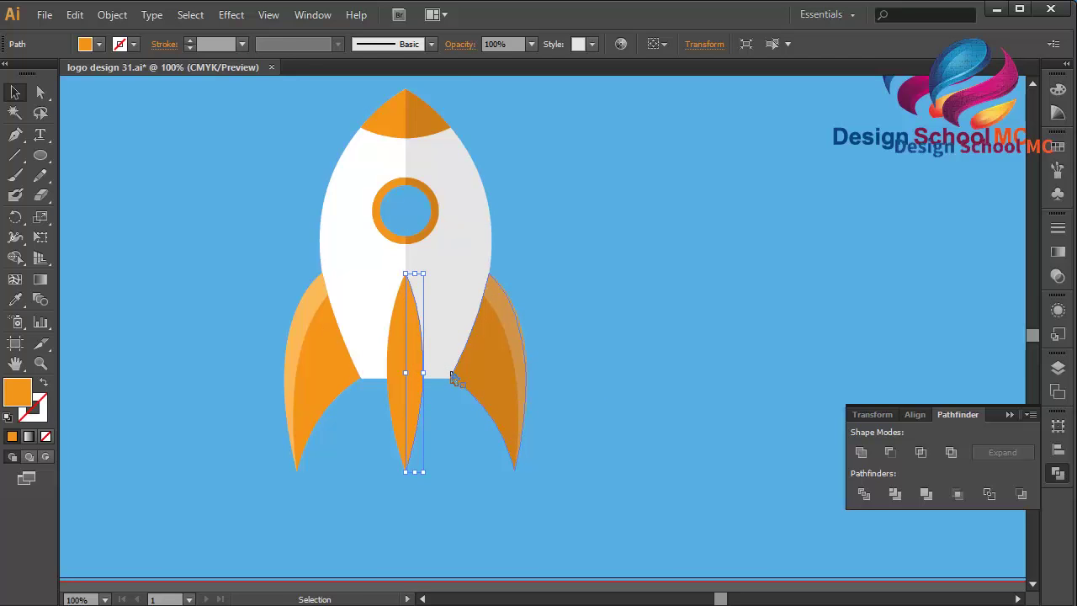
scroll(455, 378, up, 2)
scroll(454, 379, left, 5)
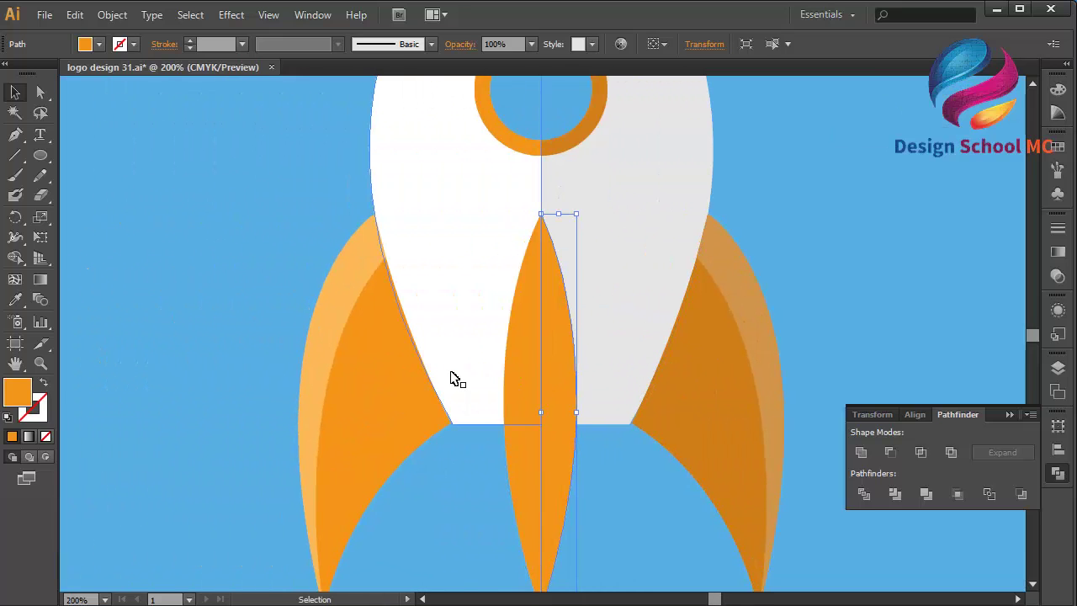
drag(577, 414, 581, 412)
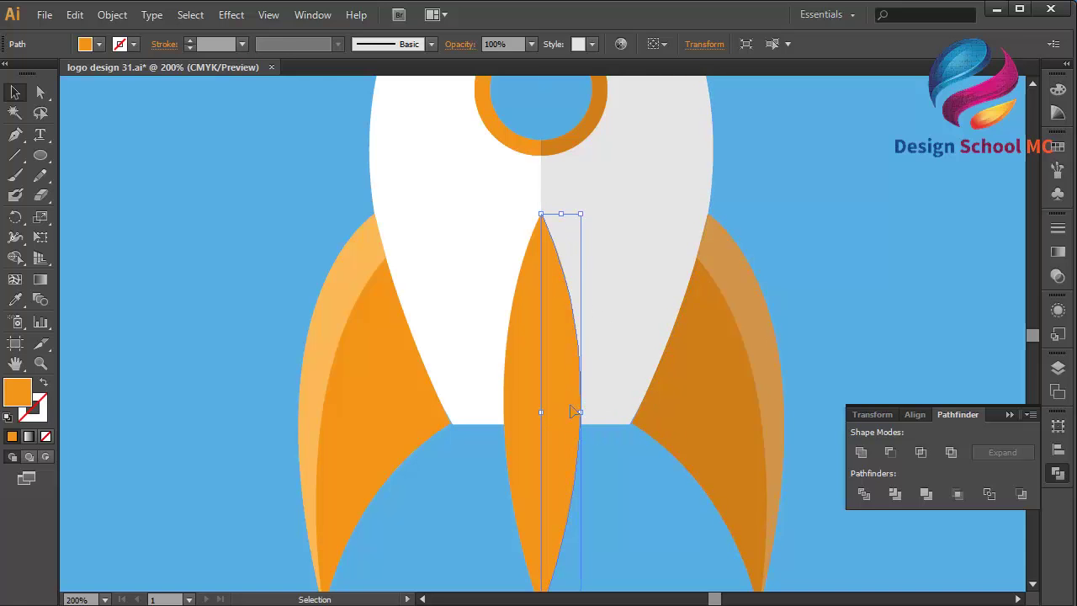
Copy the hex colour code CF7C1A from the darker right half of the nose cone.
scroll(702, 392, up, 3)
scroll(705, 395, up, 2)
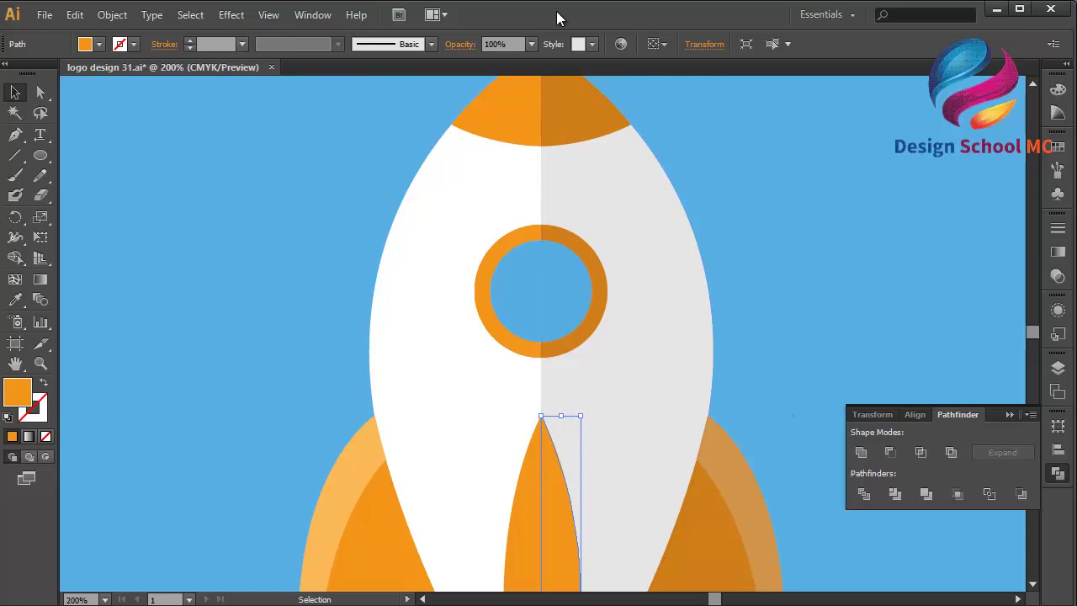
click(627, 103)
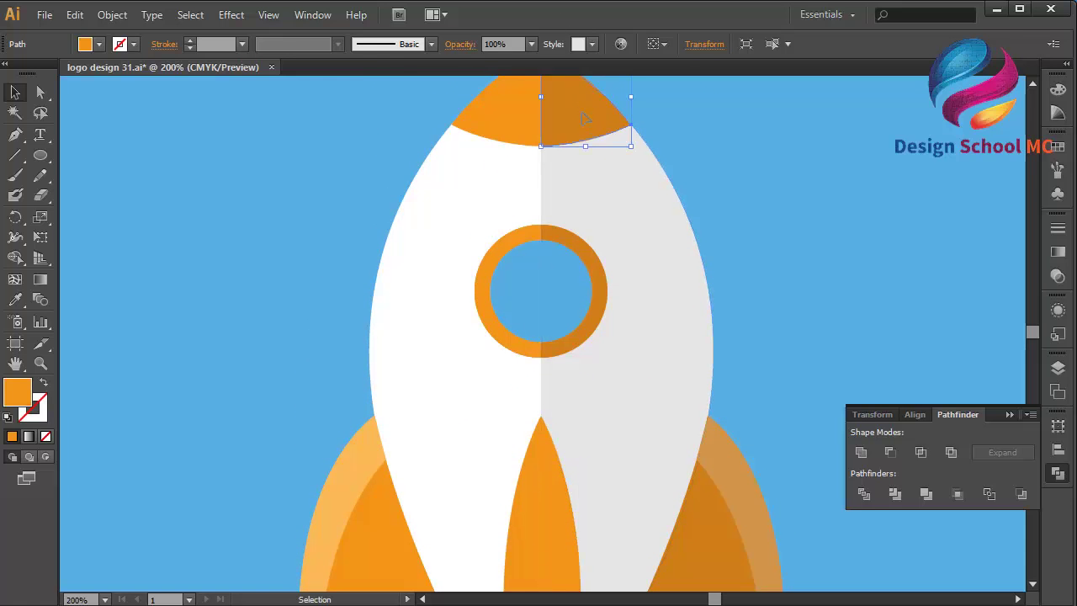
double_click(25, 406)
right_click(408, 434)
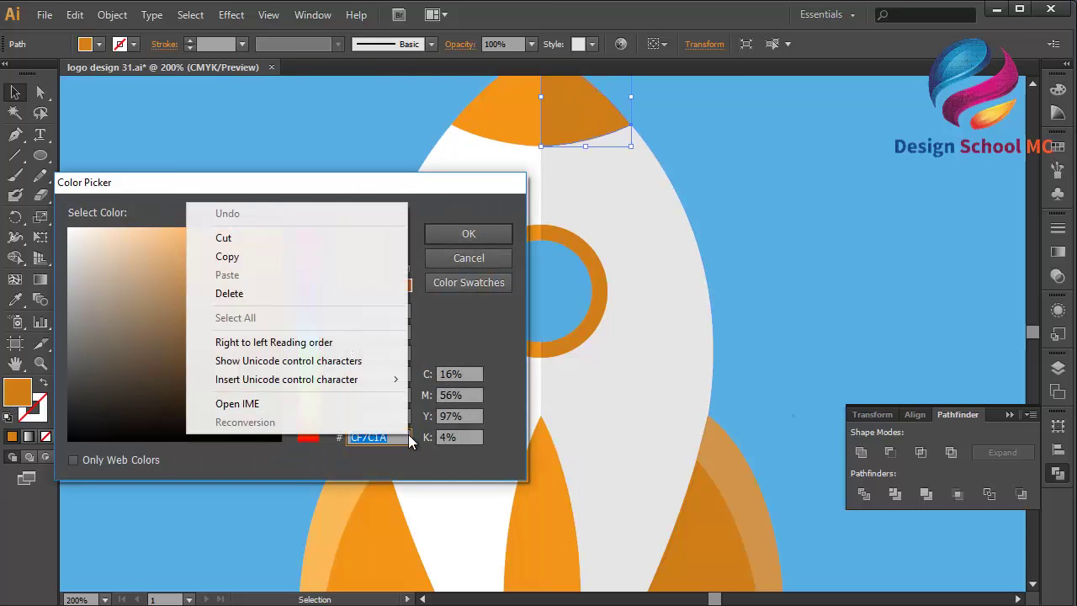
click(347, 259)
click(458, 261)
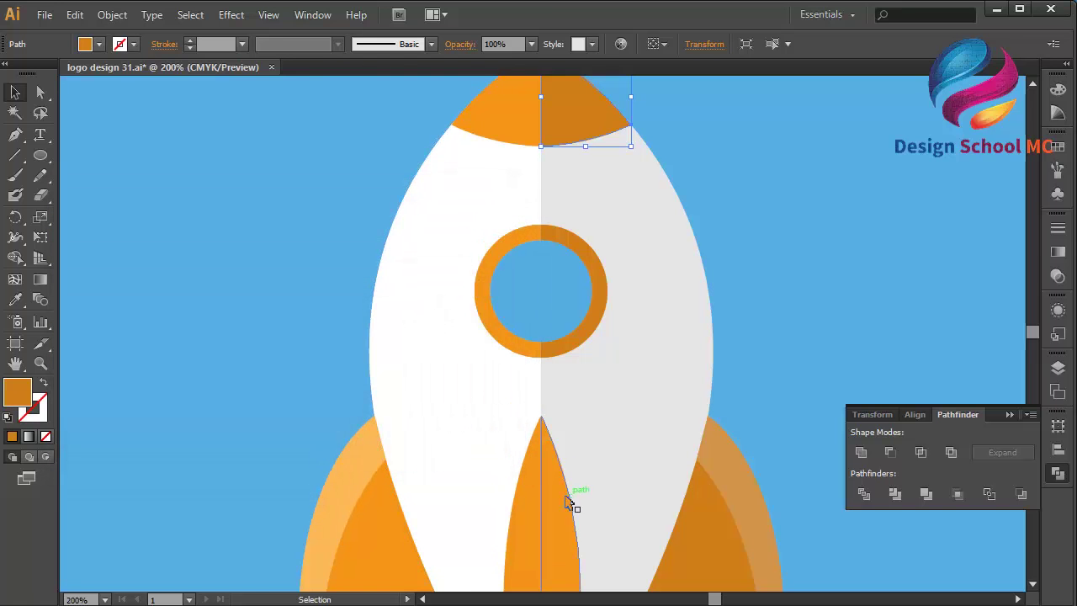
Fill the right half of the central fin with the copied darker orange CF7C1A.
click(570, 500)
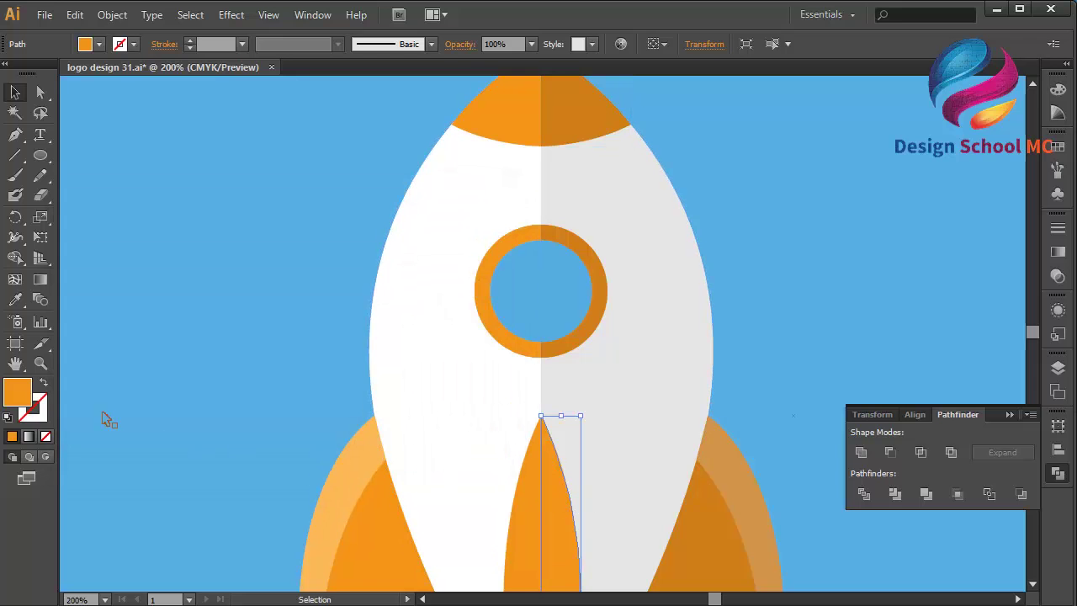
double_click(20, 394)
right_click(382, 437)
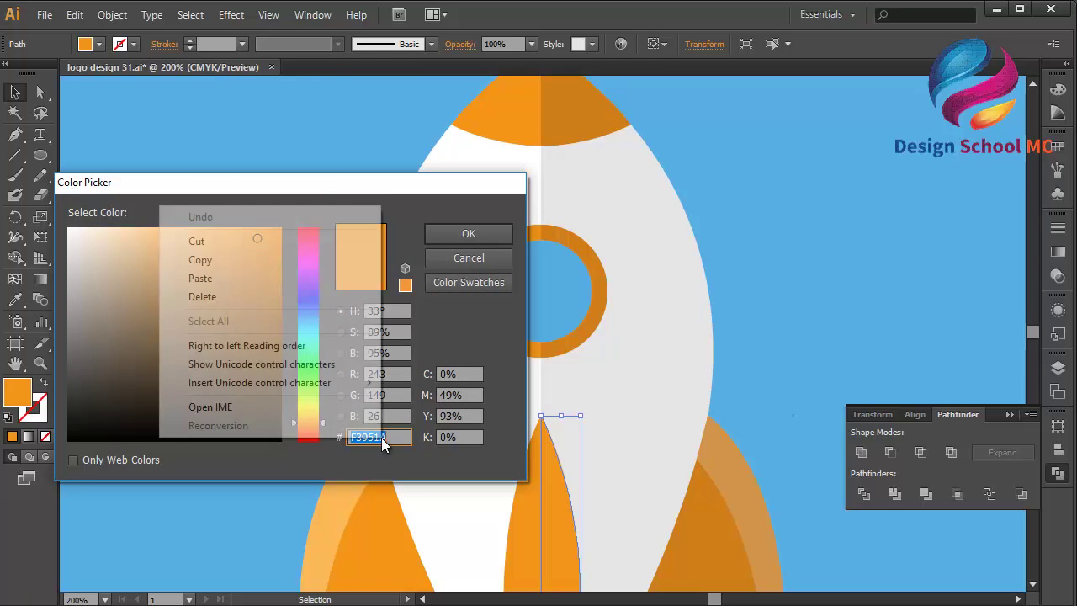
click(290, 276)
click(469, 234)
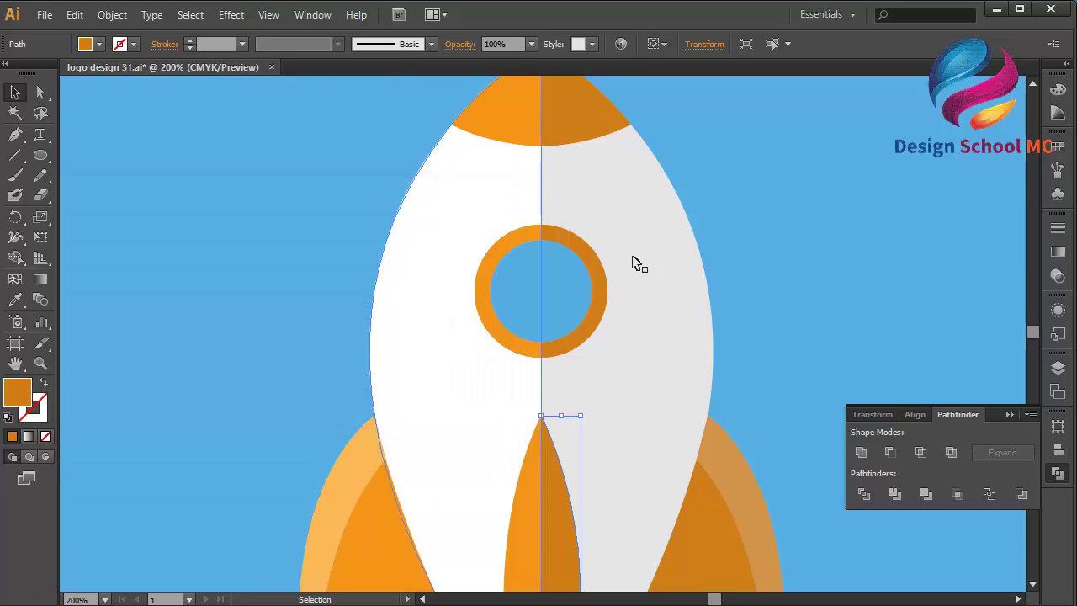
scroll(782, 332, down, 5)
click(790, 327)
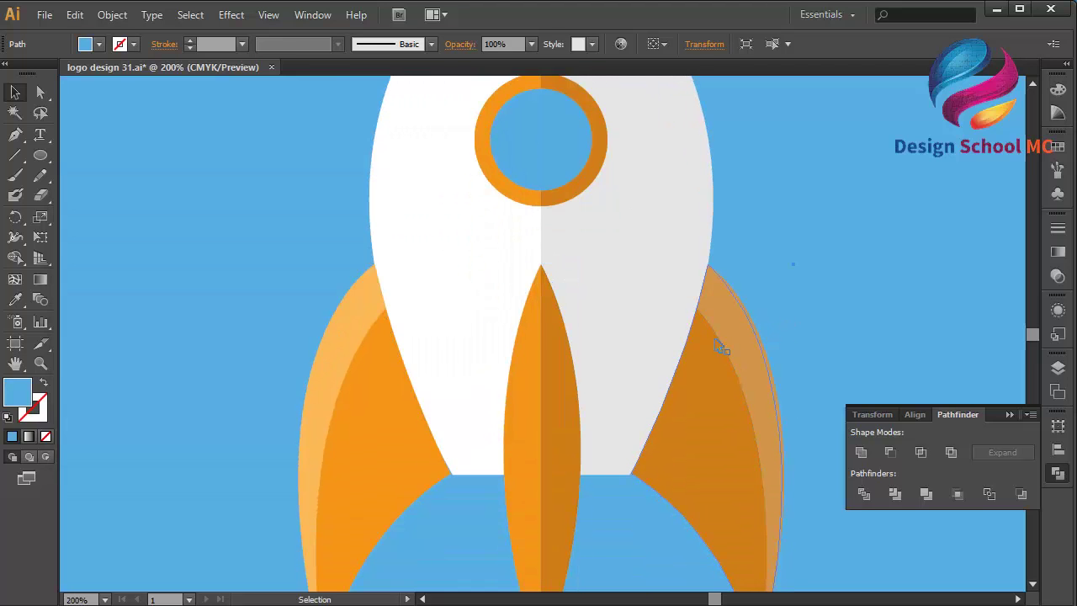
key(ctrl+1)
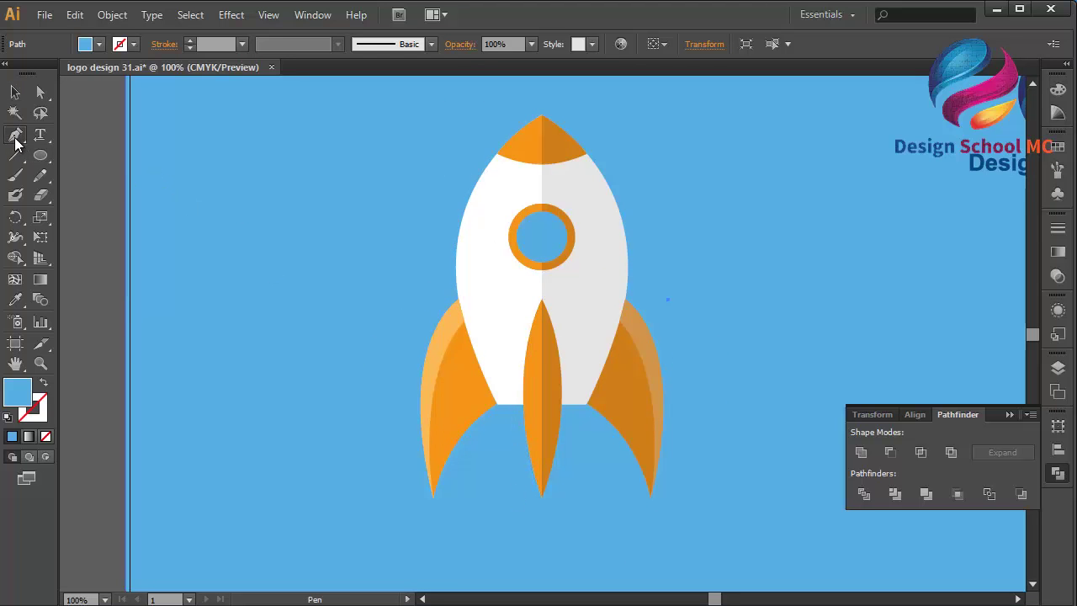
click(15, 135)
scroll(404, 319, down, 5)
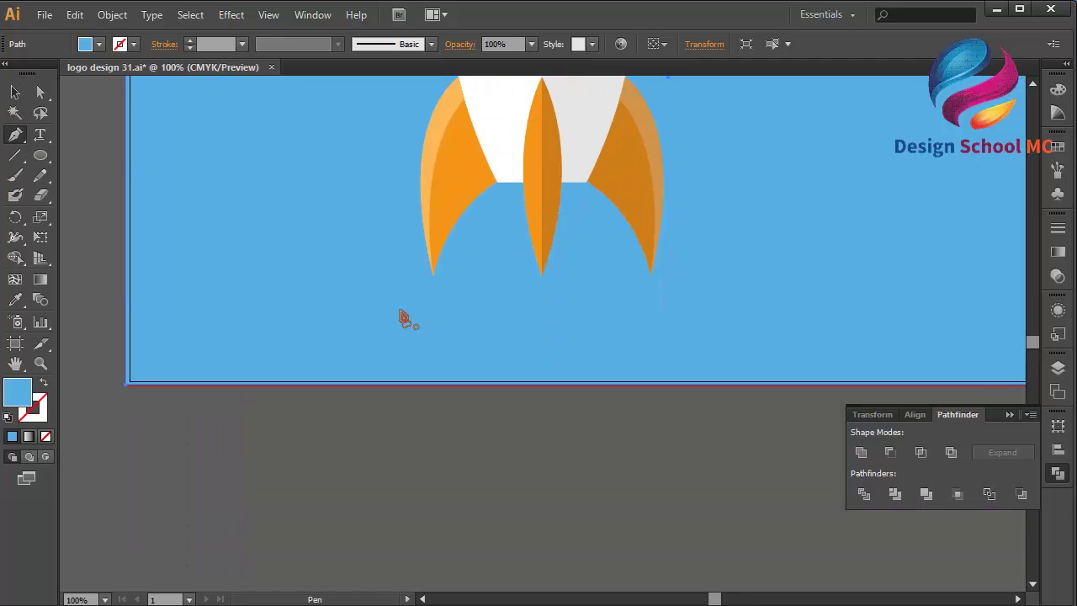
click(511, 199)
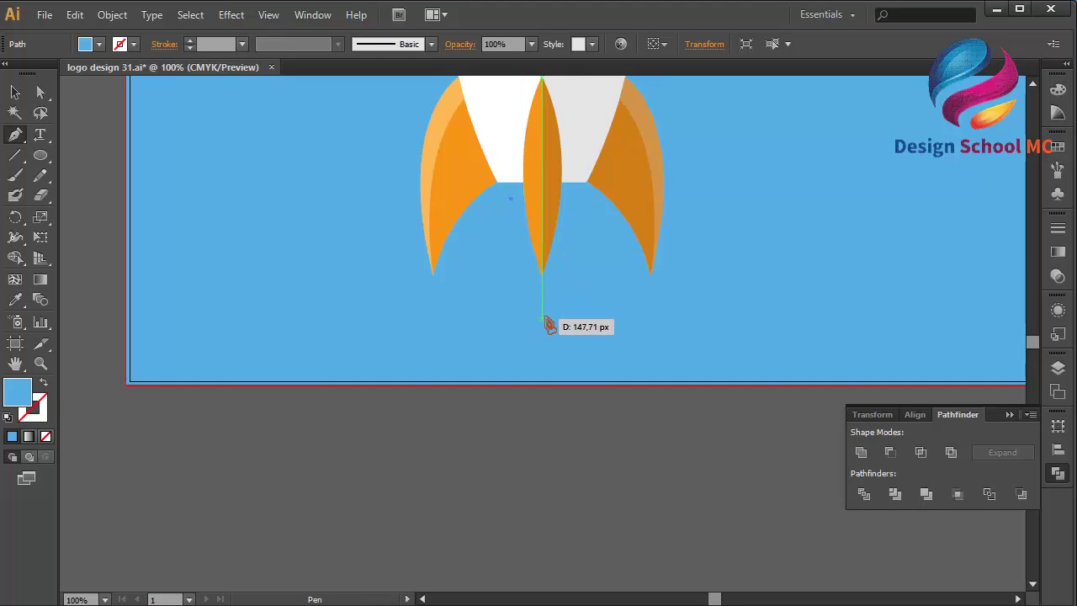
drag(548, 306, 584, 359)
drag(552, 316, 555, 274)
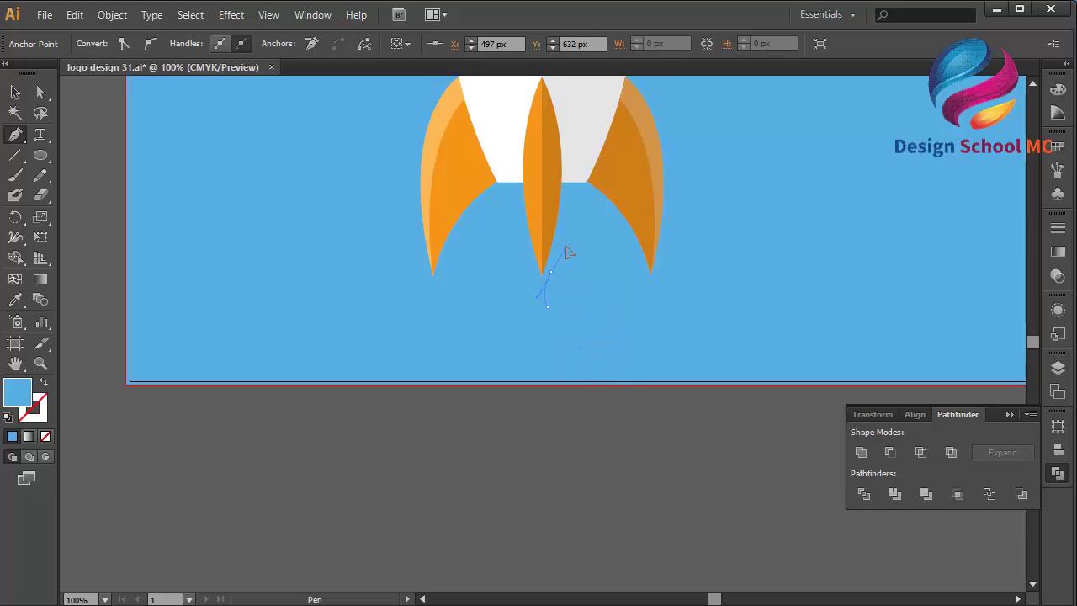
drag(568, 209, 575, 390)
drag(547, 293, 539, 314)
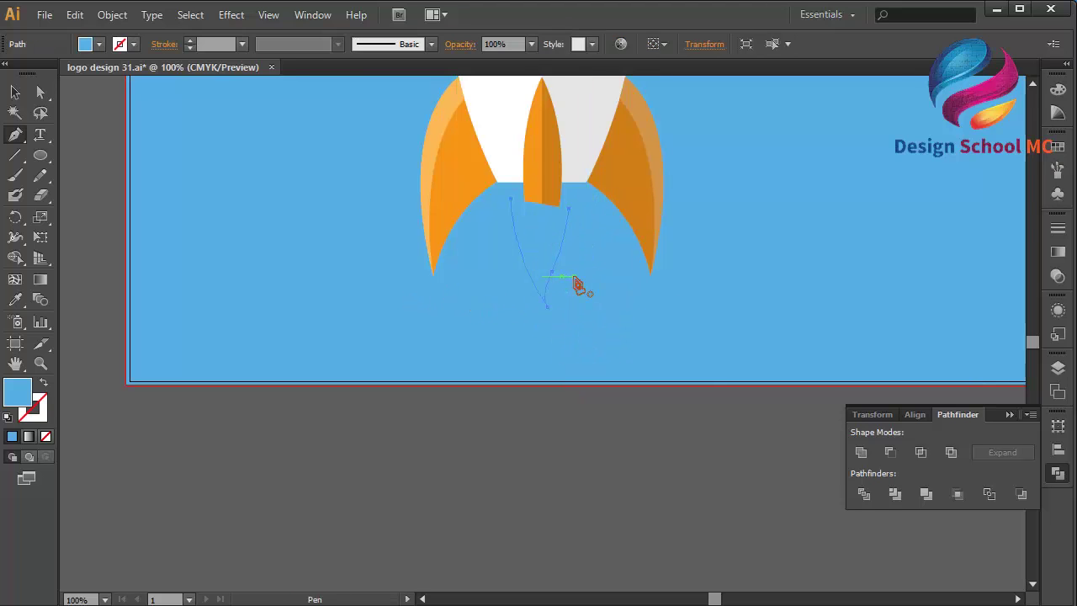
key(ctrl+shift+a)
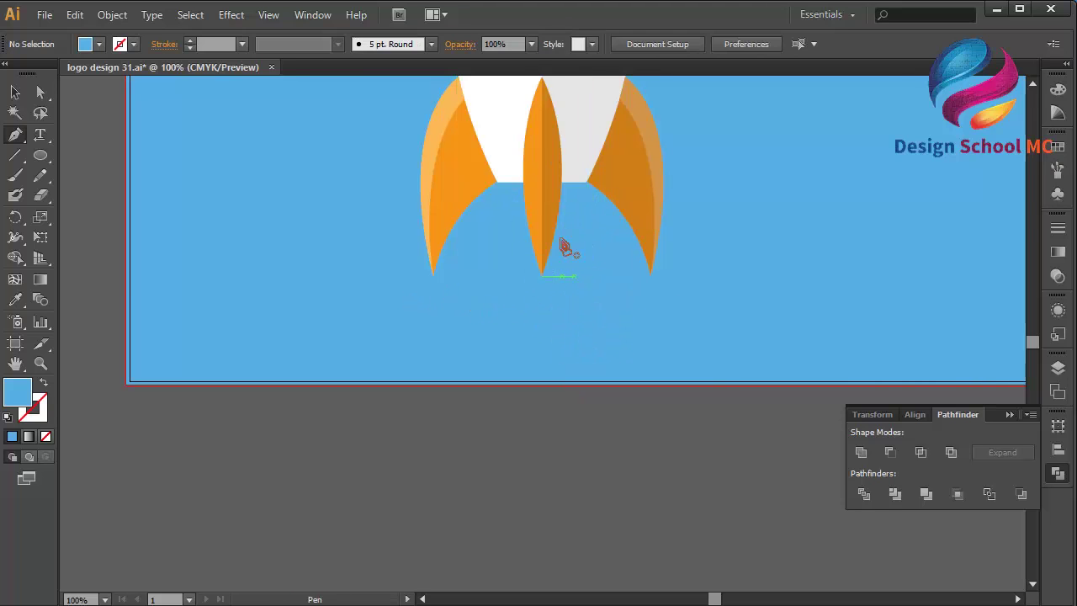
Select all the rocket shapes on the artboard and group them.
click(21, 100)
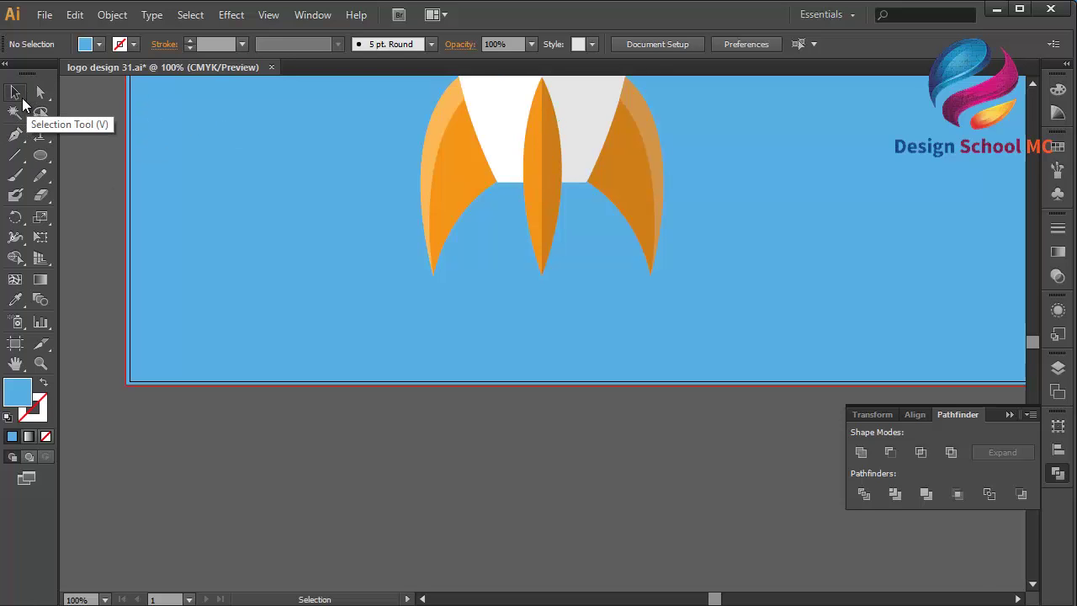
key(ctrl+minus)
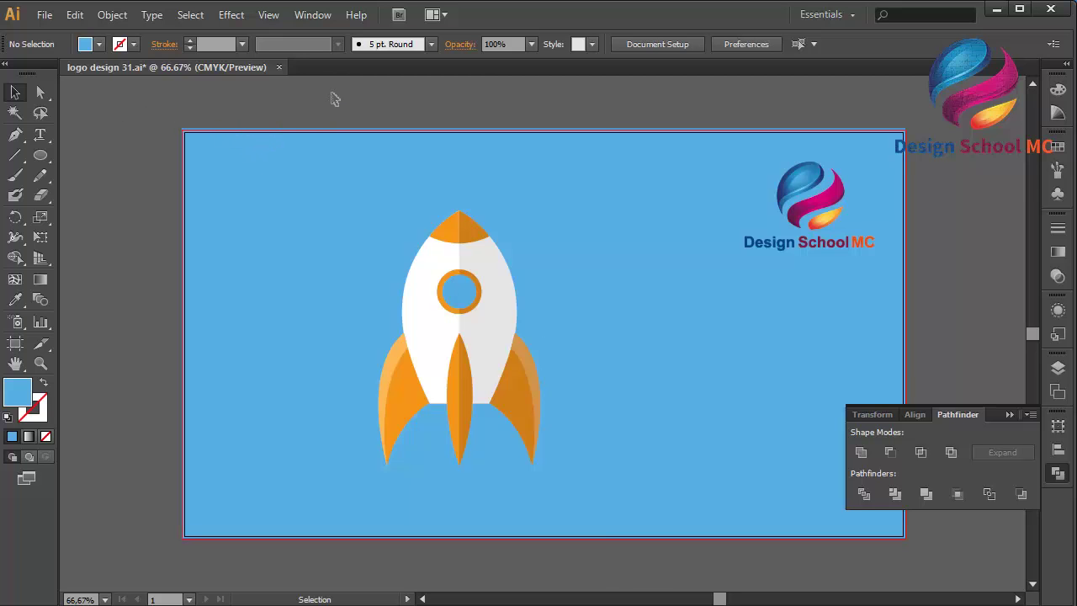
drag(335, 99, 589, 515)
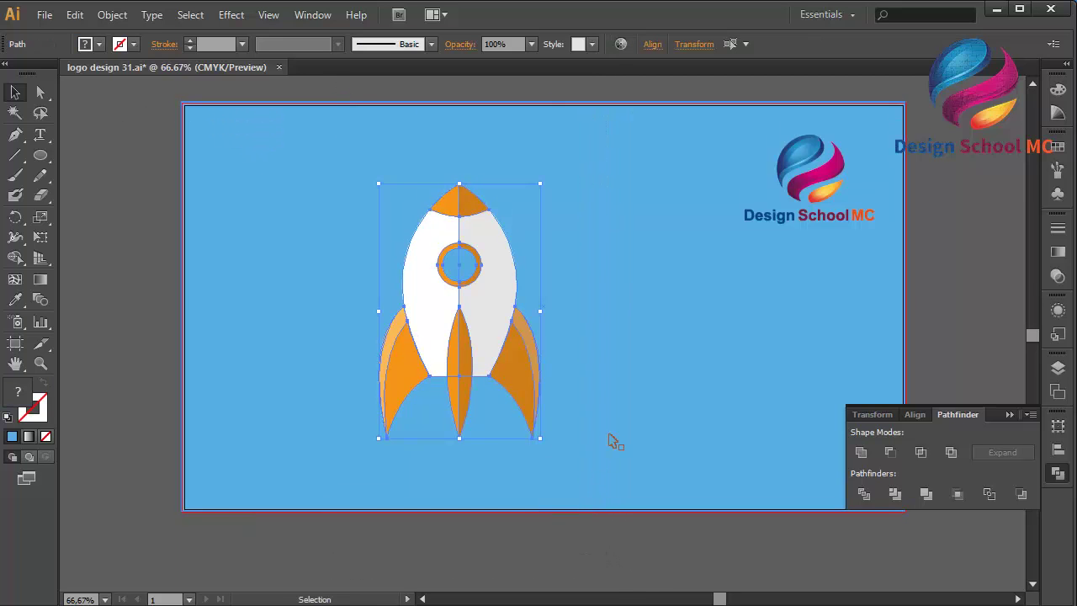
right_click(495, 265)
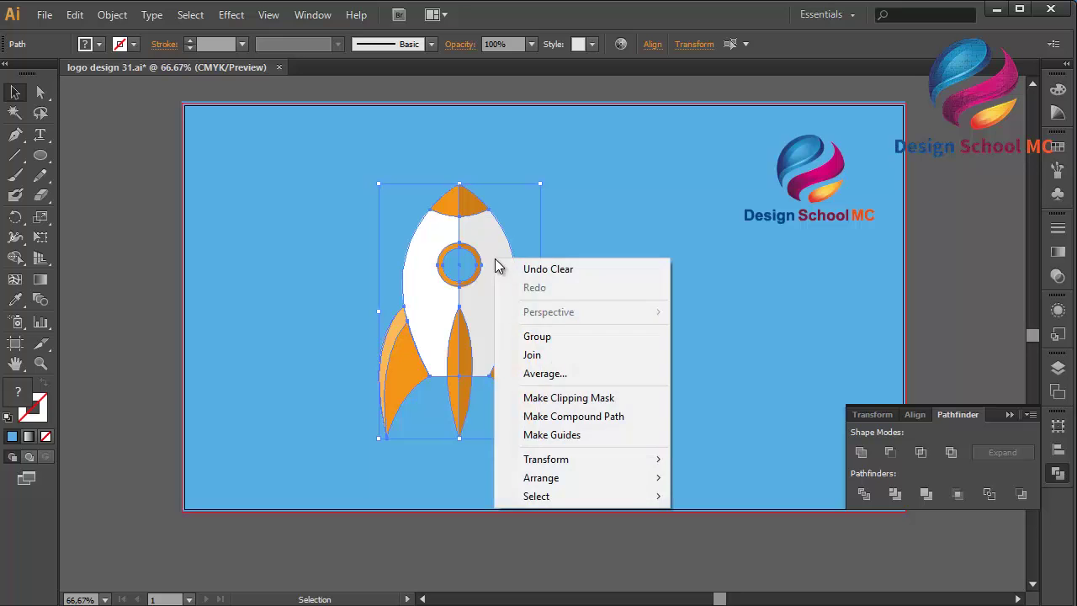
click(543, 338)
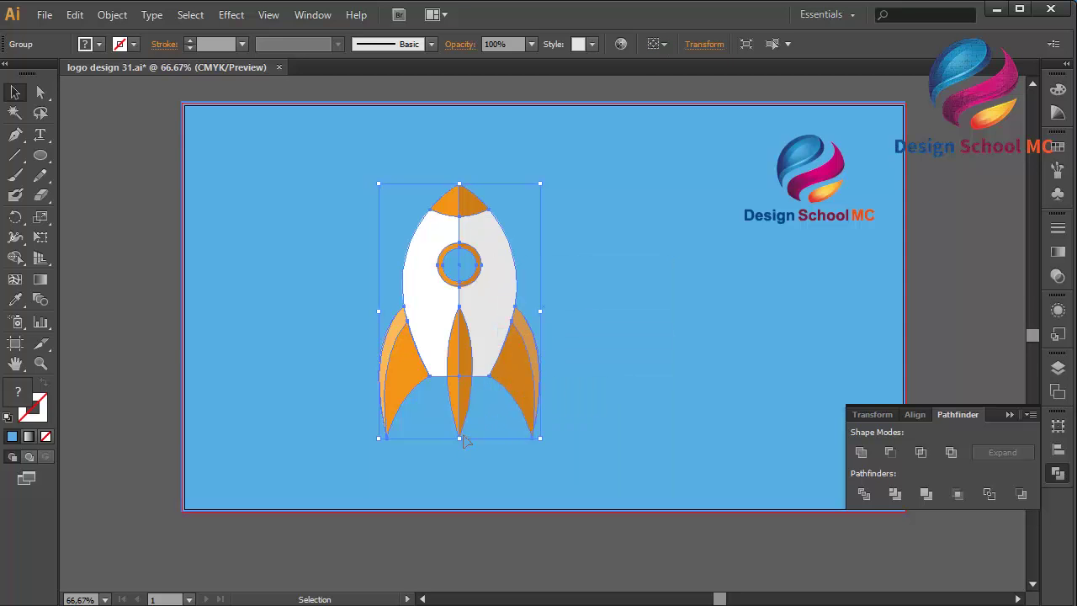
Stretch the rocket group taller and move it up and to the right, near the artboard's centre.
drag(459, 438, 459, 502)
drag(472, 334, 523, 299)
click(943, 327)
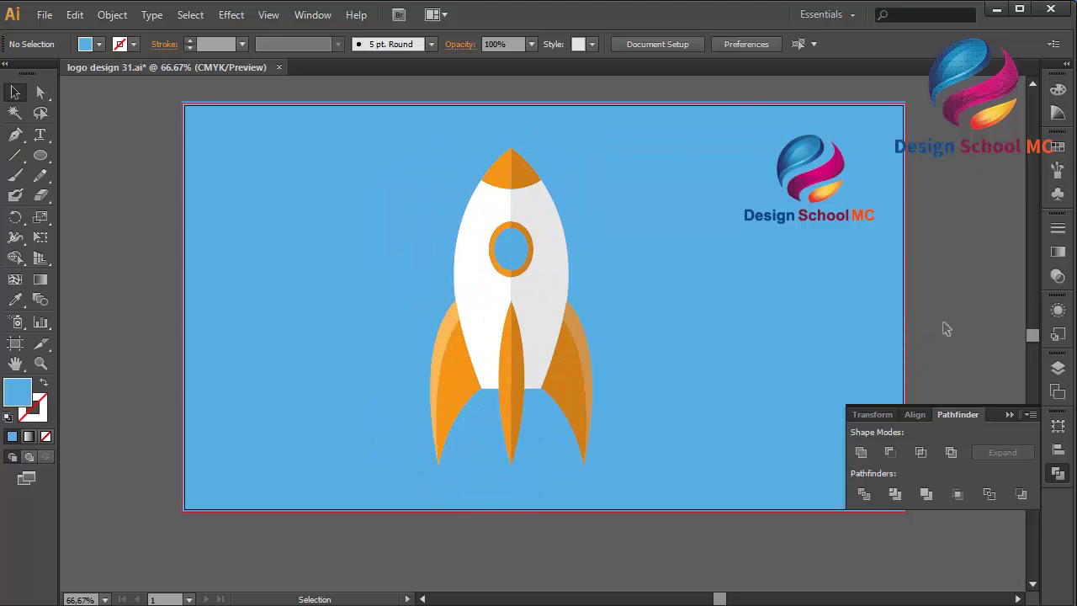
Fill the background rectangle with dark brown 3F2301.
key(ctrl+minus)
key(ctrl+minus)
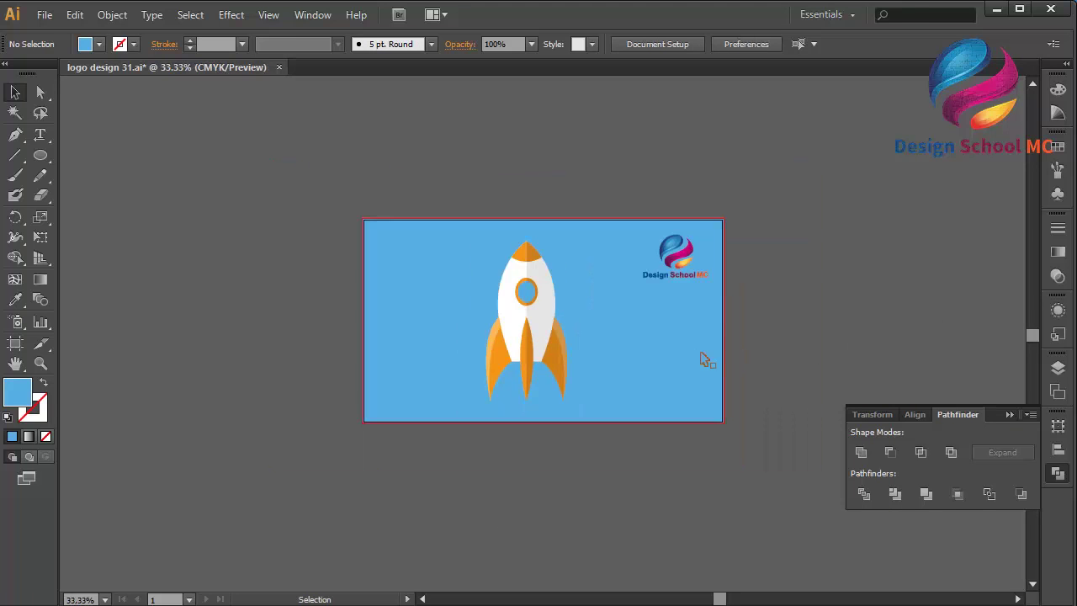
click(705, 359)
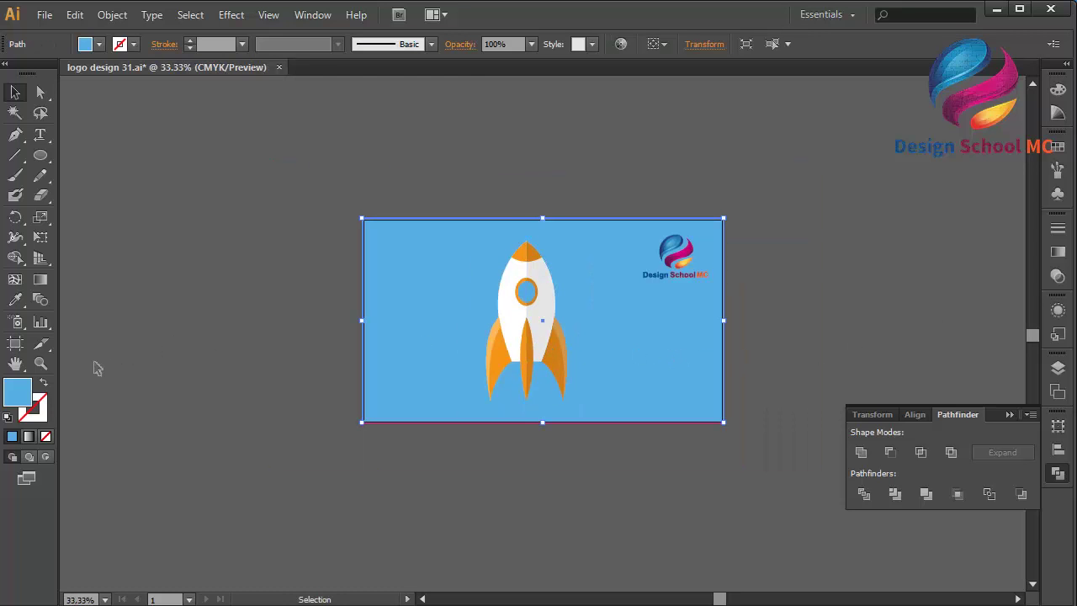
double_click(14, 399)
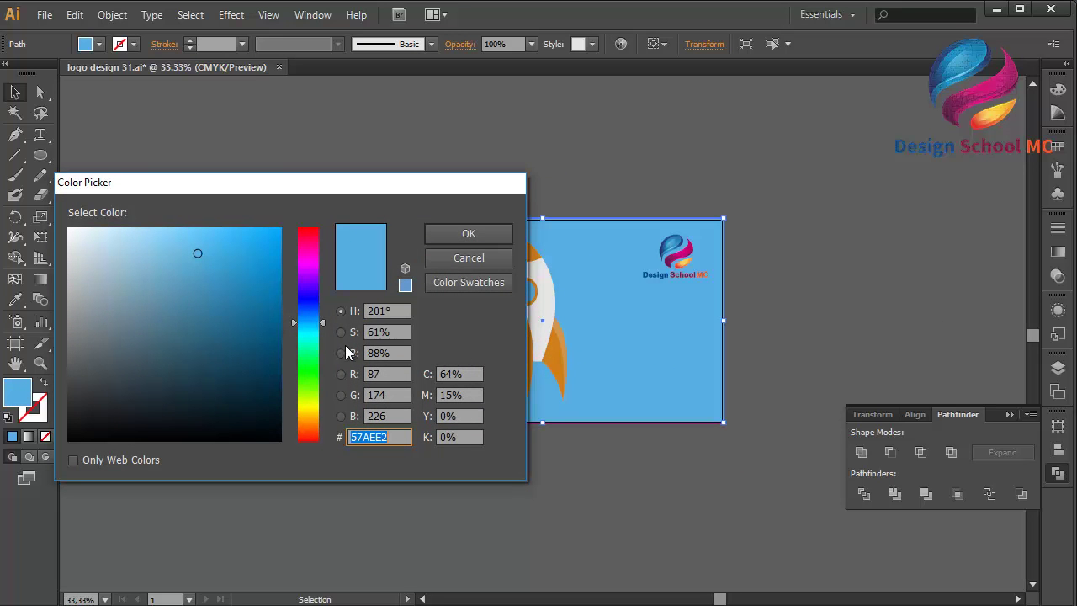
click(304, 422)
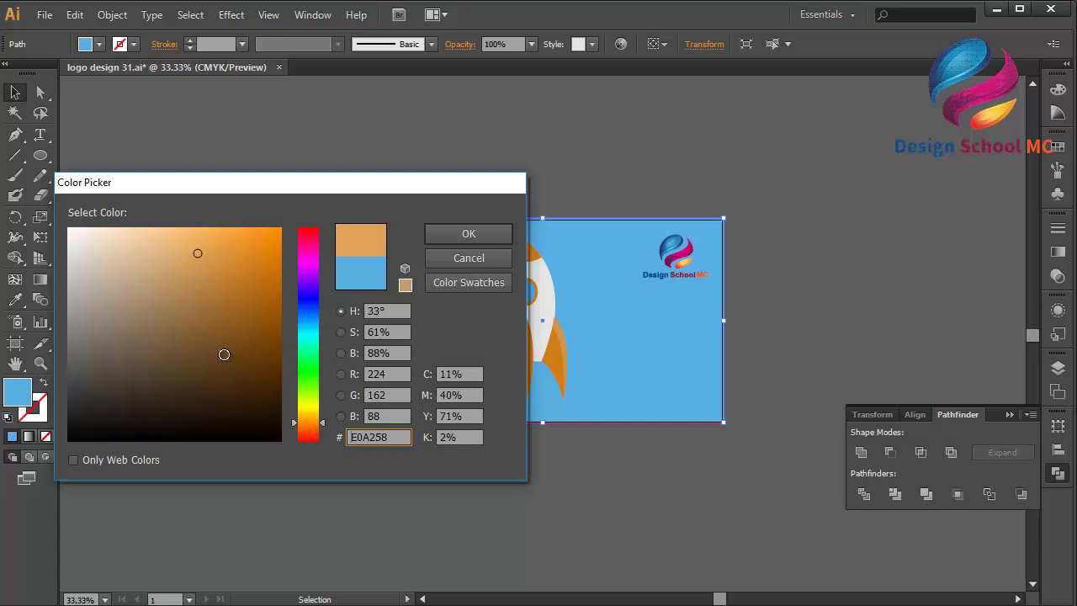
mouse_move(221, 354)
mouse_down()
mouse_move(250, 385)
mouse_move(279, 387)
mouse_up()
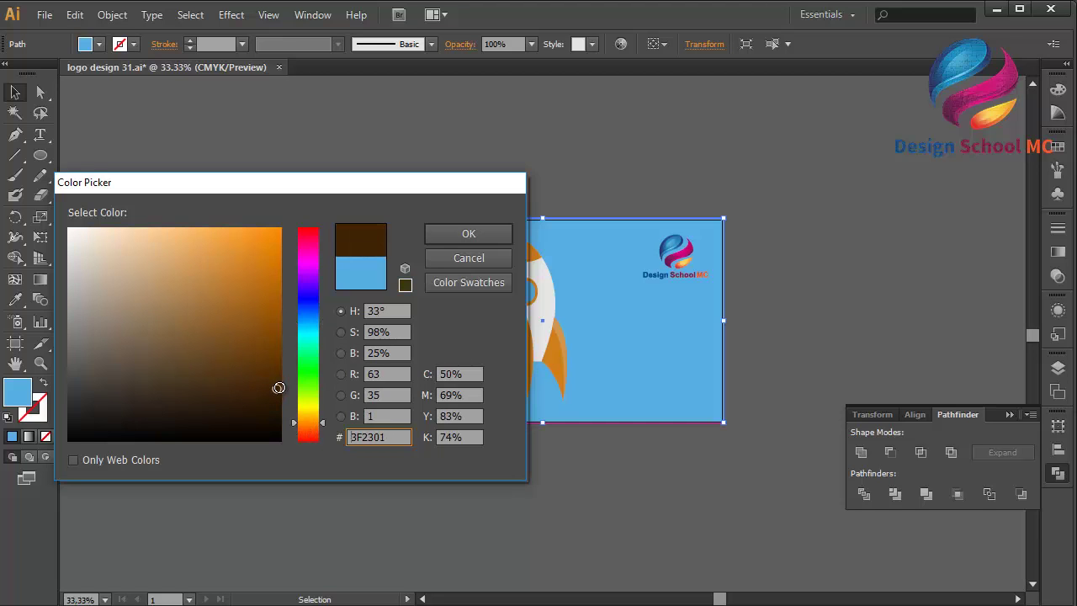
click(469, 234)
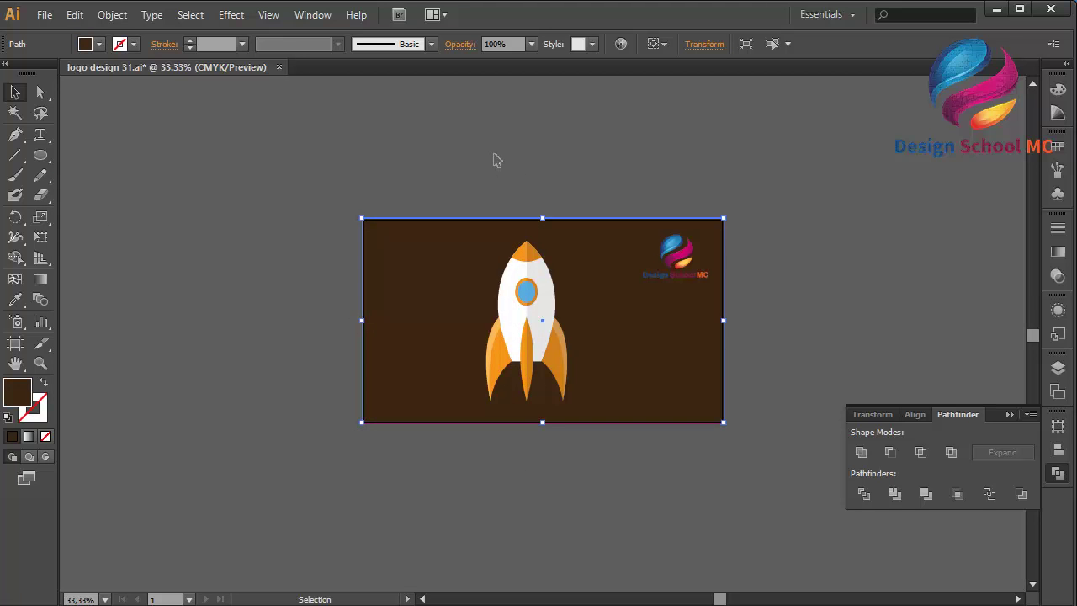
click(597, 164)
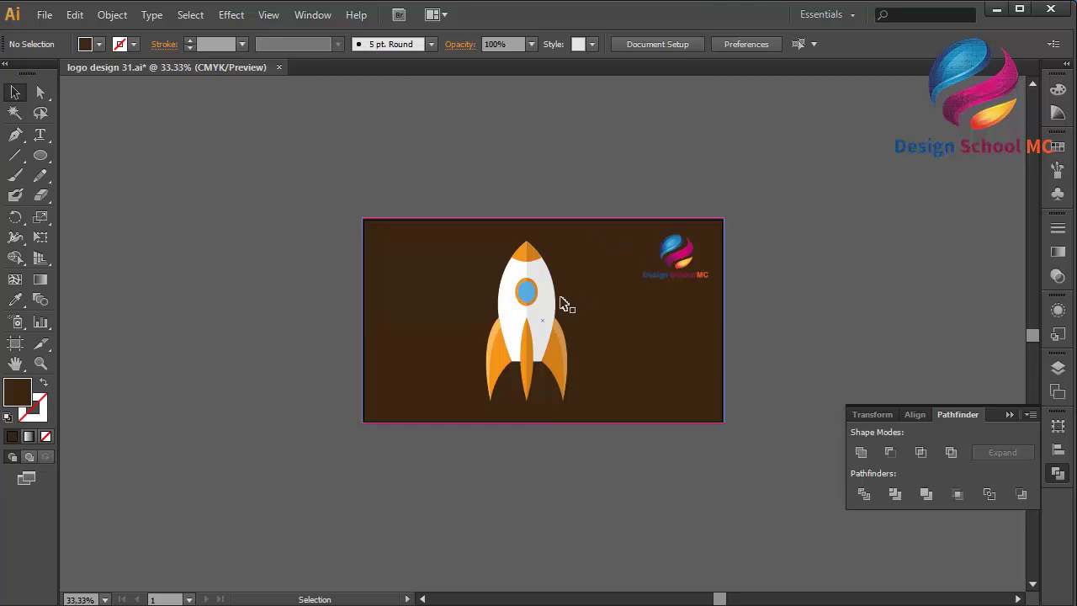
Darken the background rectangle's fill to a nearly black brown.
click(621, 295)
double_click(15, 392)
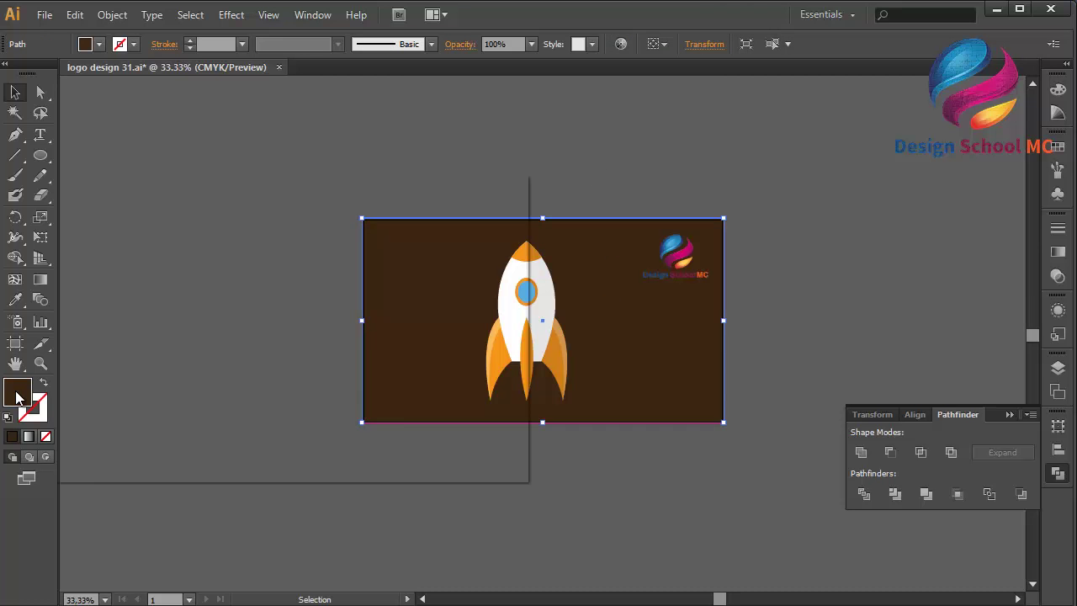
drag(273, 406, 288, 418)
click(465, 237)
click(575, 177)
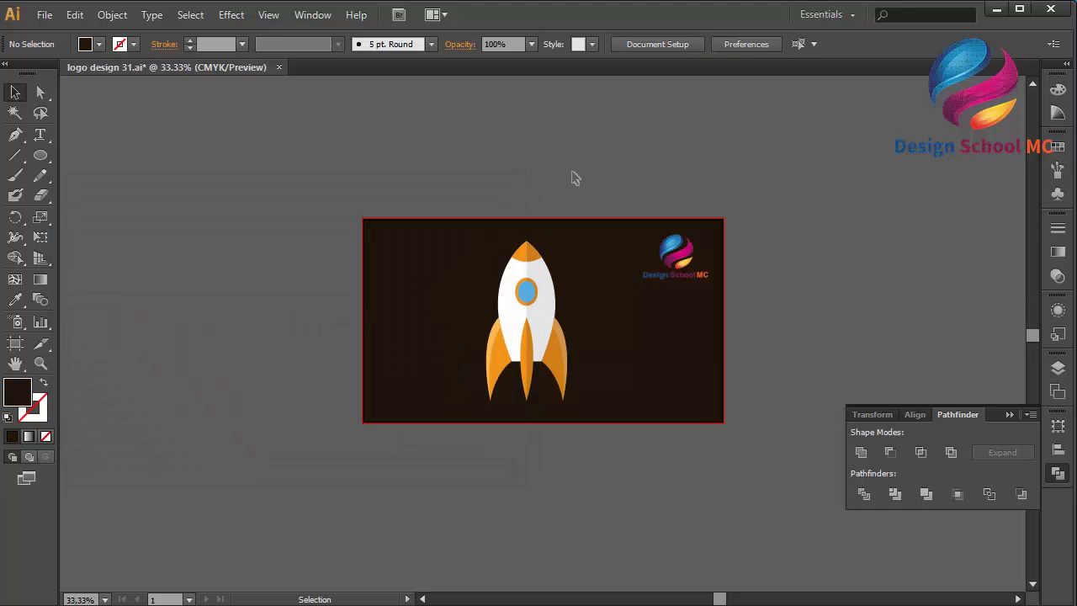
Nudge the right half of the rocket body slightly beside the centre line with the Direct Selection tool.
key(ctrl+plus)
key(ctrl+plus)
key(ctrl+minus)
key(ctrl+minus)
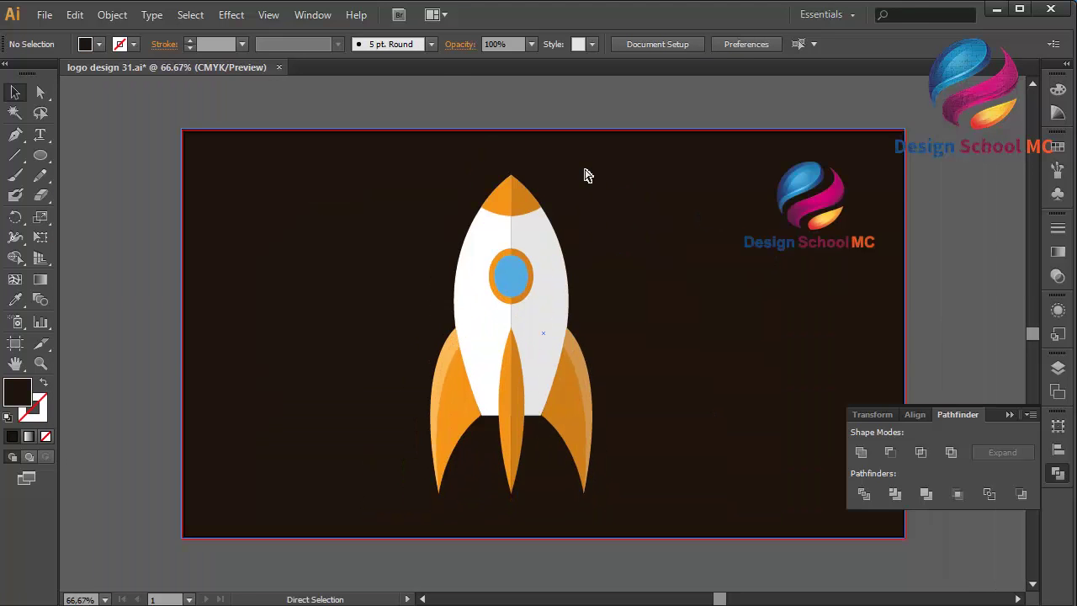
click(516, 314)
drag(517, 315, 522, 317)
click(598, 115)
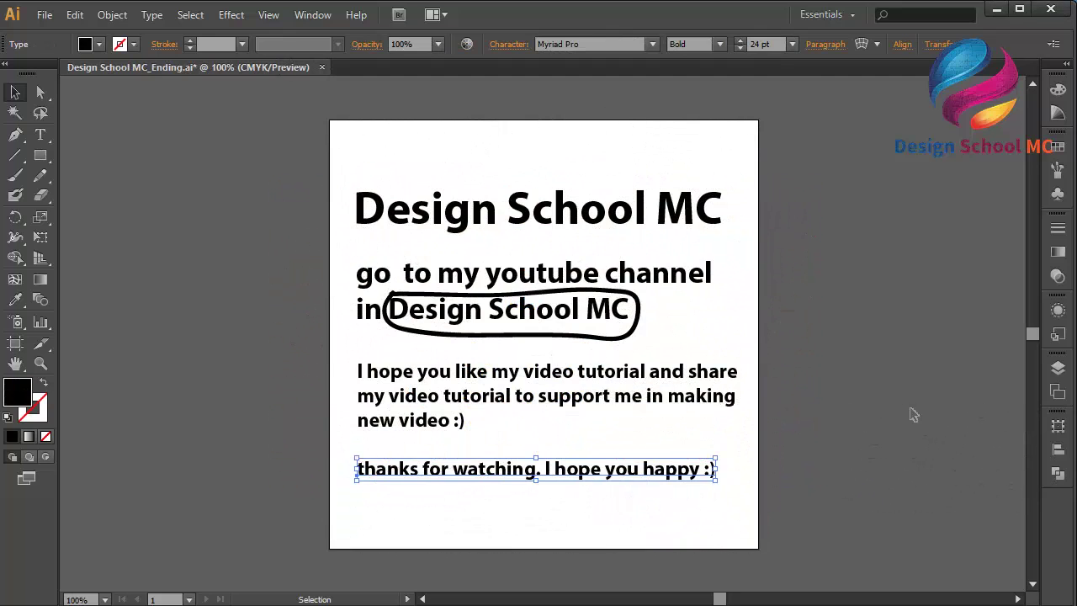
click(578, 208)
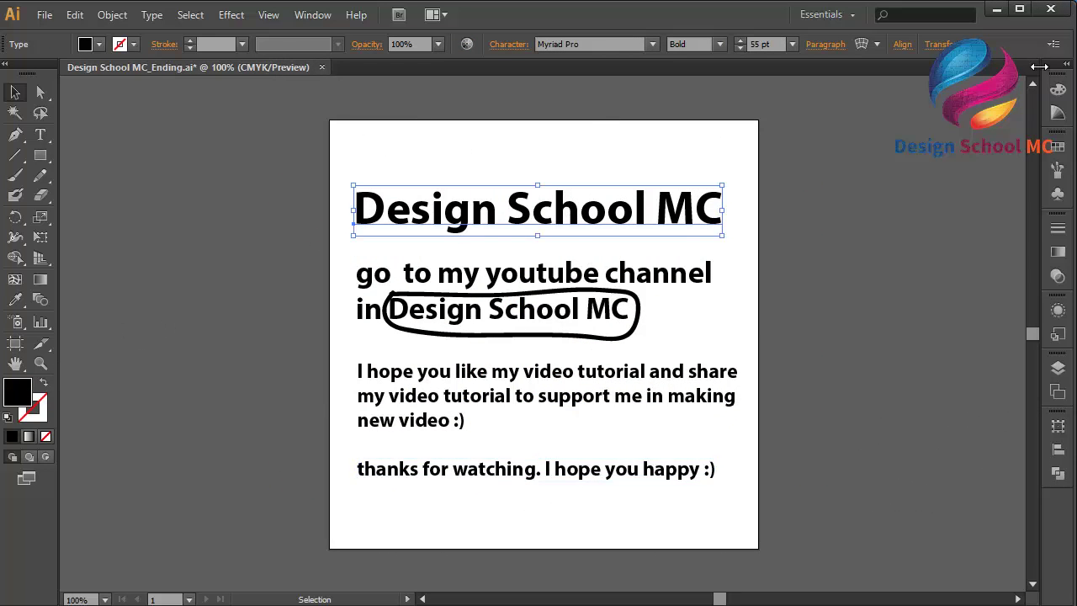
Fill the large "Design School MC" heading with a dark red colour using the Color Picker.
click(1058, 147)
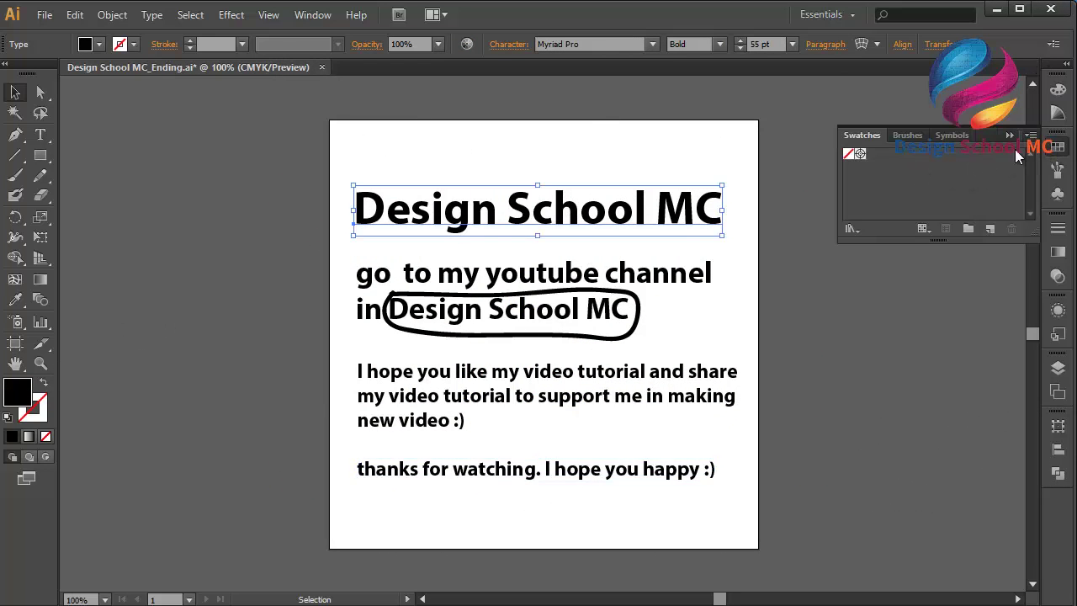
click(1009, 137)
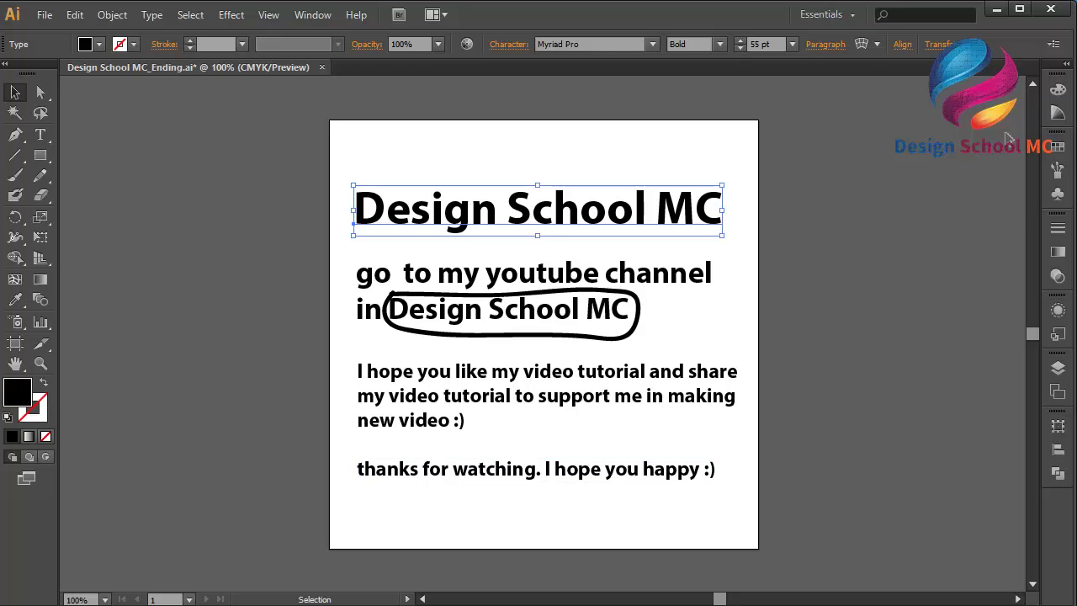
double_click(26, 394)
text(999500)
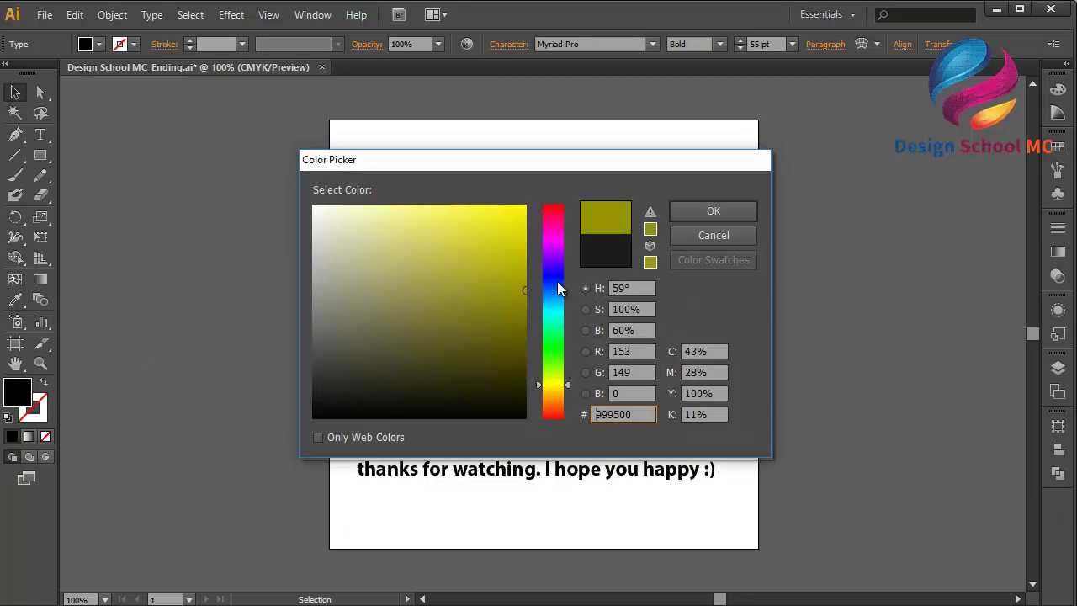
drag(557, 281, 601, 193)
click(684, 209)
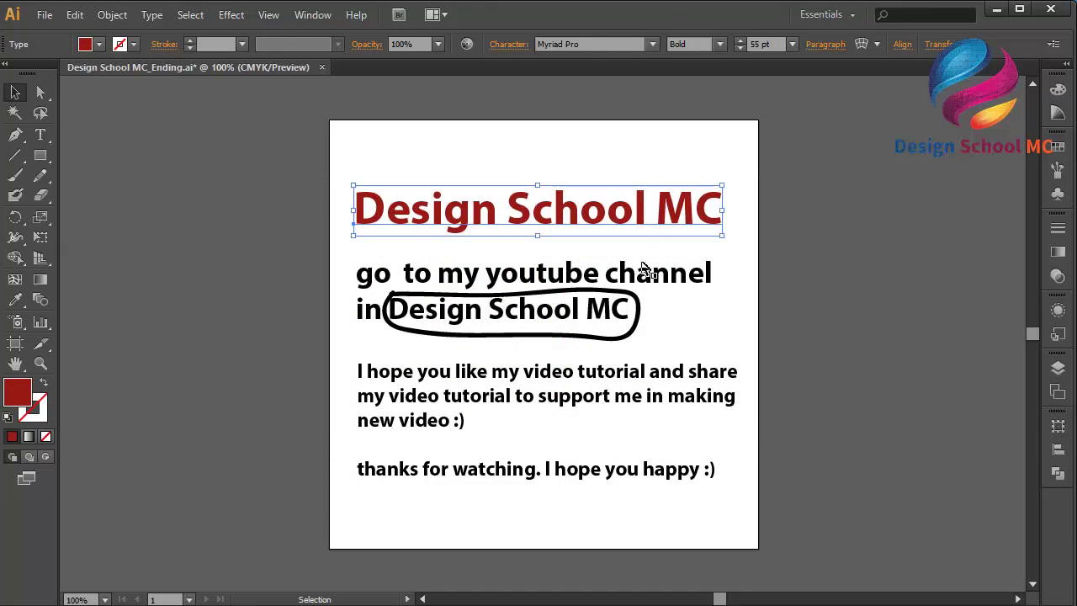
Select the circled words "Design School MC" in the YouTube channel text with the Type tool.
click(627, 281)
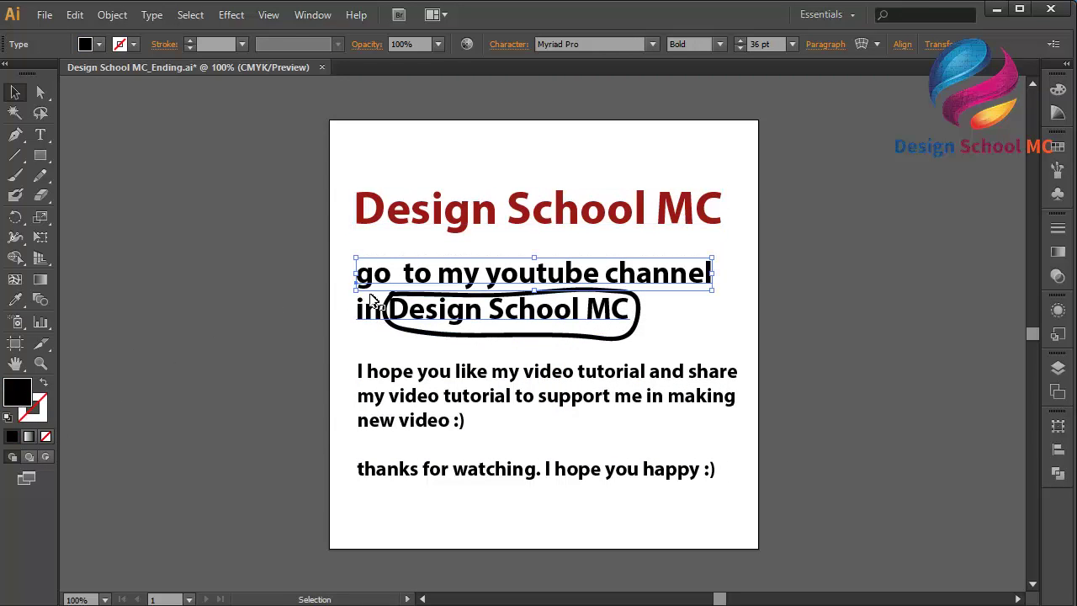
key(t)
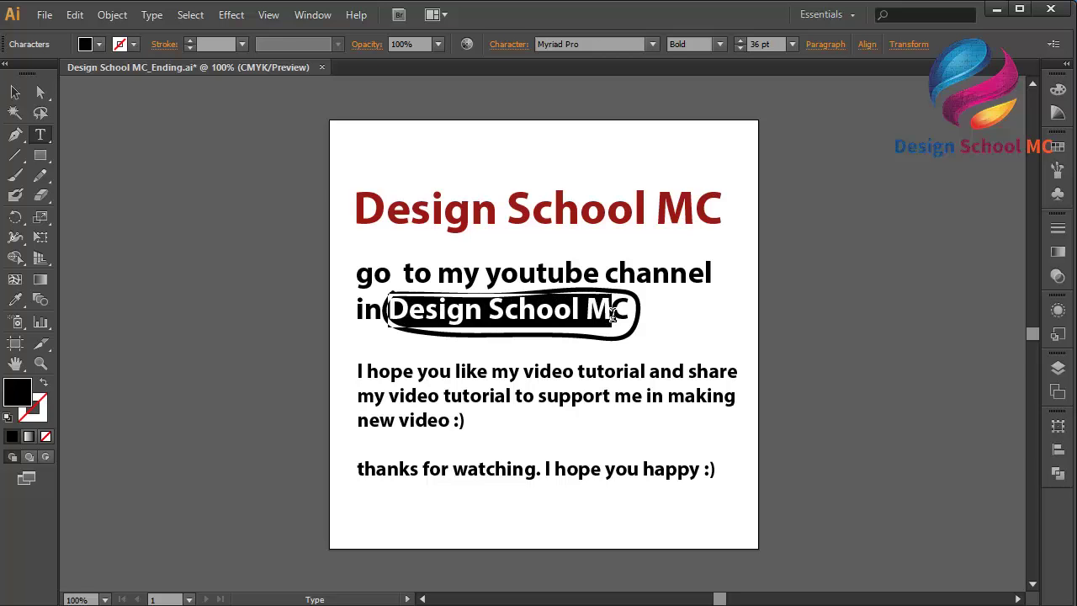